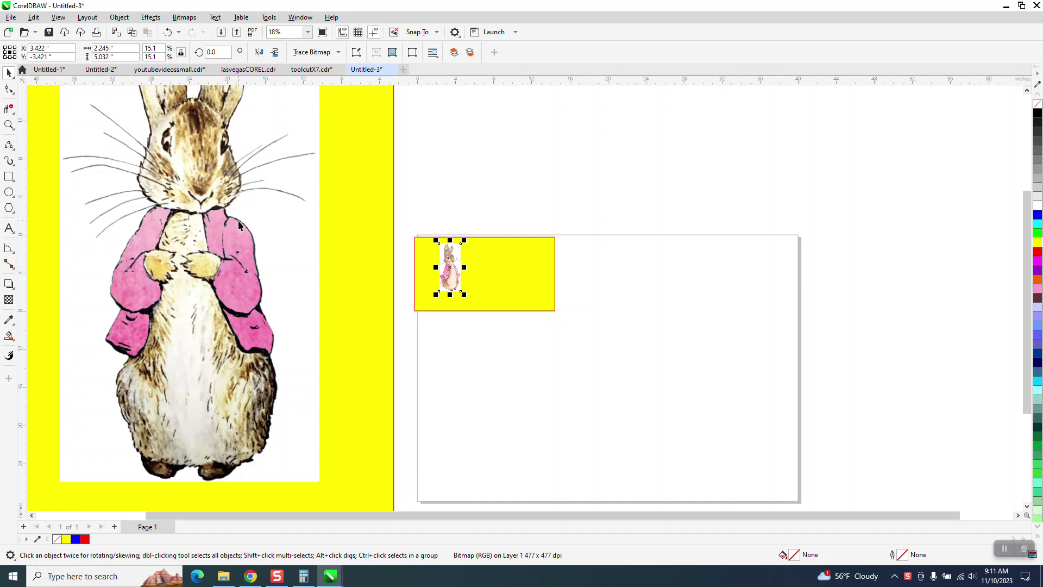
# Duplicate the small rabbit bitmap three times across the small yellow rectangle at 3-inch horizontal spacing
pyautogui.click(9, 124)
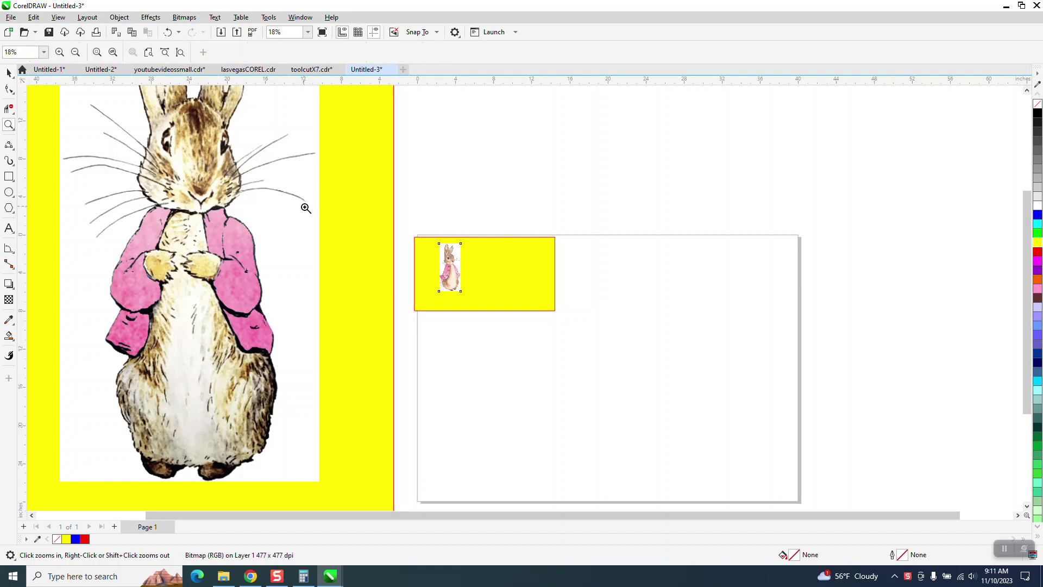
pyautogui.moveTo(414, 235); pyautogui.dragTo(543, 321)
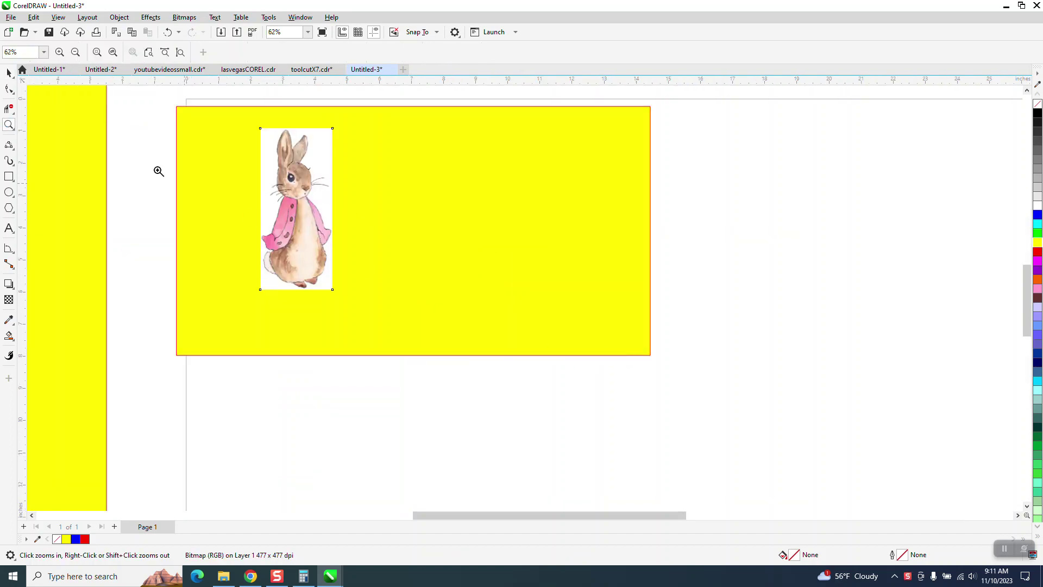
pyautogui.click(8, 72)
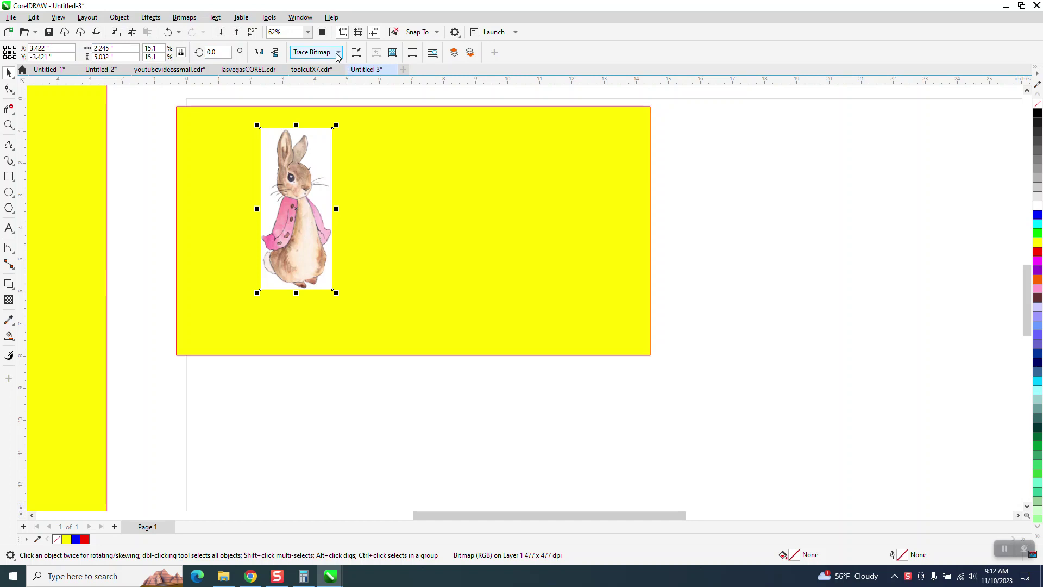
pyautogui.click(546, 85)
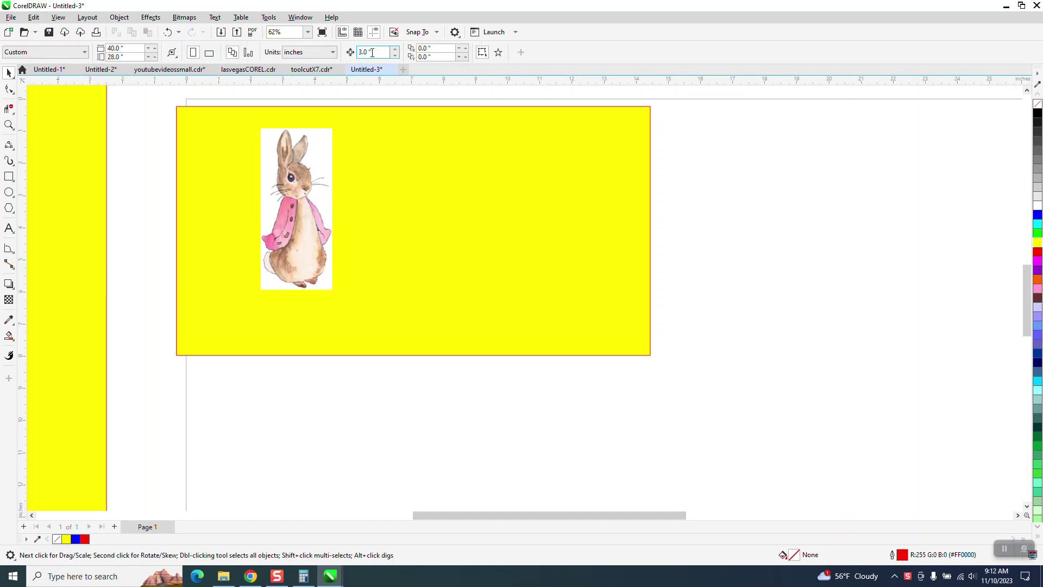
pyautogui.click(313, 172)
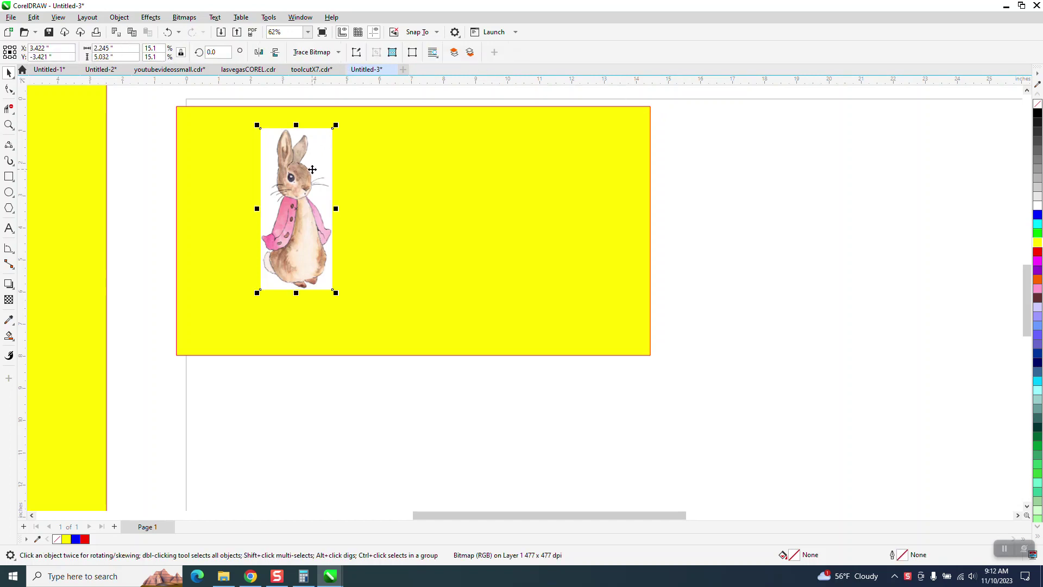
pyautogui.hotkey('ctrl', 'd')
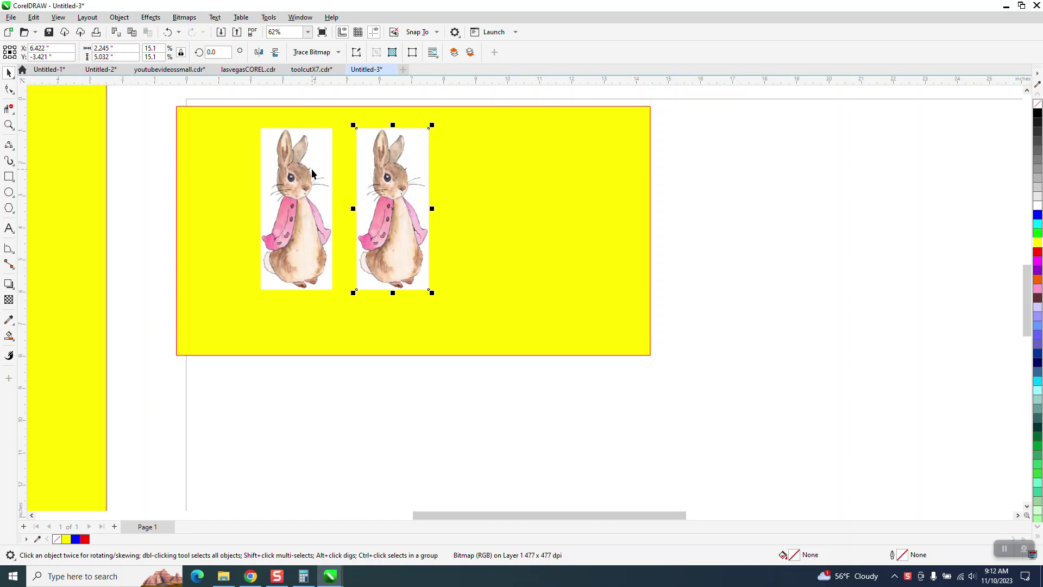
pyautogui.hotkey('ctrl', 'd')
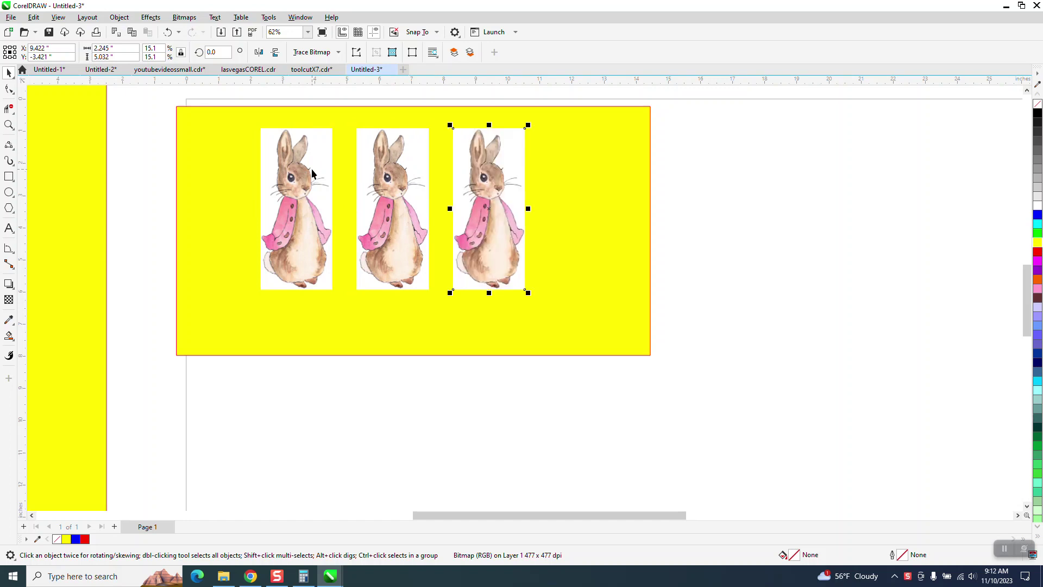
pyautogui.hotkey('ctrl', 'd')
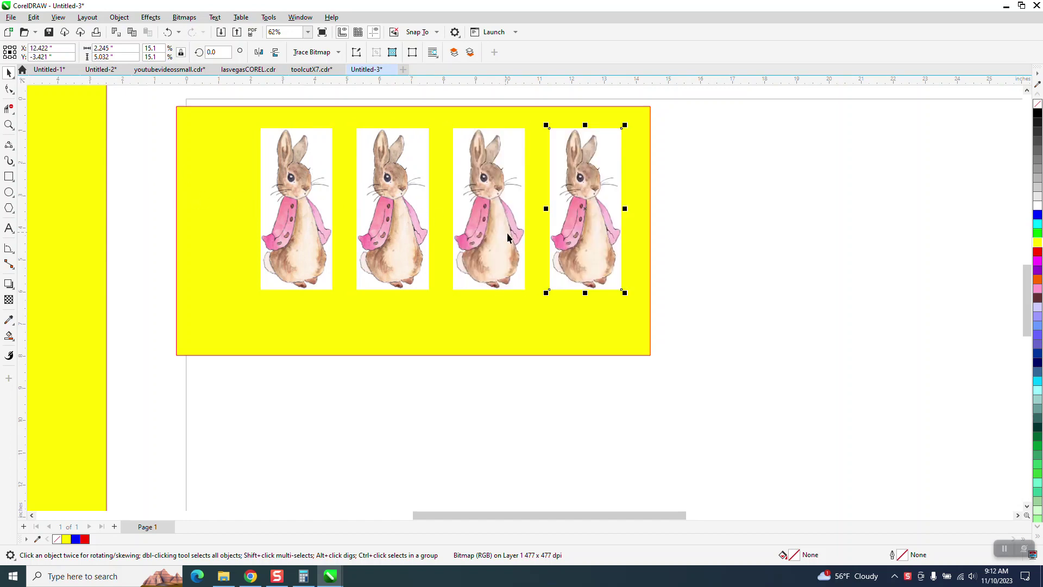
# Delete the second rabbit in the row to leave a gap beside the first one
pyautogui.click(717, 193)
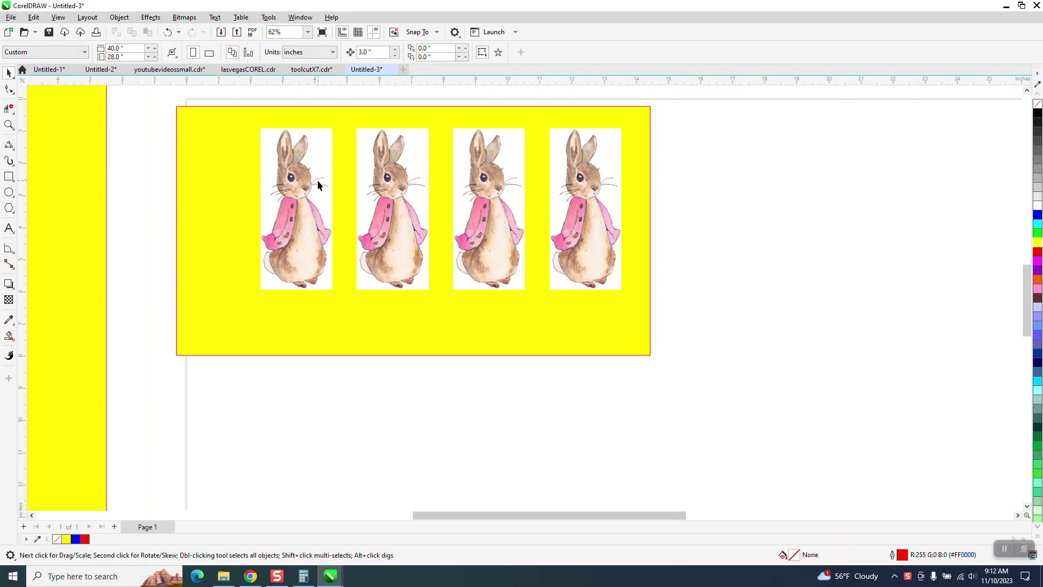
pyautogui.click(361, 143)
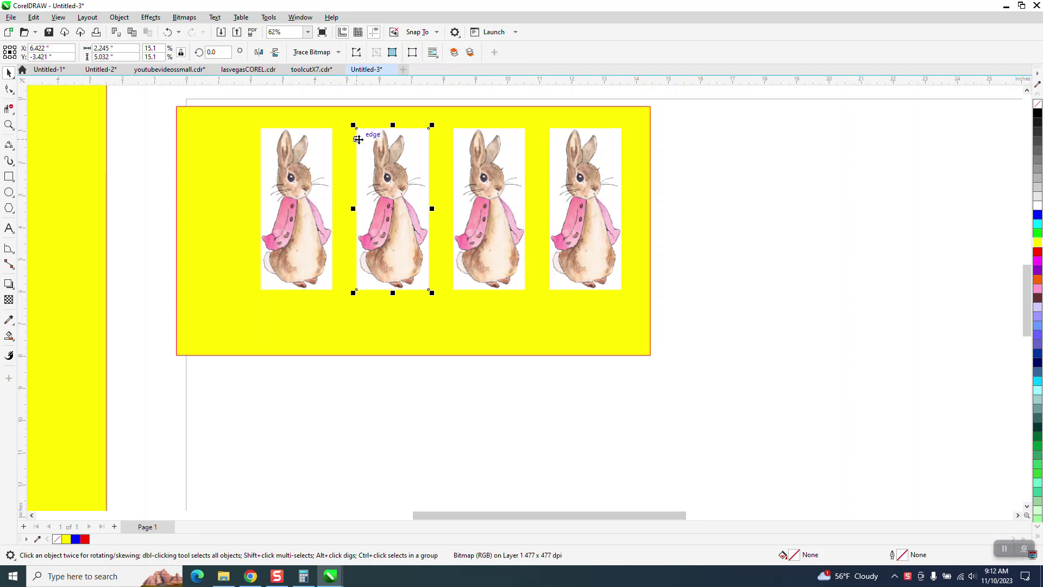
pyautogui.press('Delete')
# Outline-trace the first rabbit as Clipart with objects grouped by color, and move the trace 3 inches right into the gap
pyautogui.click(322, 165)
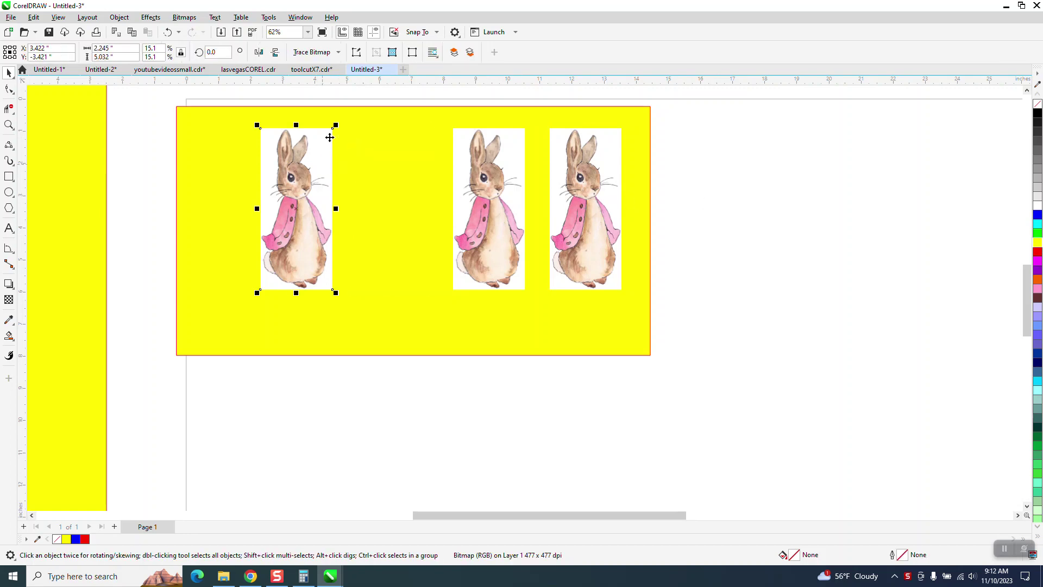
pyautogui.click(338, 54)
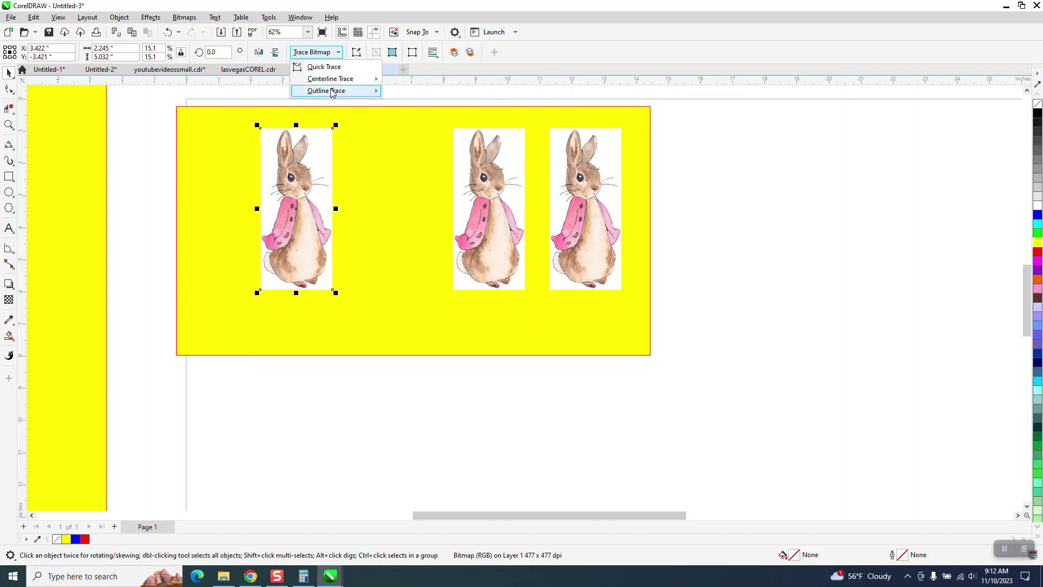
pyautogui.moveTo(348, 90)
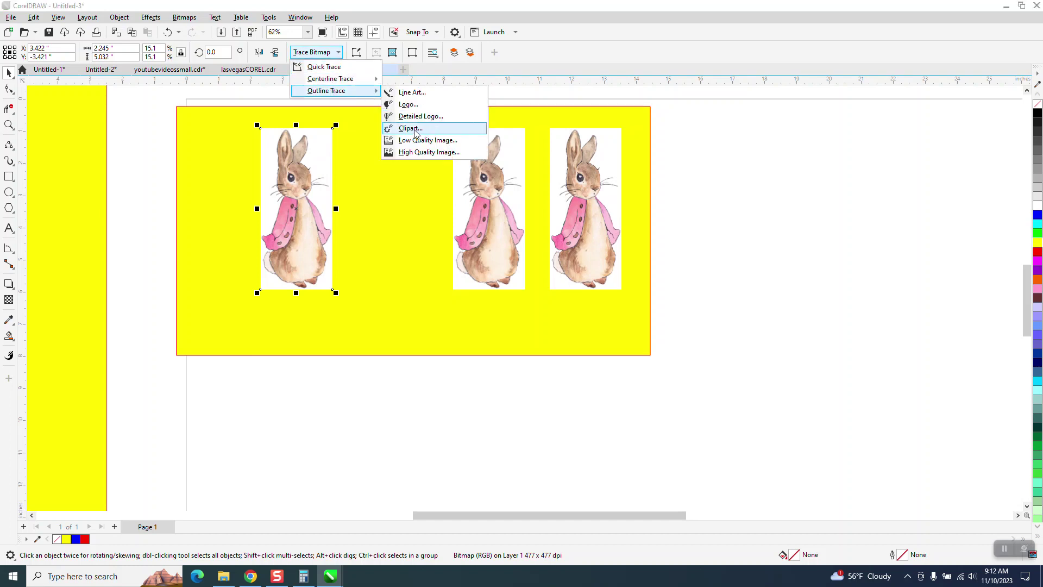
pyautogui.click(416, 130)
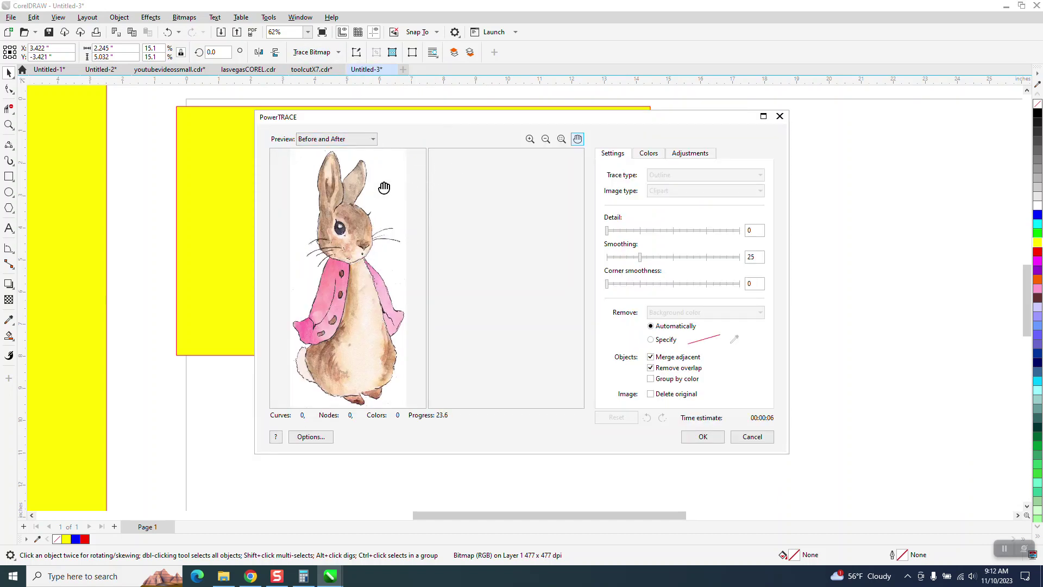
pyautogui.click(651, 378)
pyautogui.click(703, 437)
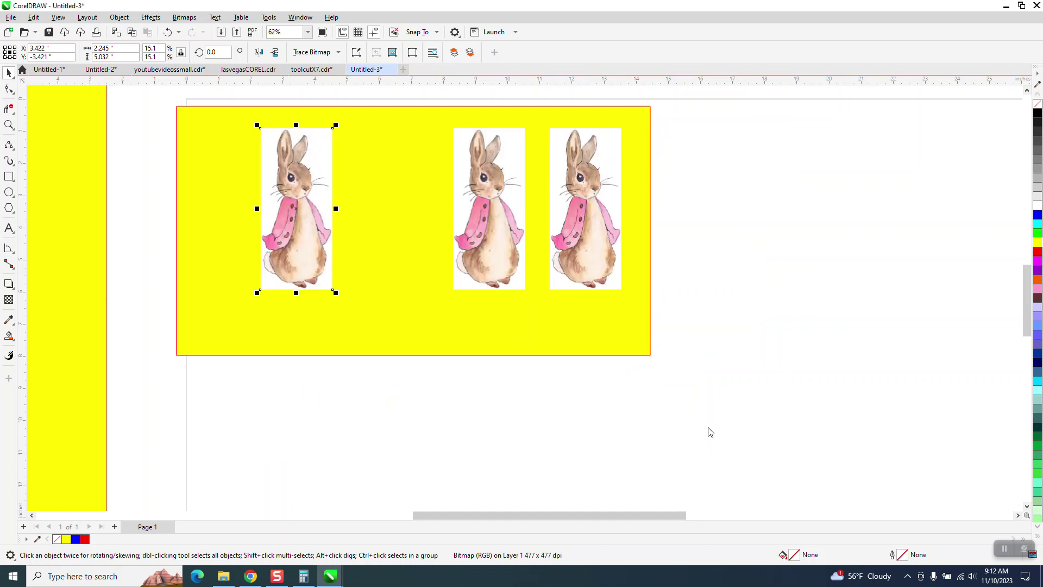
pyautogui.hotkey('shift', 'Right')
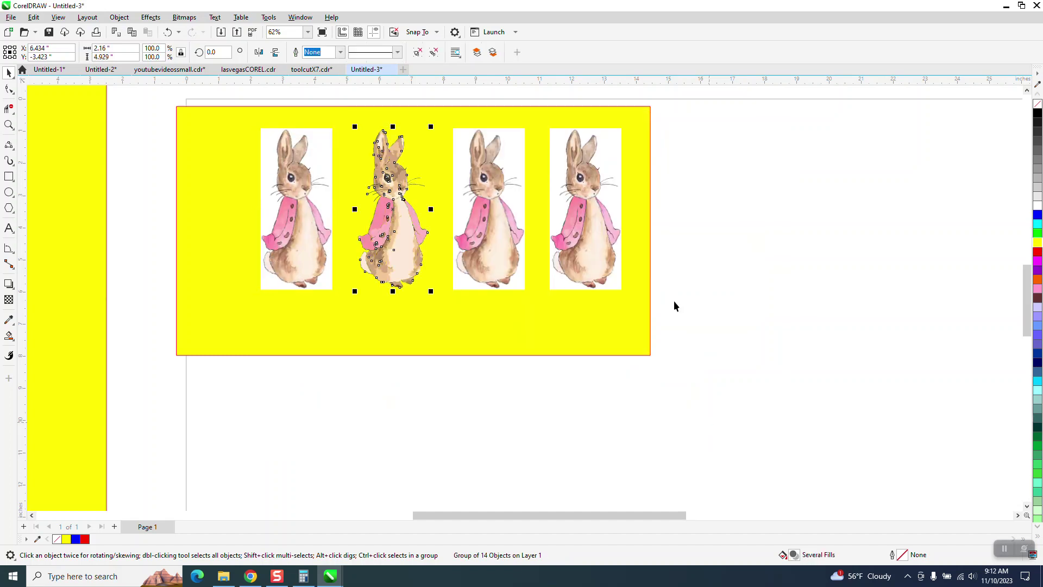
# Examine the traced rabbit's head, outline and whiskers up close
pyautogui.click(9, 125)
pyautogui.moveTo(383, 134)
pyautogui.mouseDown()
pyautogui.moveTo(433, 214)
pyautogui.moveTo(486, 242)
pyautogui.mouseUp()
pyautogui.scroll(-3, 487, 239)
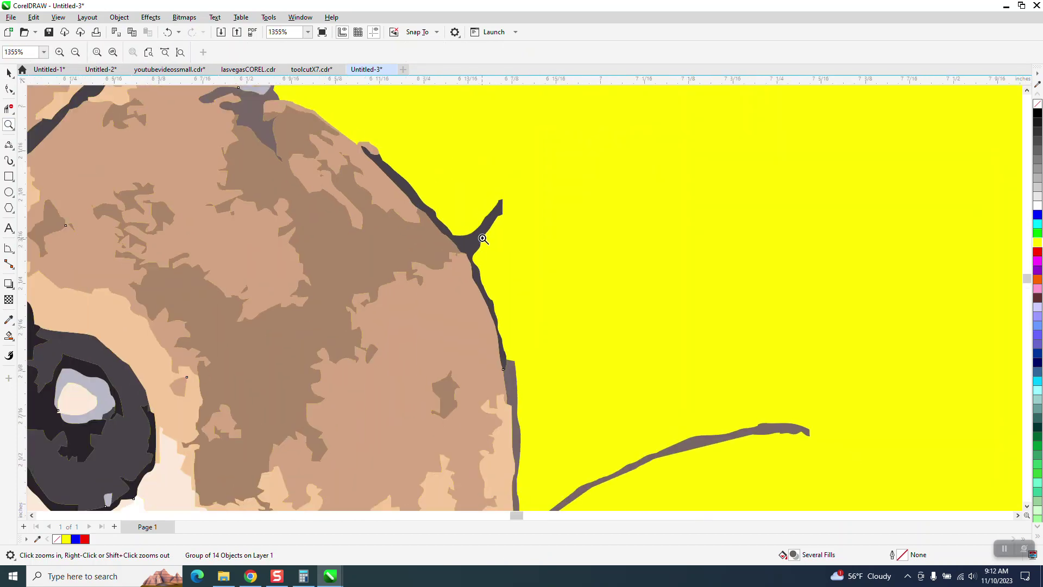
pyautogui.scroll(-2, 536, 256)
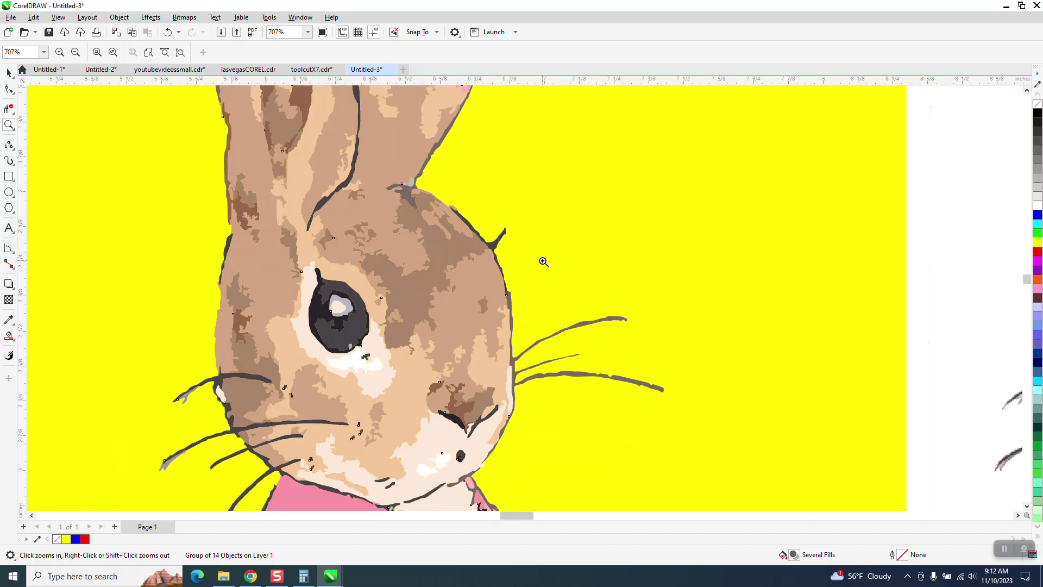
pyautogui.scroll(-1, 539, 260)
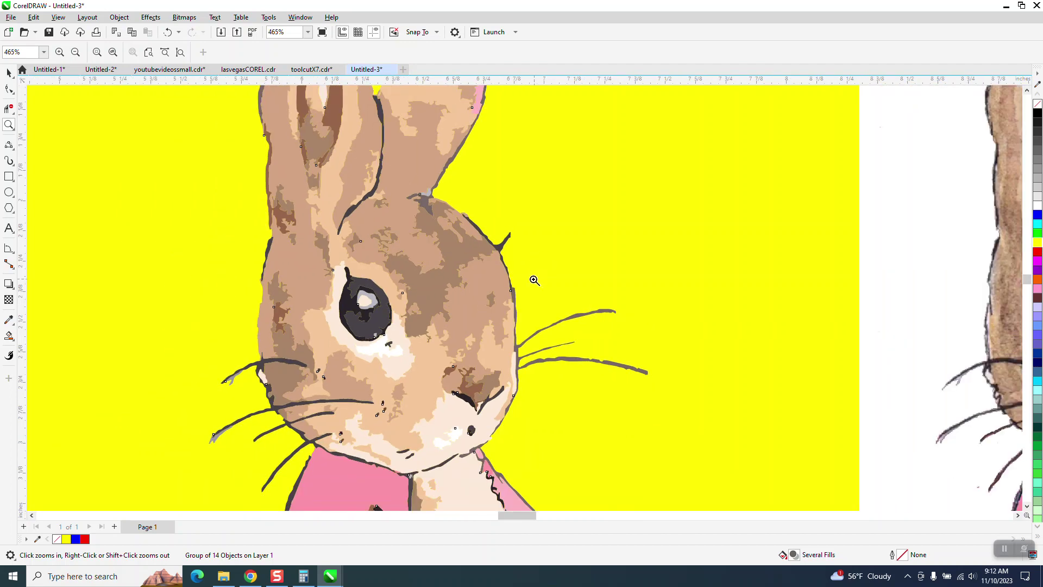
pyautogui.scroll(-1, 535, 280)
pyautogui.click(8, 89)
pyautogui.press('Escape')
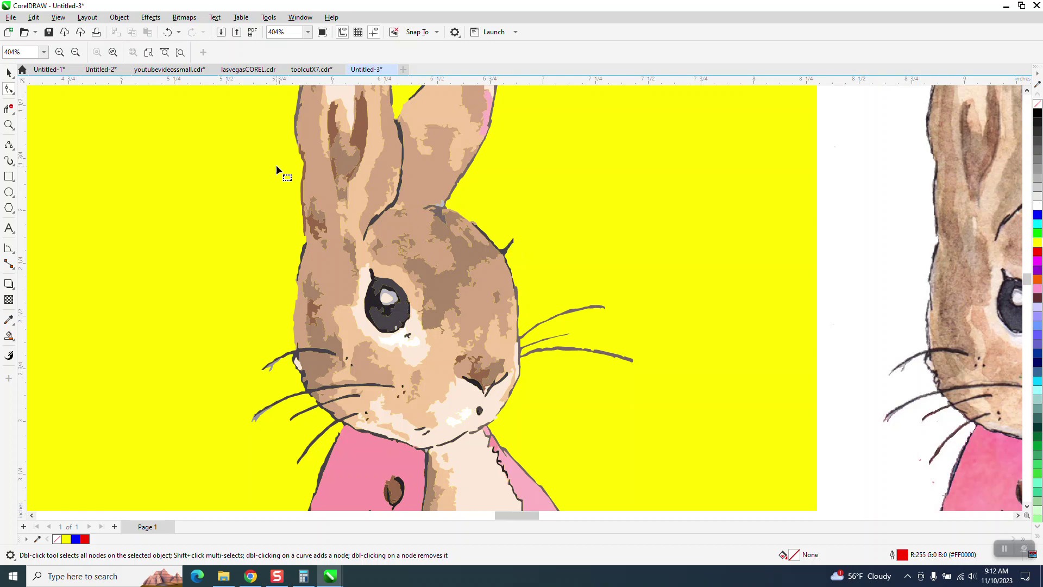
# Ungroup the traced rabbit into its separate color groups
pyautogui.click(8, 73)
pyautogui.click(434, 215)
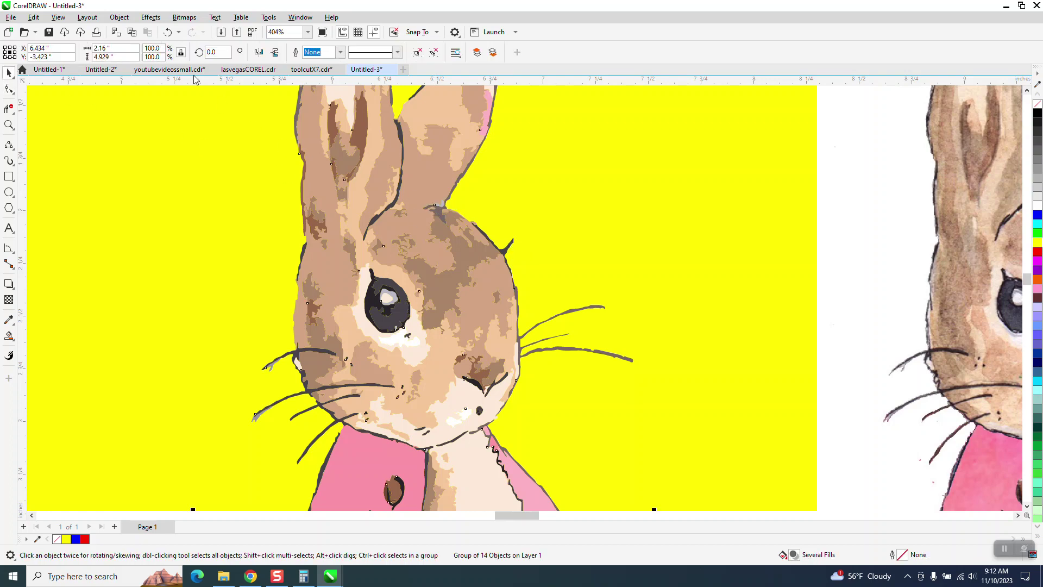
pyautogui.click(119, 17)
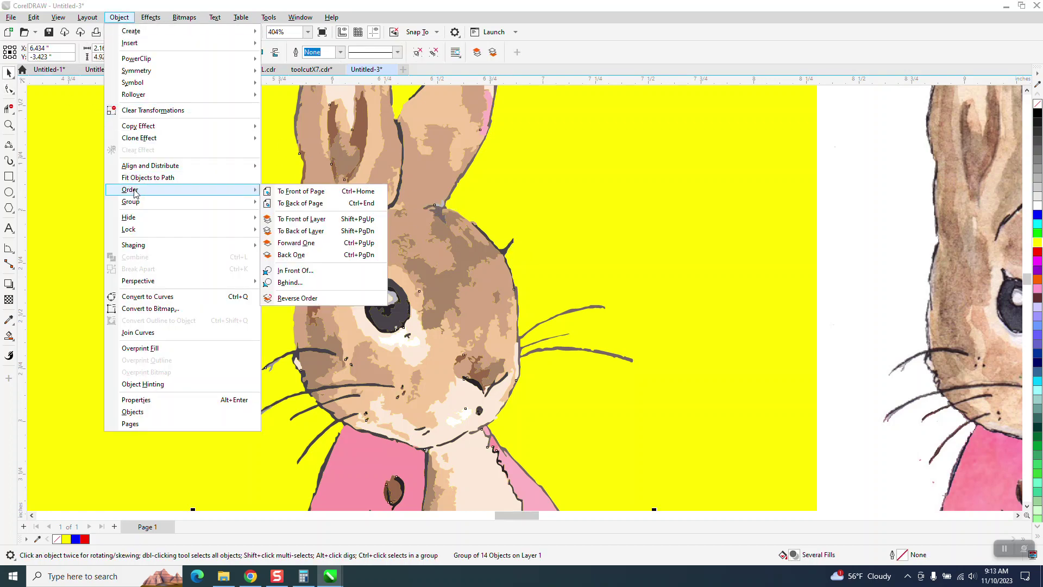
pyautogui.moveTo(245, 202)
pyautogui.click(271, 218)
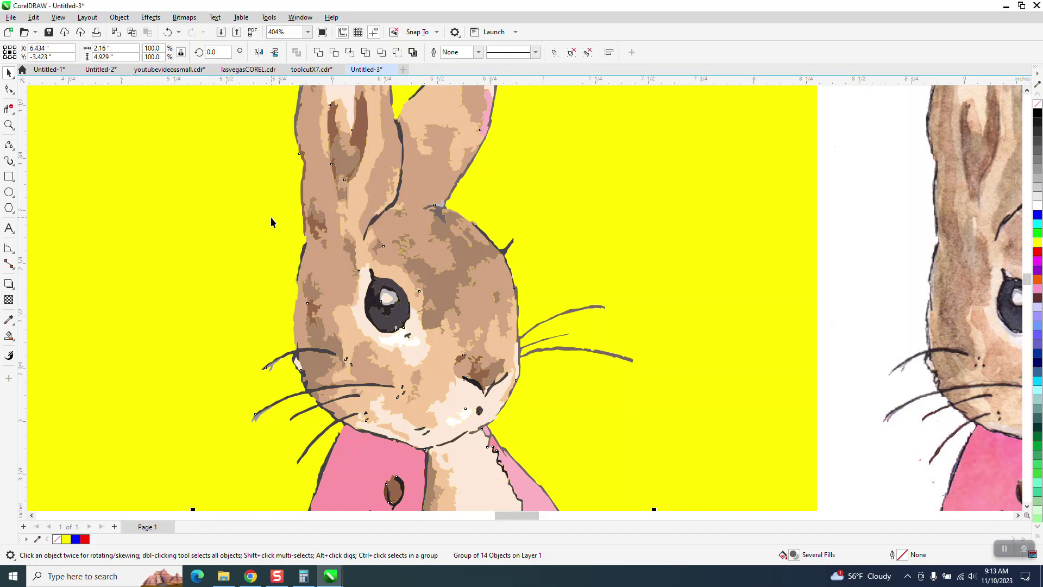
# Ungroup all objects in the dark gray outline group that includes the stray spur on the head
pyautogui.click(9, 125)
pyautogui.moveTo(491, 231); pyautogui.dragTo(600, 303)
pyautogui.click(322, 160)
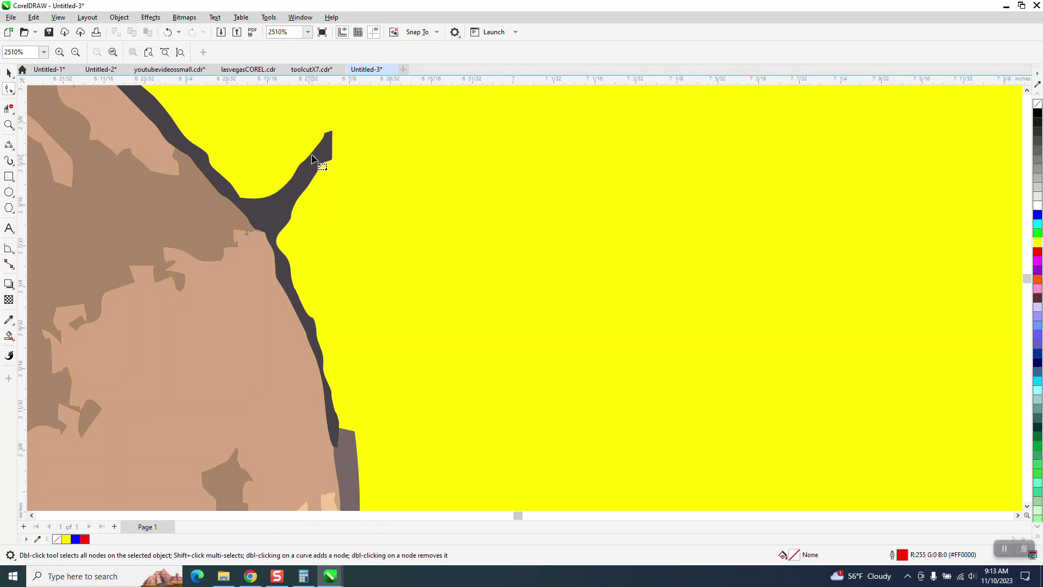
pyautogui.click(8, 72)
pyautogui.click(304, 185)
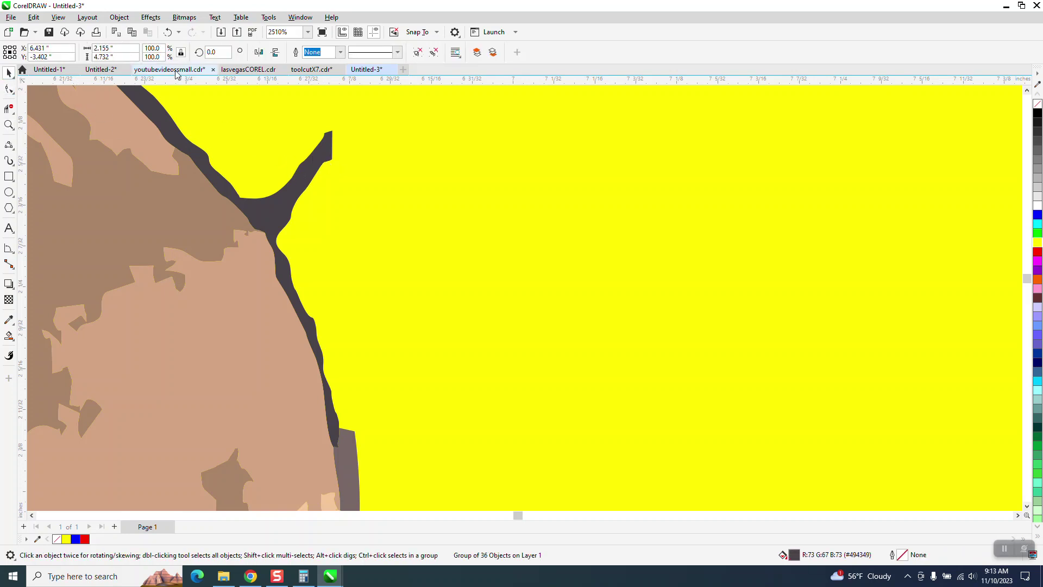
pyautogui.click(119, 17)
pyautogui.moveTo(155, 201)
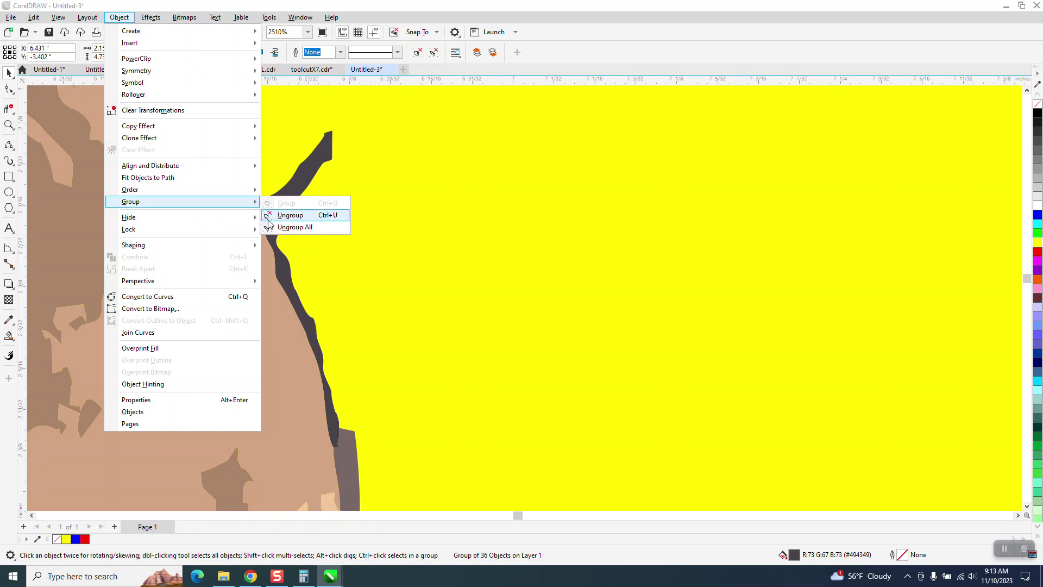
pyautogui.click(280, 225)
# Delete the nodes that form the stray spur on the head's dark outline curve
pyautogui.click(332, 146)
pyautogui.click(328, 155)
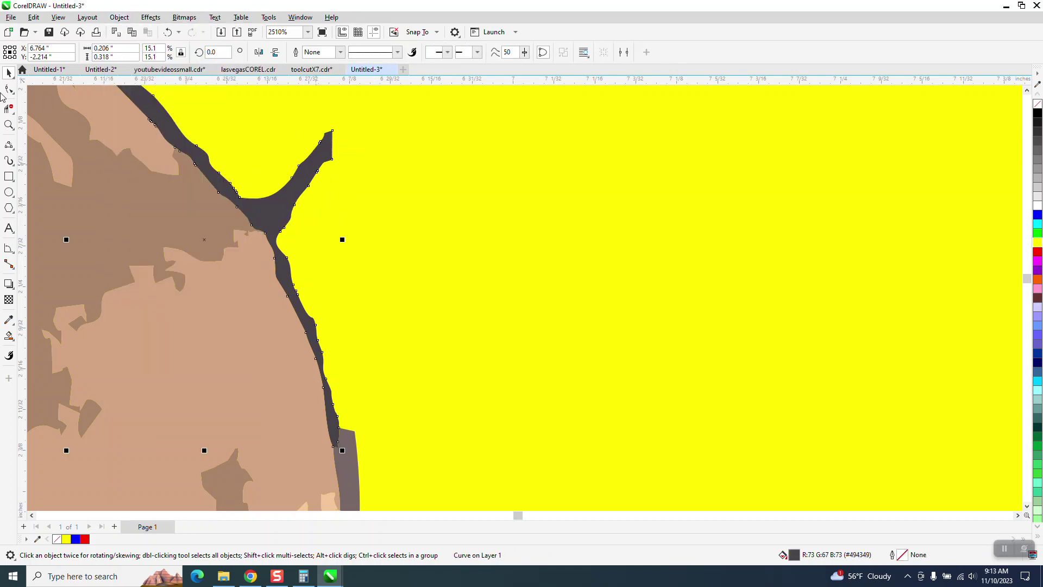
pyautogui.click(9, 89)
pyautogui.moveTo(341, 203); pyautogui.dragTo(380, 235)
pyautogui.press('Delete')
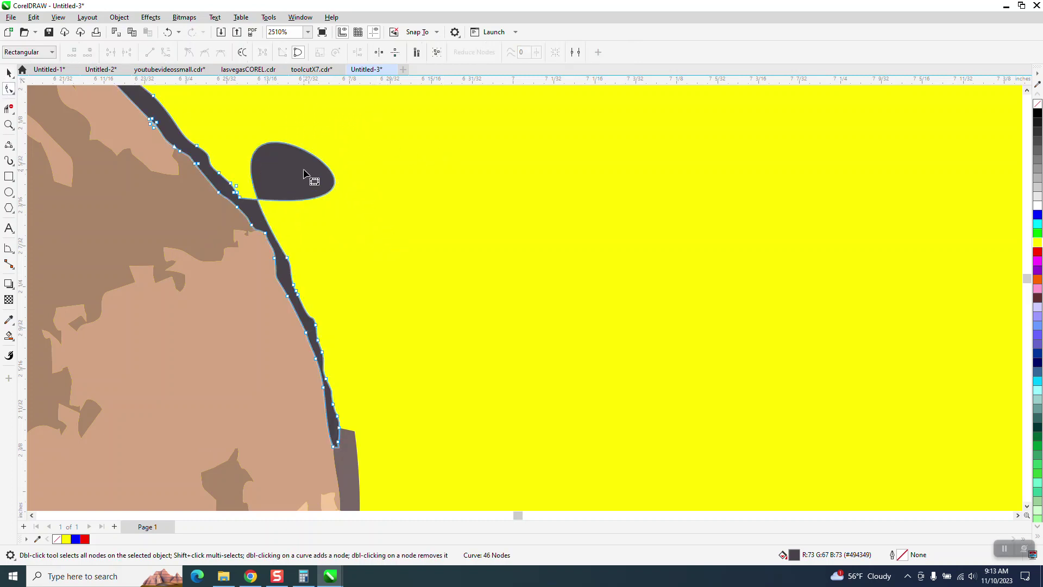
# Convert the looping segment left in the head's dark outline to a straight line, keeping the curve selected for node editing
pyautogui.click(9, 125)
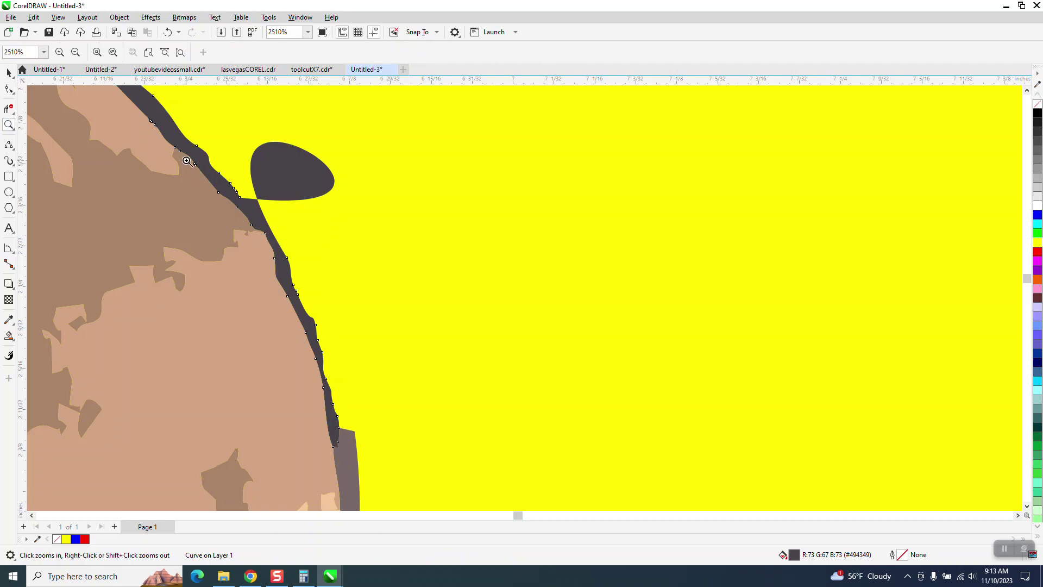
pyautogui.click(223, 217)
pyautogui.click(9, 90)
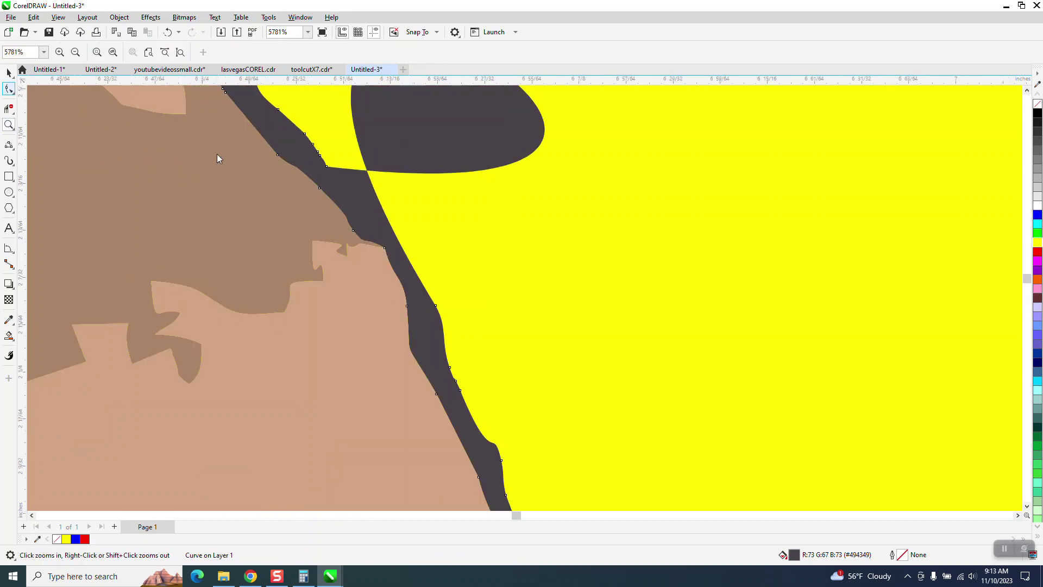
pyautogui.click(328, 168)
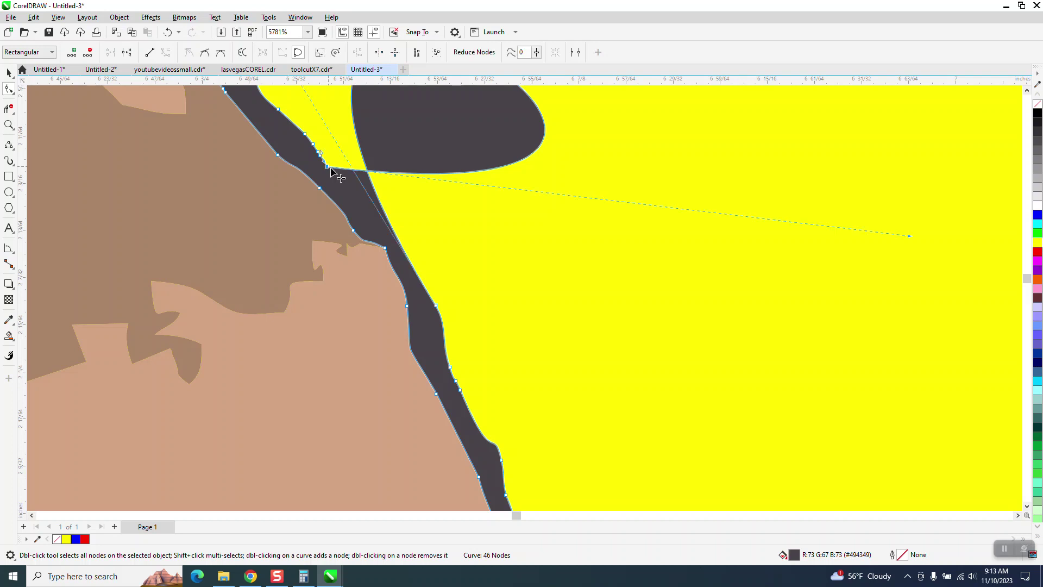
pyautogui.click(436, 307)
pyautogui.rightClick(437, 307)
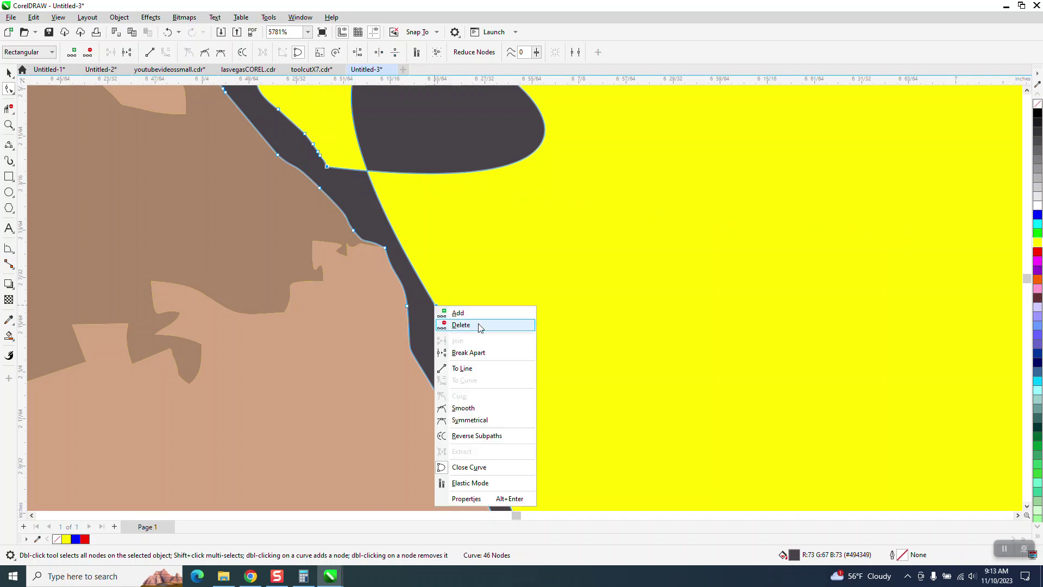
pyautogui.click(468, 365)
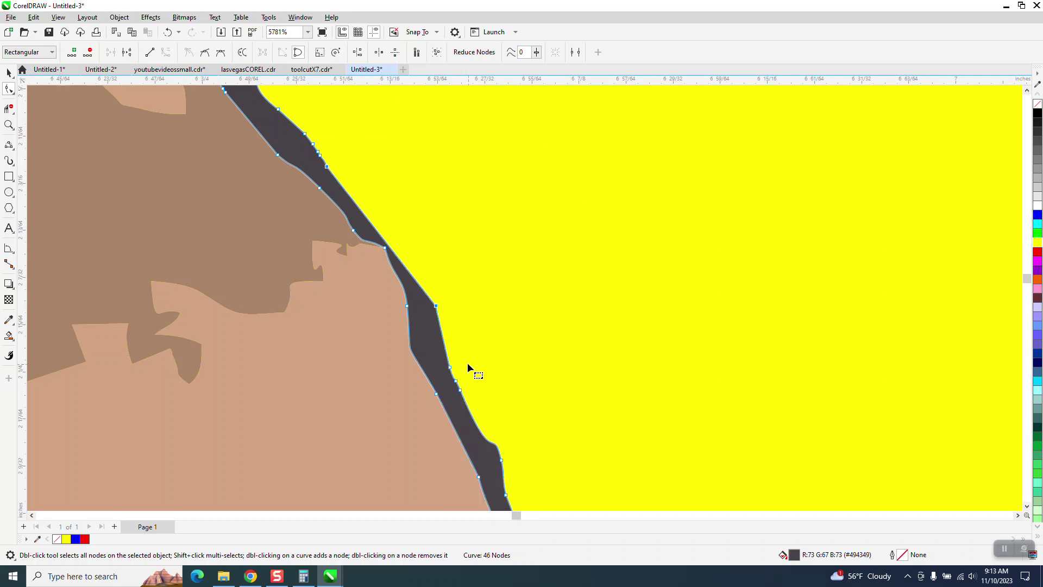
pyautogui.click(435, 308)
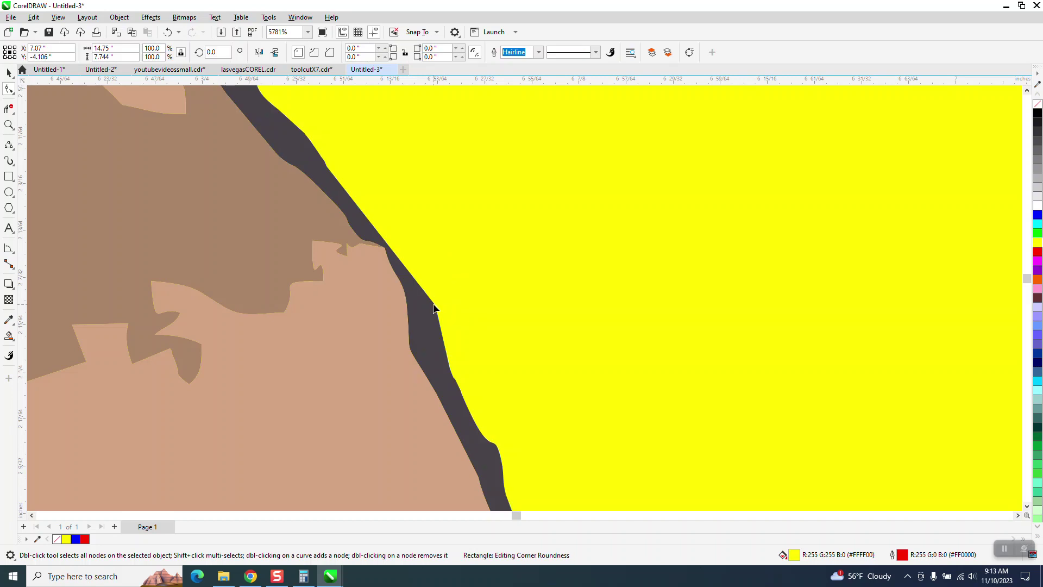
pyautogui.click(434, 308)
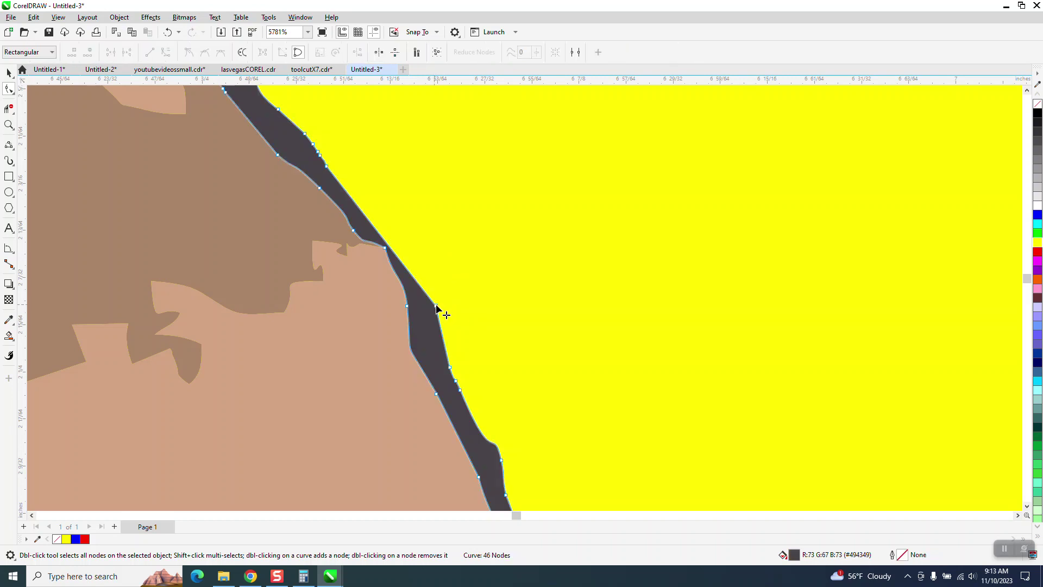
# Convert the straight segment on the head's dark outline to a curve and bow it outward along the head's contour
pyautogui.rightClick(437, 307)
pyautogui.click(459, 382)
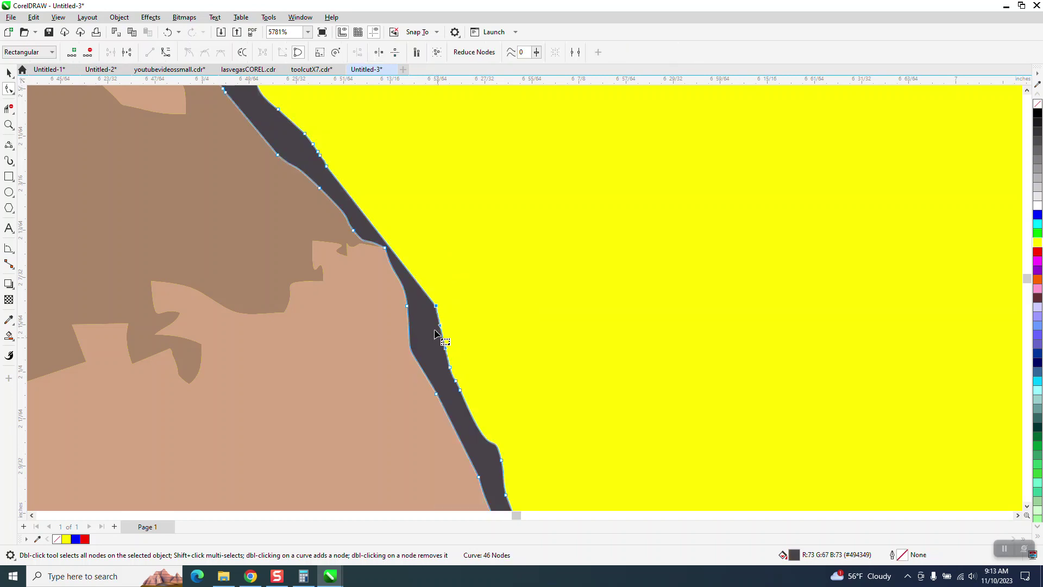
pyautogui.rightClick(328, 172)
pyautogui.click(353, 238)
pyautogui.moveTo(401, 262); pyautogui.dragTo(406, 235)
# Delete the yellow background behind the rabbit
pyautogui.scroll(-5, 409, 179)
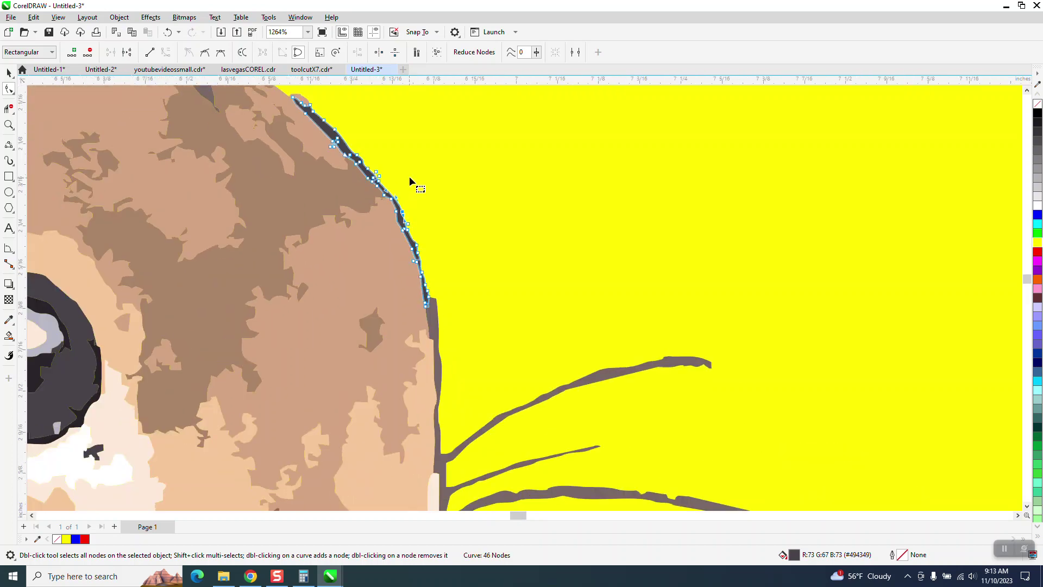
pyautogui.scroll(-1, 467, 185)
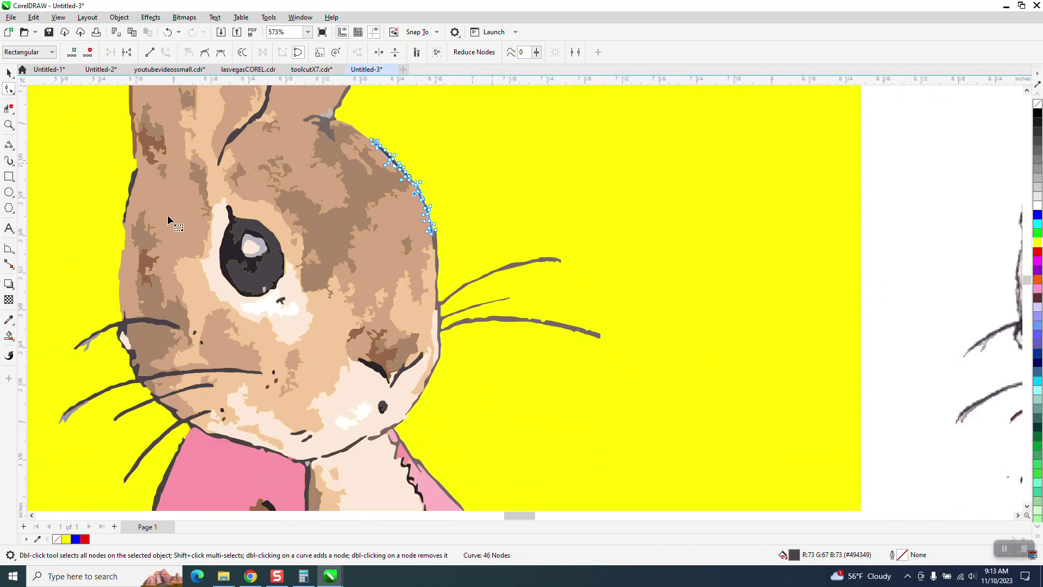
pyautogui.click(8, 125)
pyautogui.moveTo(462, 239); pyautogui.dragTo(671, 371)
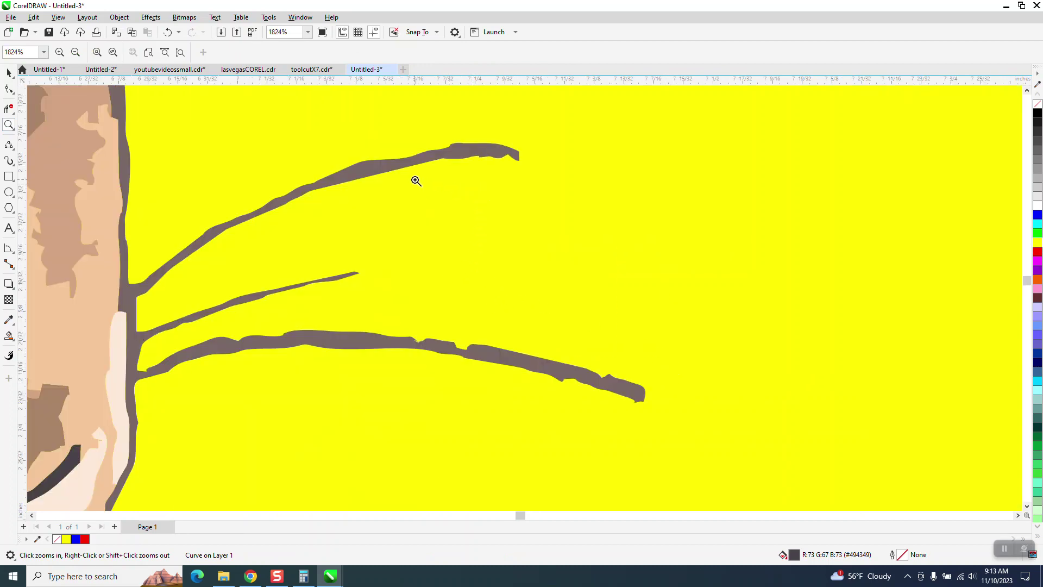
pyautogui.scroll(-1, 412, 175)
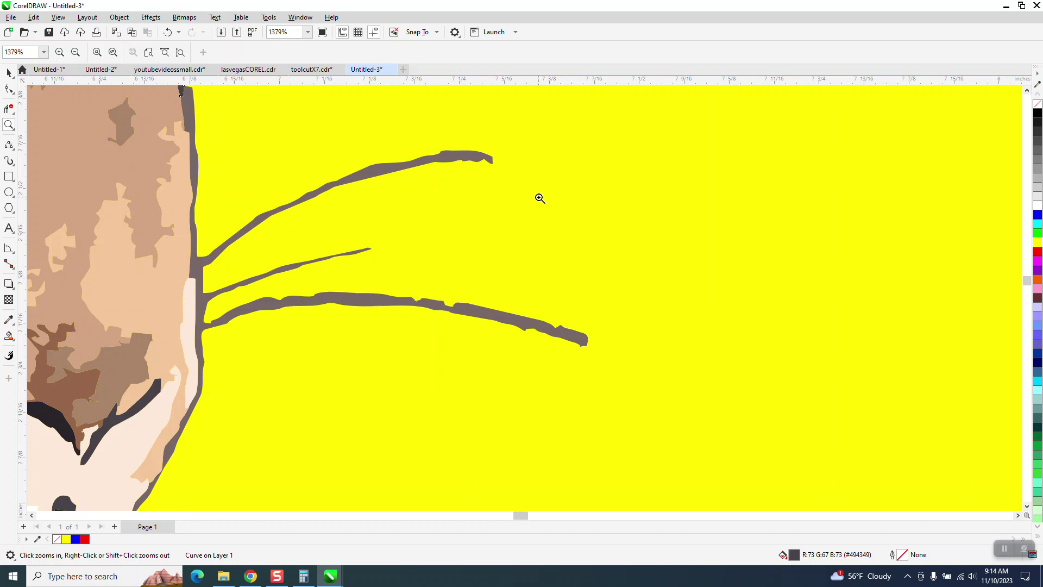
pyautogui.scroll(-1, 539, 198)
pyautogui.click(9, 89)
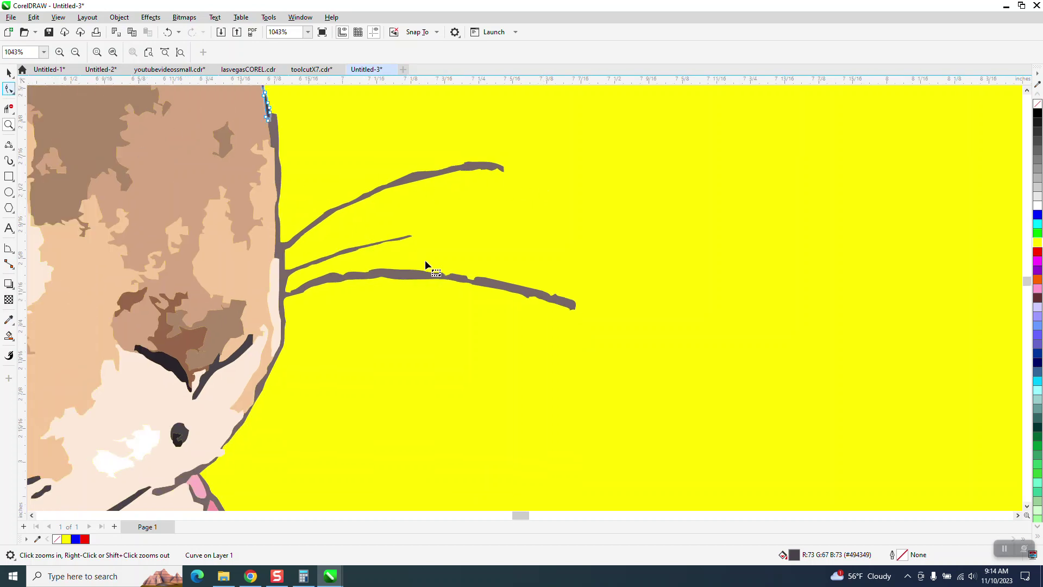
pyautogui.press('Escape')
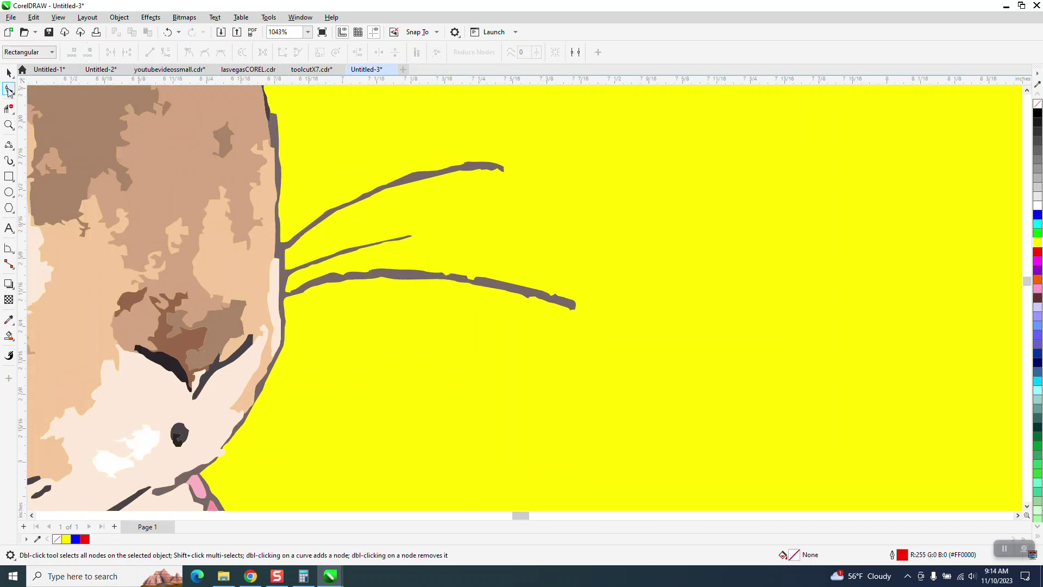
pyautogui.click(6, 73)
pyautogui.click(494, 291)
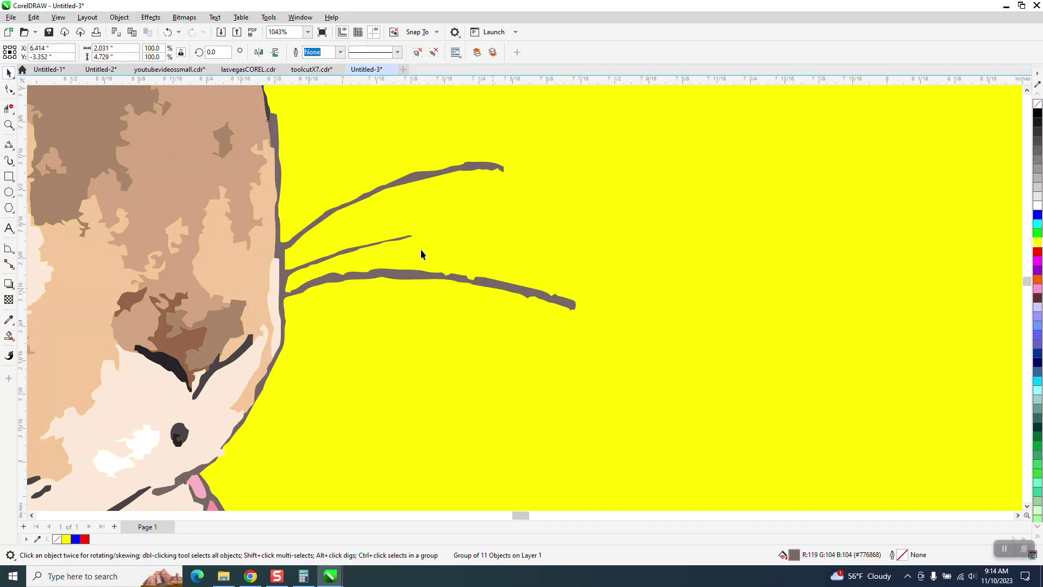
pyautogui.click(119, 17)
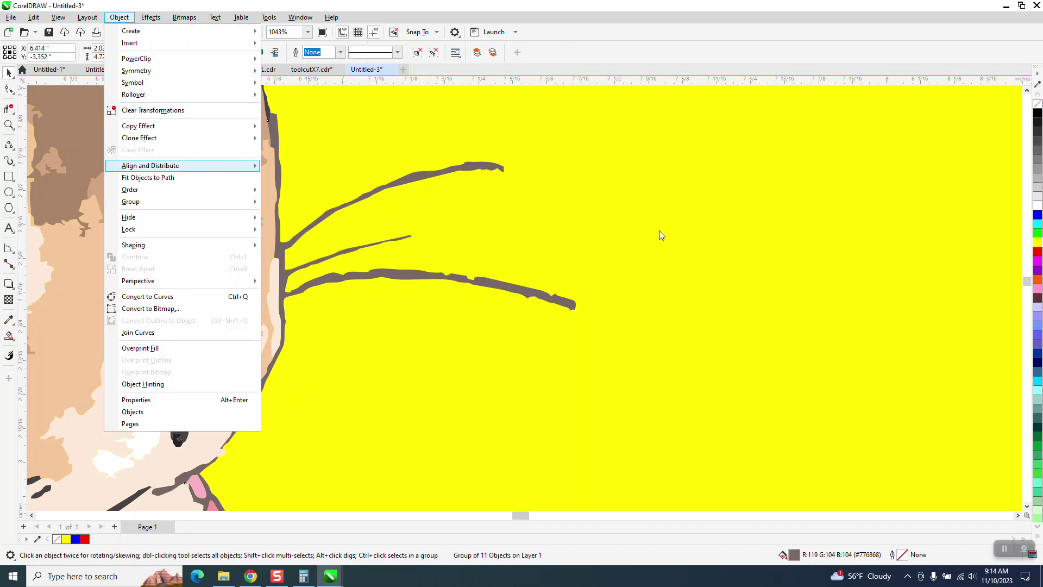
pyautogui.click(658, 229)
pyautogui.press('Delete')
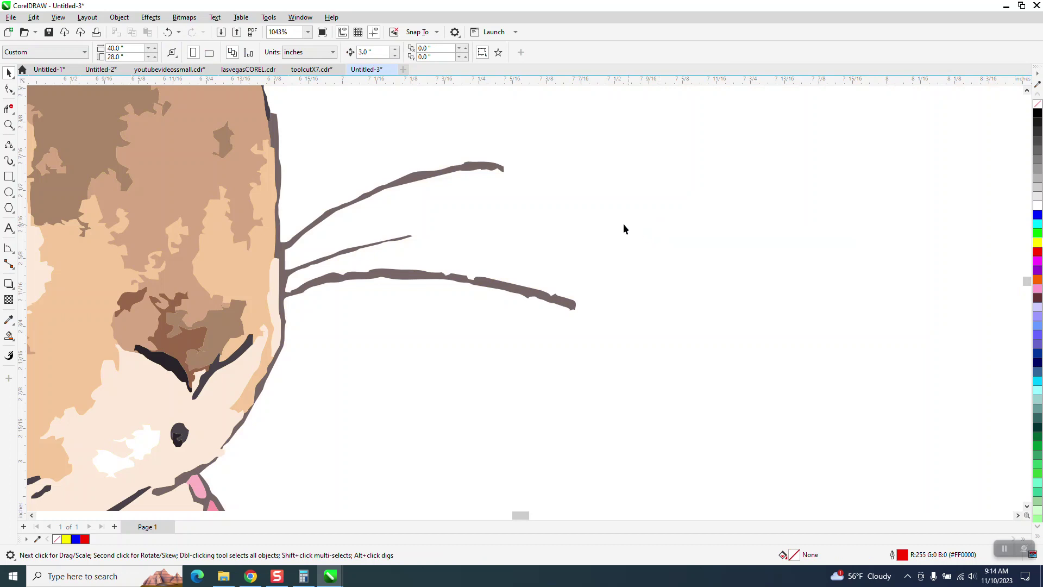
# Ungroup all objects in the brownish-gray group that includes the whiskers on the right side of the face
pyautogui.click(515, 292)
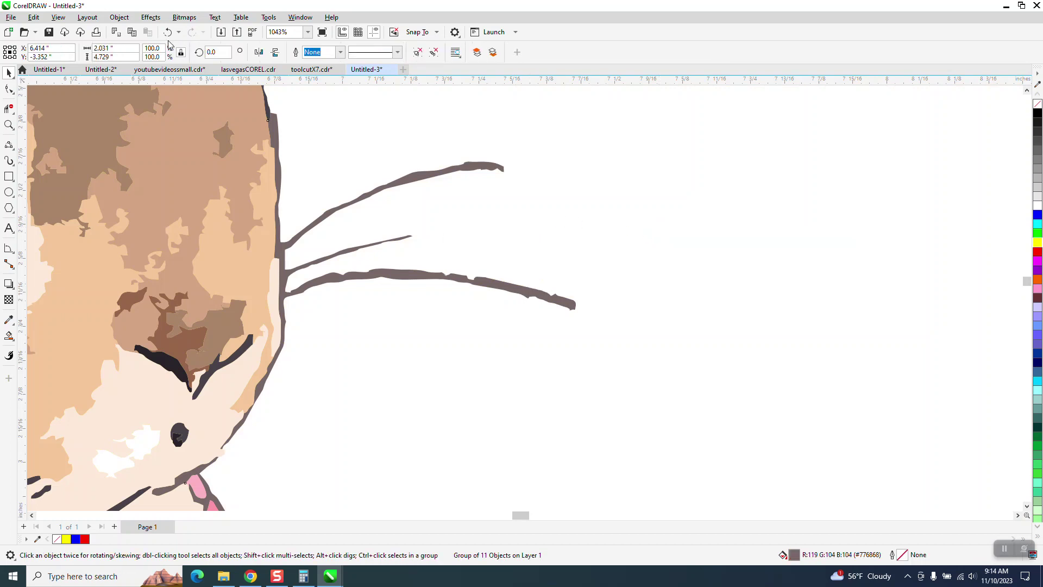
pyautogui.click(119, 17)
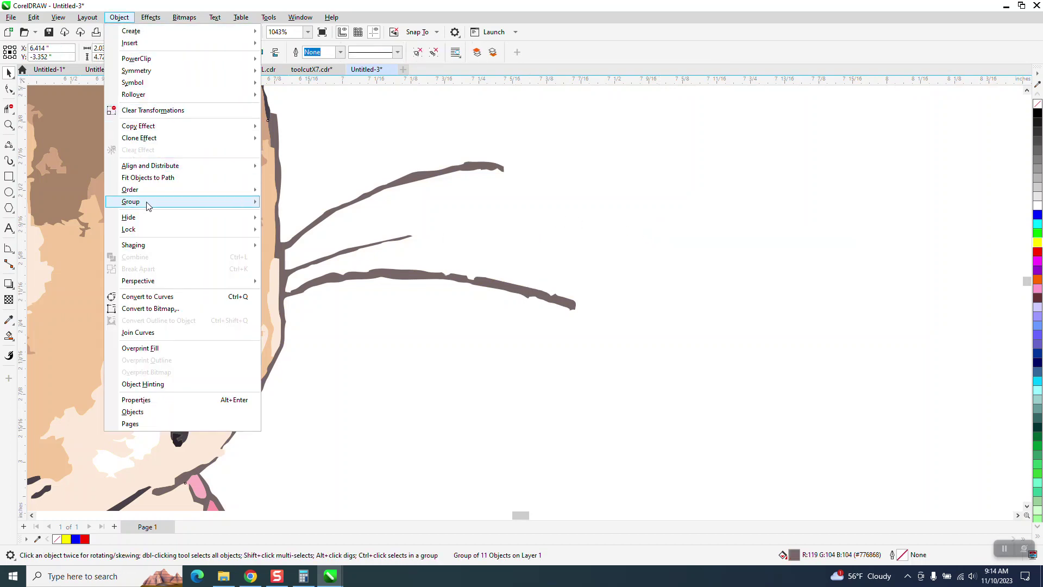
pyautogui.moveTo(173, 207)
pyautogui.click(299, 227)
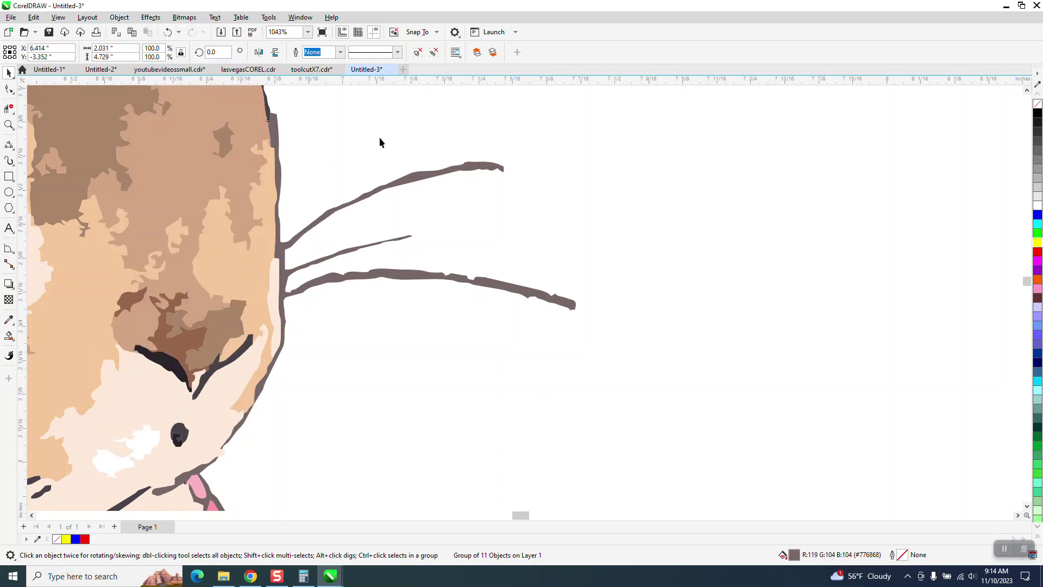
# Smooth the jagged edges of the right-hand whiskers using the Smooth tool with a 0.25-inch nib
pyautogui.click(523, 295)
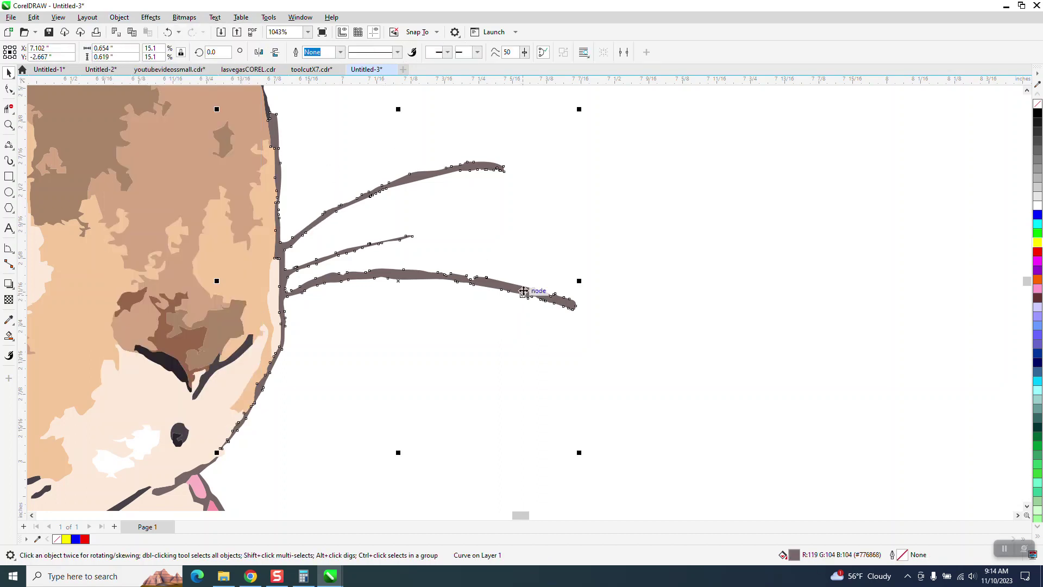
pyautogui.click(8, 125)
pyautogui.moveTo(276, 190); pyautogui.dragTo(688, 345)
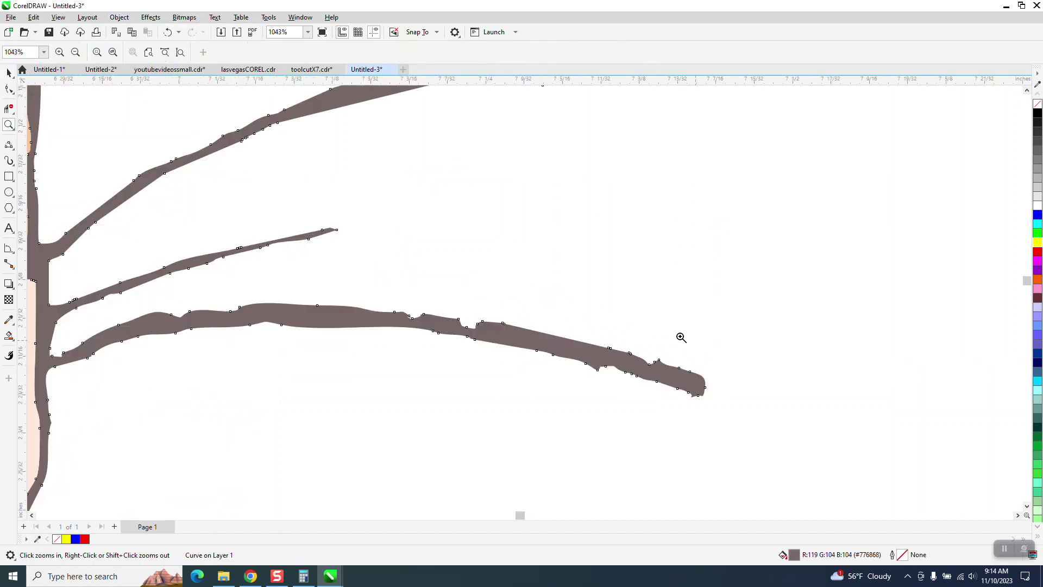
pyautogui.click(10, 90)
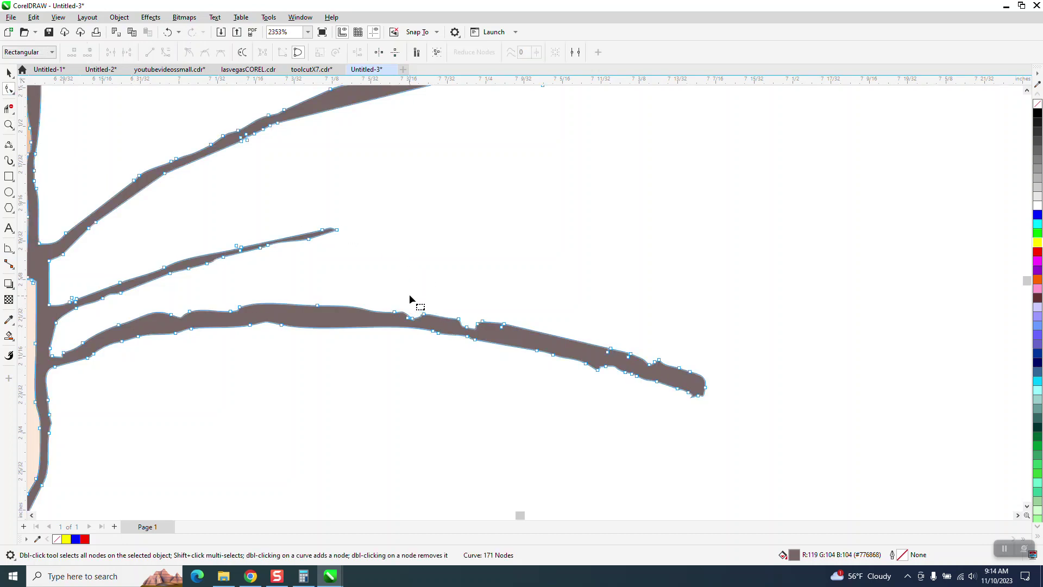
pyautogui.click(13, 96)
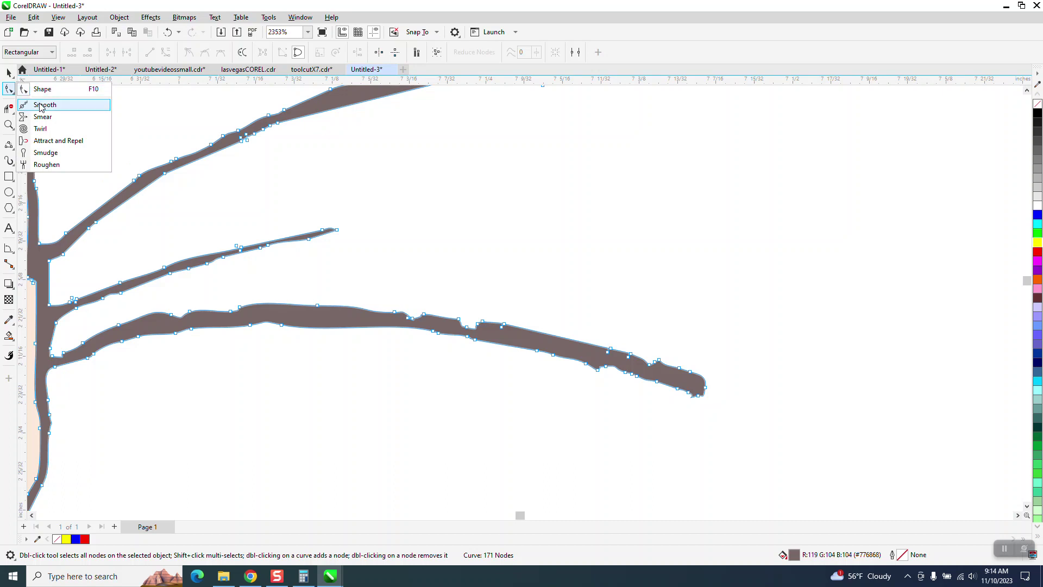
pyautogui.click(38, 103)
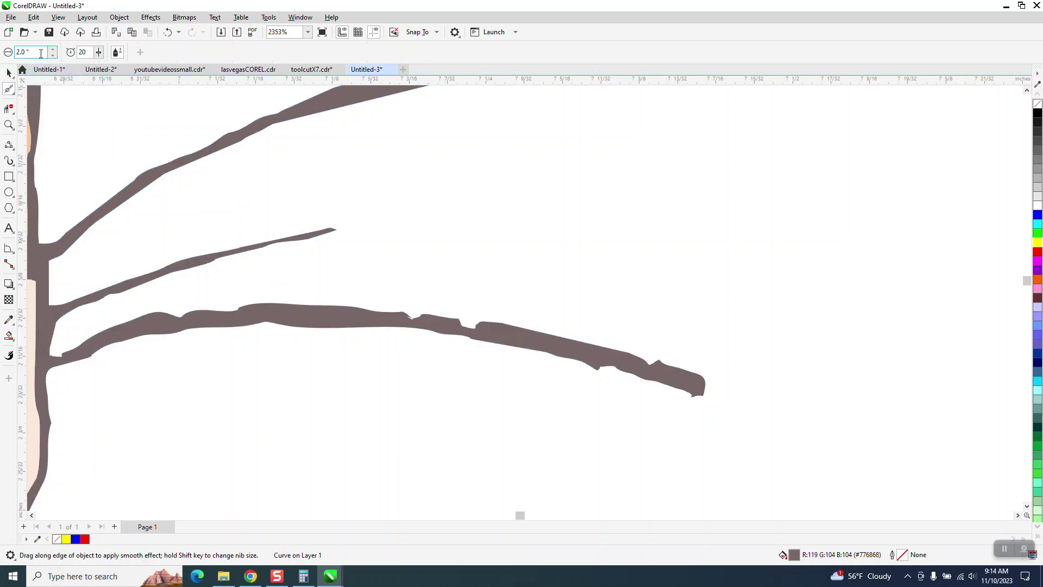
pyautogui.write('.5')
pyautogui.press('Return')
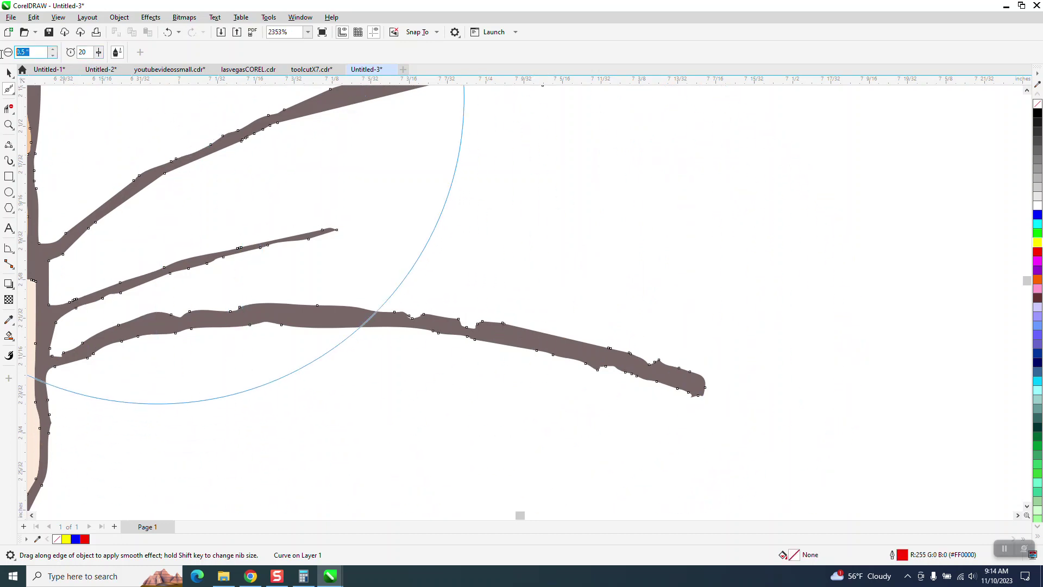
pyautogui.write('.25')
pyautogui.press('Return')
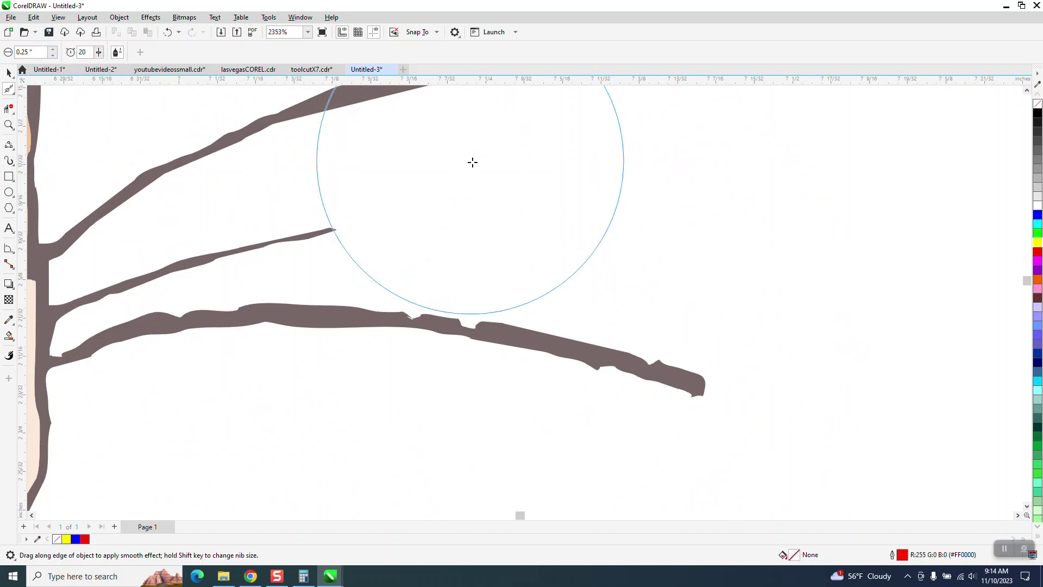
pyautogui.moveTo(574, 297)
pyautogui.mouseDown()
pyautogui.moveTo(576, 375)
pyautogui.moveTo(596, 366)
pyautogui.moveTo(662, 373)
pyautogui.moveTo(462, 340)
pyautogui.moveTo(424, 321)
pyautogui.moveTo(207, 326)
pyautogui.moveTo(216, 318)
pyautogui.moveTo(194, 296)
pyautogui.moveTo(165, 207)
pyautogui.mouseUp()
pyautogui.scroll(-2, 218, 274)
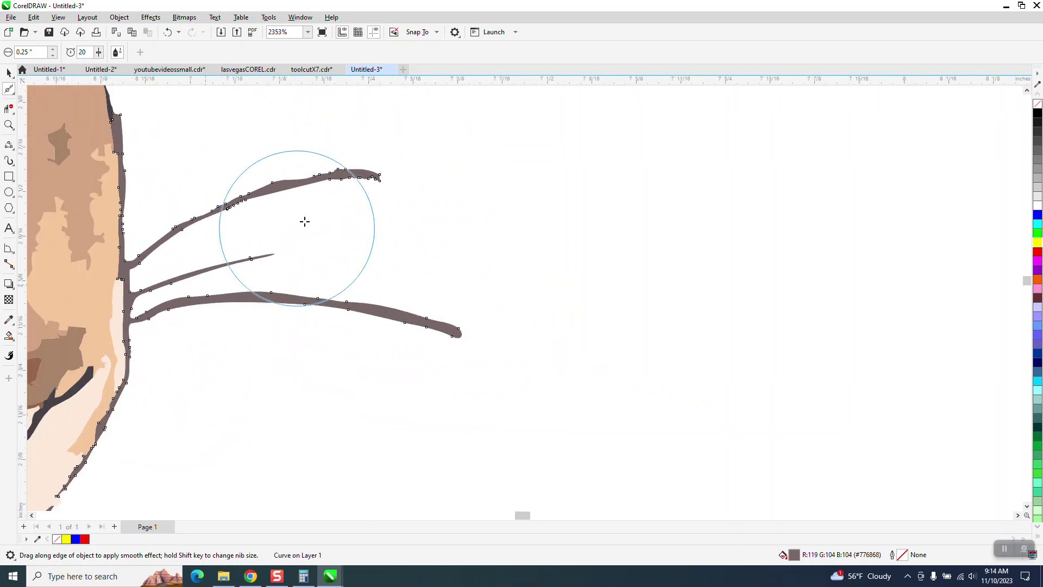
pyautogui.moveTo(308, 177)
pyautogui.mouseDown()
pyautogui.moveTo(370, 174)
pyautogui.moveTo(220, 201)
pyautogui.moveTo(292, 206)
pyautogui.moveTo(266, 202)
pyautogui.moveTo(191, 232)
pyautogui.moveTo(130, 211)
pyautogui.moveTo(126, 127)
pyautogui.mouseUp()
# Delete the light gray fragments beside the tips of the left-hand whiskers
pyautogui.scroll(-5, 484, 223)
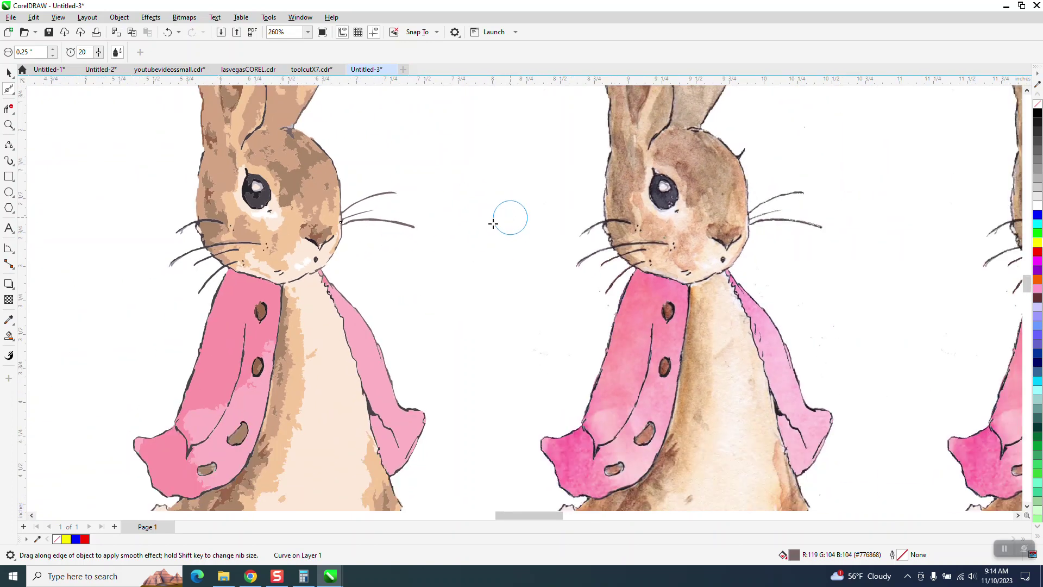
pyautogui.click(8, 124)
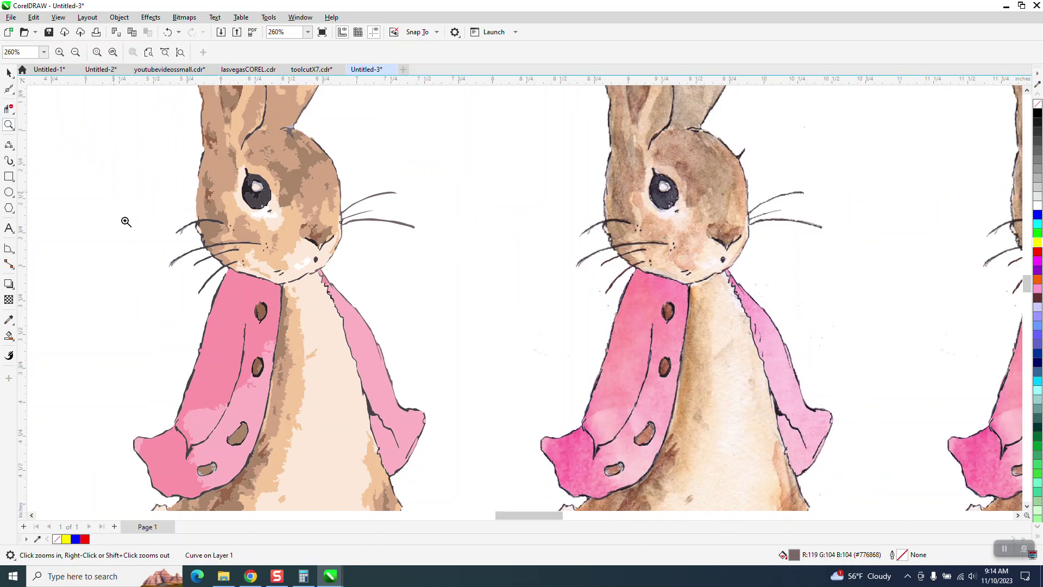
pyautogui.click(322, 333)
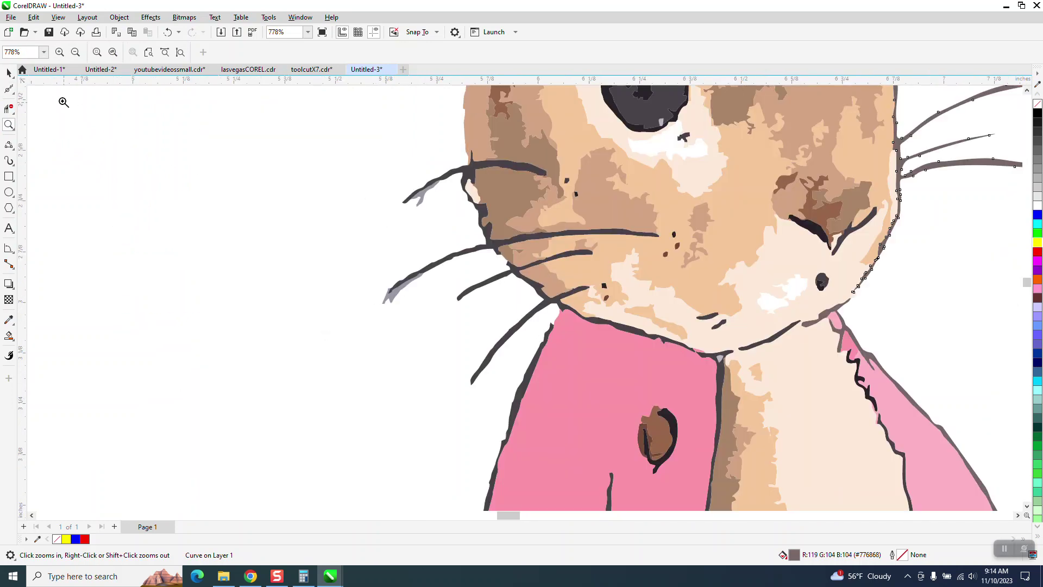
pyautogui.click(9, 72)
pyautogui.click(426, 204)
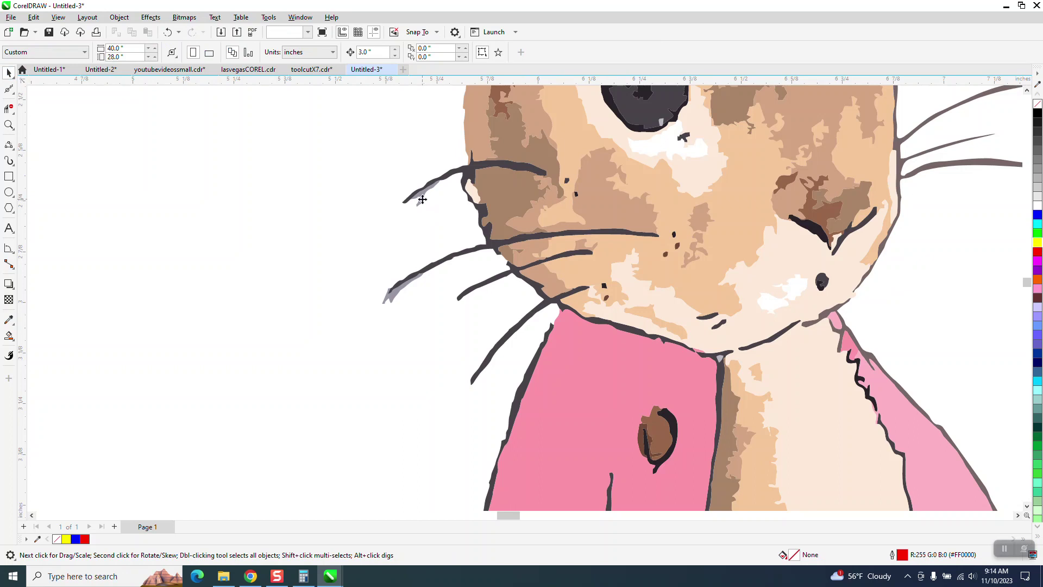
pyautogui.click(423, 198)
pyautogui.click(436, 195)
# Delete the uneven nodes along the middle stretch of the long left-hand whisker's dark curve
pyautogui.click(15, 96)
pyautogui.click(54, 104)
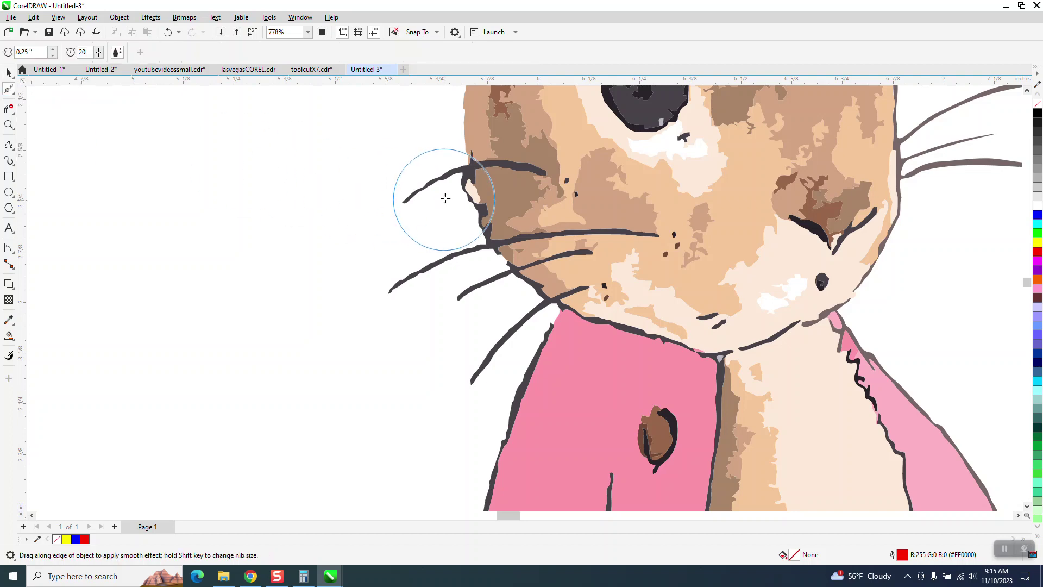
pyautogui.click(423, 195)
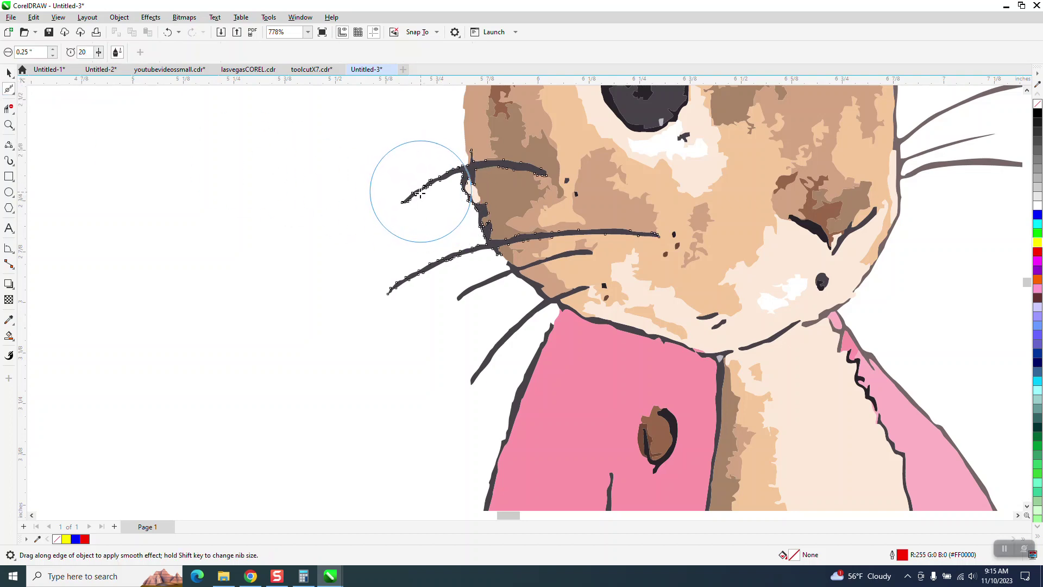
pyautogui.click(9, 124)
pyautogui.moveTo(357, 230); pyautogui.dragTo(569, 347)
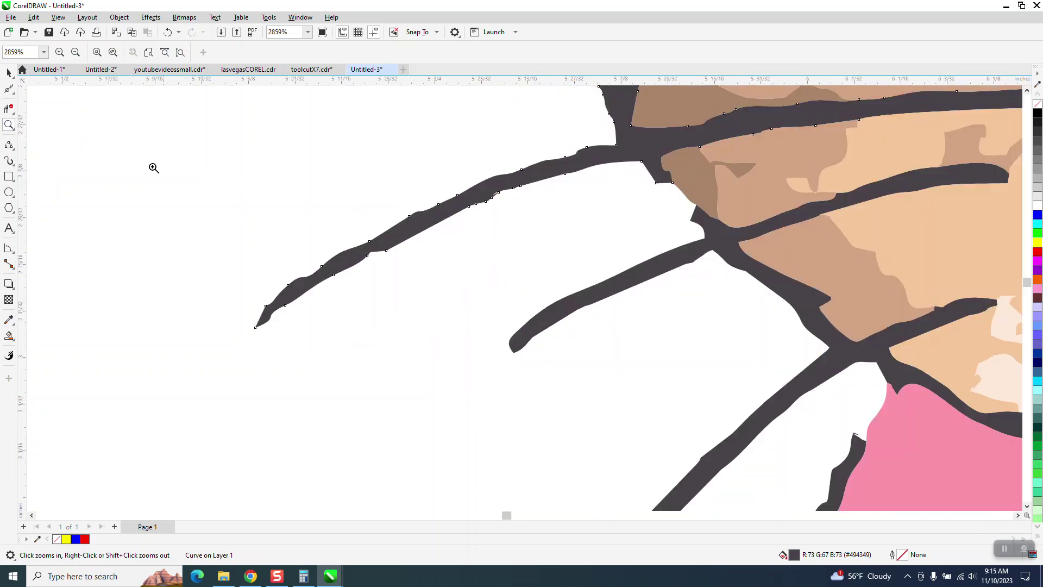
pyautogui.click(13, 95)
pyautogui.click(36, 86)
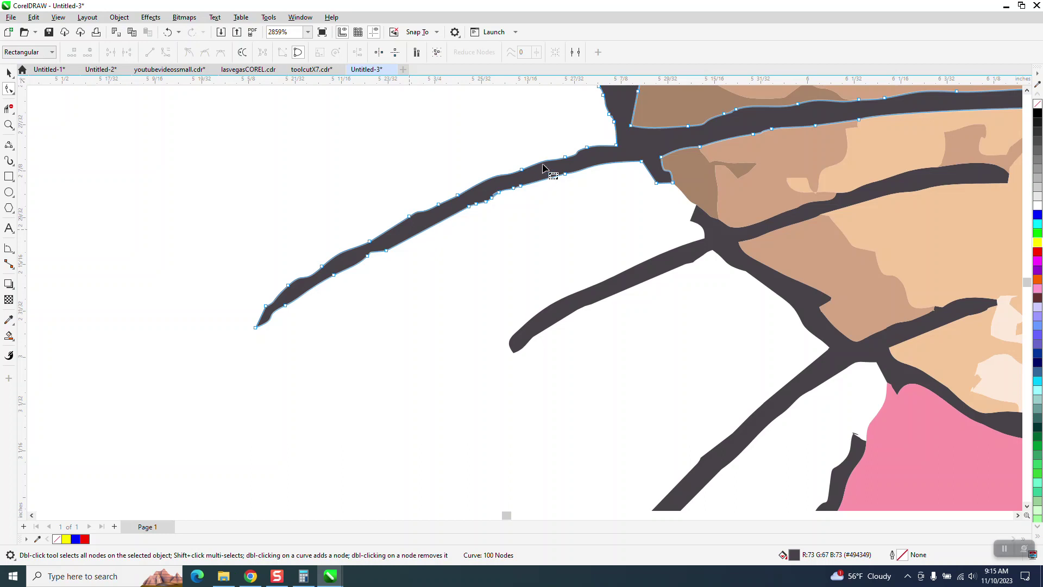
pyautogui.moveTo(568, 143); pyautogui.dragTo(350, 280)
pyautogui.press('Delete')
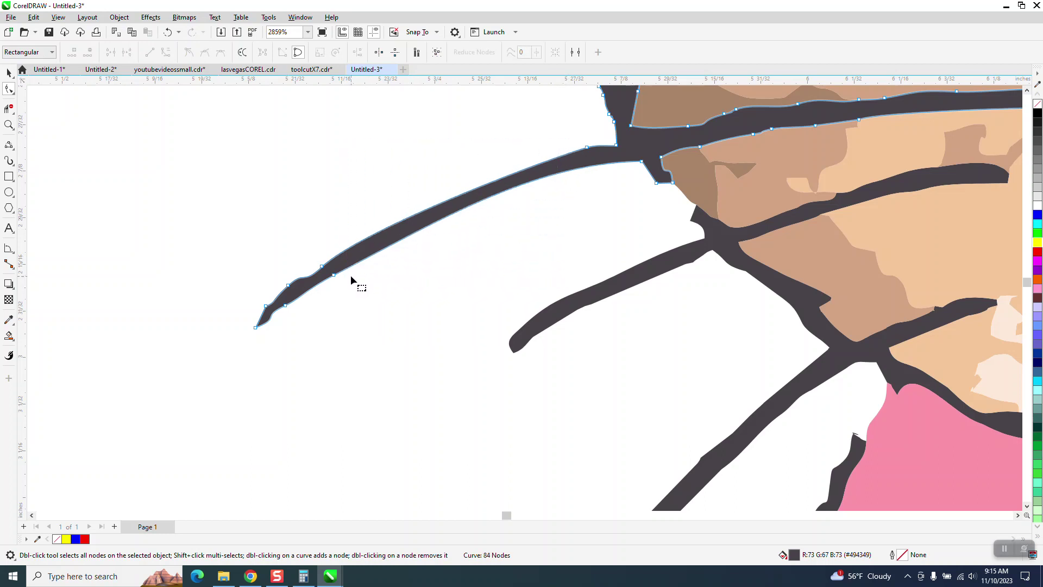
# Try deleting the group of nodes near the long left-hand whisker's tip and undo the deletion
pyautogui.moveTo(285, 334); pyautogui.dragTo(286, 335)
pyautogui.press('Delete')
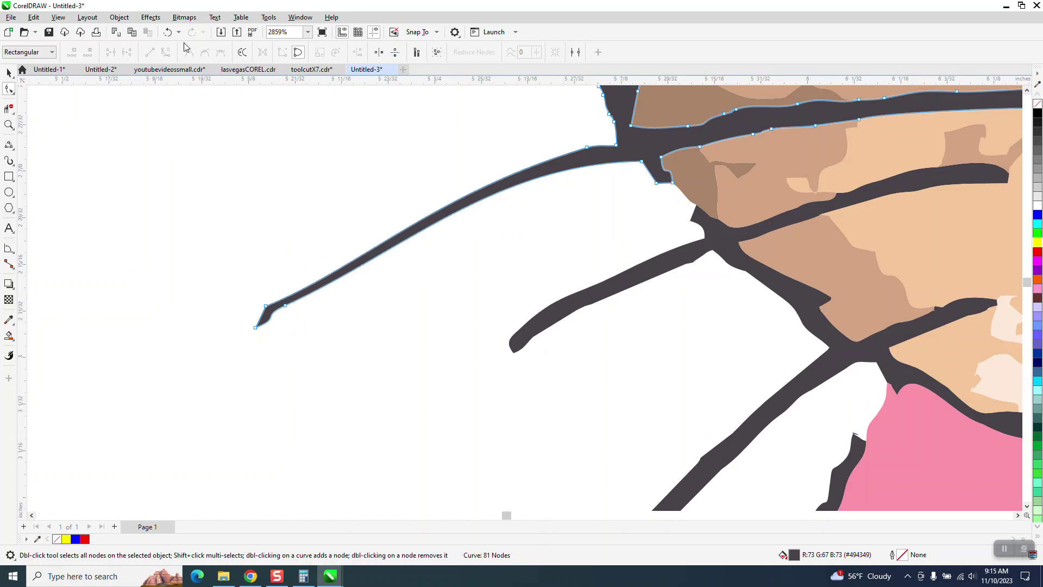
pyautogui.click(167, 32)
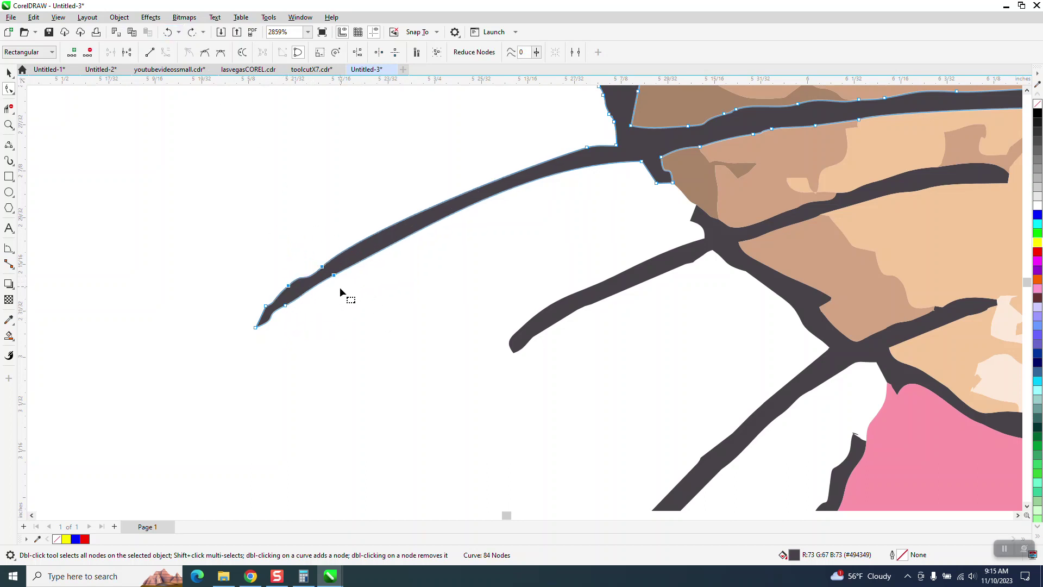
# Delete the individual nodes that make the upper and lower edges uneven near the long left-hand whisker's tip
pyautogui.doubleClick(322, 266)
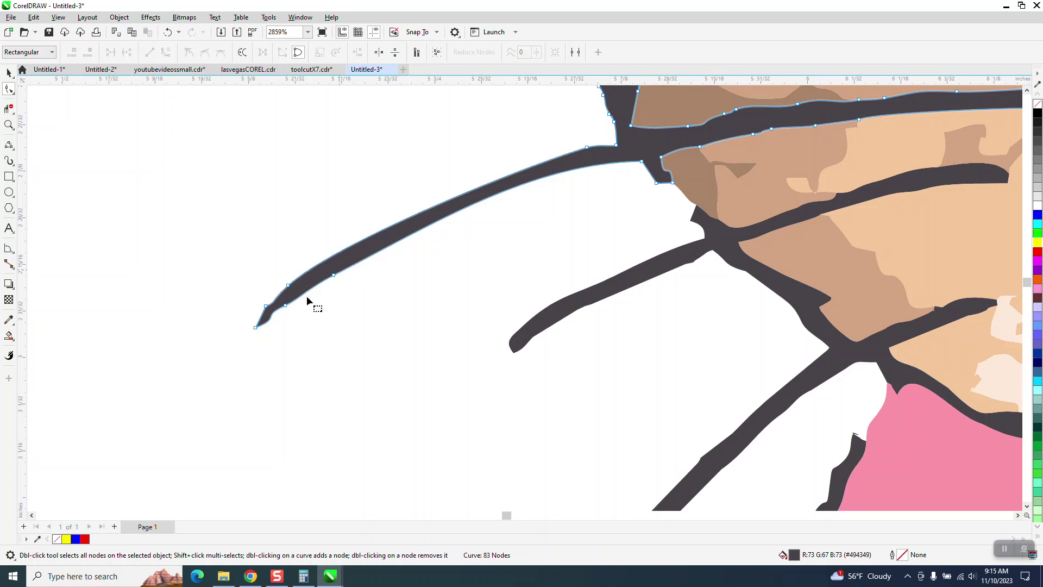
pyautogui.doubleClick(286, 306)
# Delete the bump nodes where the short left-hand whisker below the long one meets the face outline
pyautogui.click(581, 304)
pyautogui.moveTo(706, 254); pyautogui.dragTo(669, 253)
pyautogui.press('Delete')
# Delete the uneven nodes along both edges of the lowest left-hand whisker, between the face and its tip
pyautogui.scroll(-3, 690, 289)
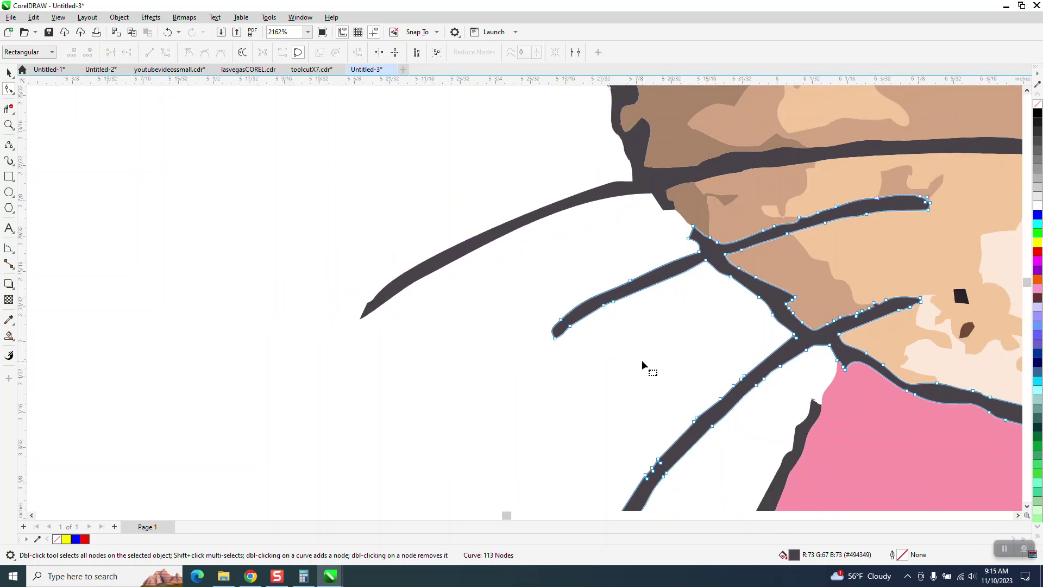
pyautogui.moveTo(629, 346); pyautogui.dragTo(692, 449)
pyautogui.press('Delete')
pyautogui.moveTo(675, 358); pyautogui.dragTo(710, 390)
pyautogui.press('Delete')
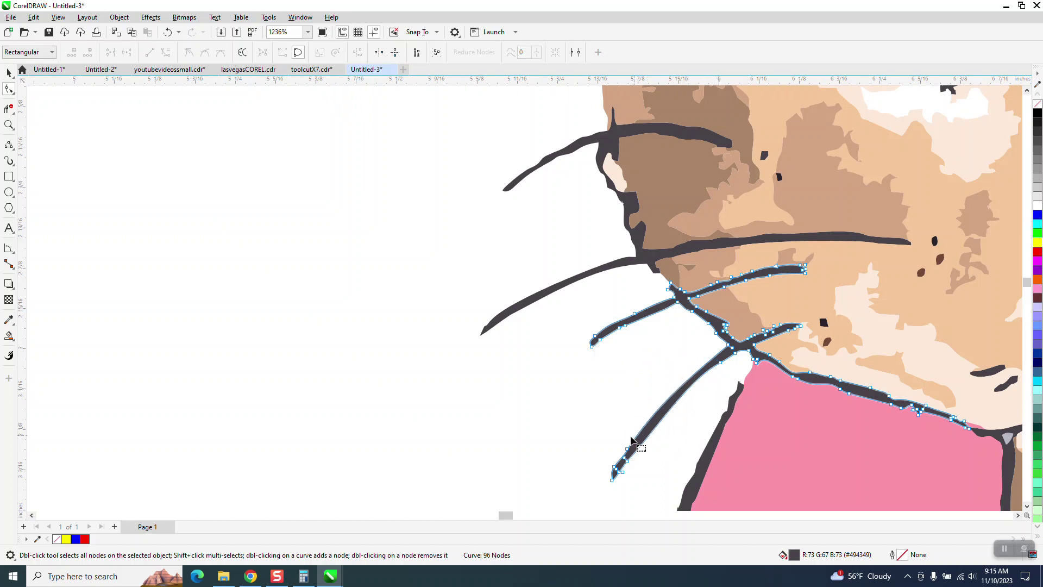
# Delete the remaining uneven nodes at the tip of the lowest left-hand whisker
pyautogui.moveTo(634, 474); pyautogui.dragTo(636, 472)
pyautogui.press('Delete')
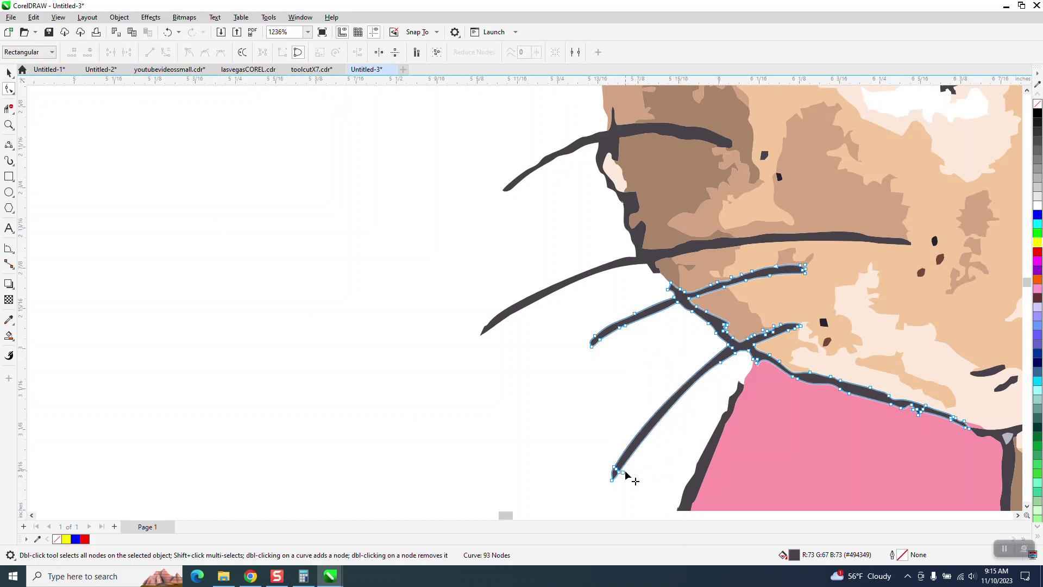
pyautogui.click(623, 472)
pyautogui.press('Delete')
# Move the third rabbit bitmap to the right, past the fourth one, leaving its place in the row empty
pyautogui.scroll(-3, 517, 397)
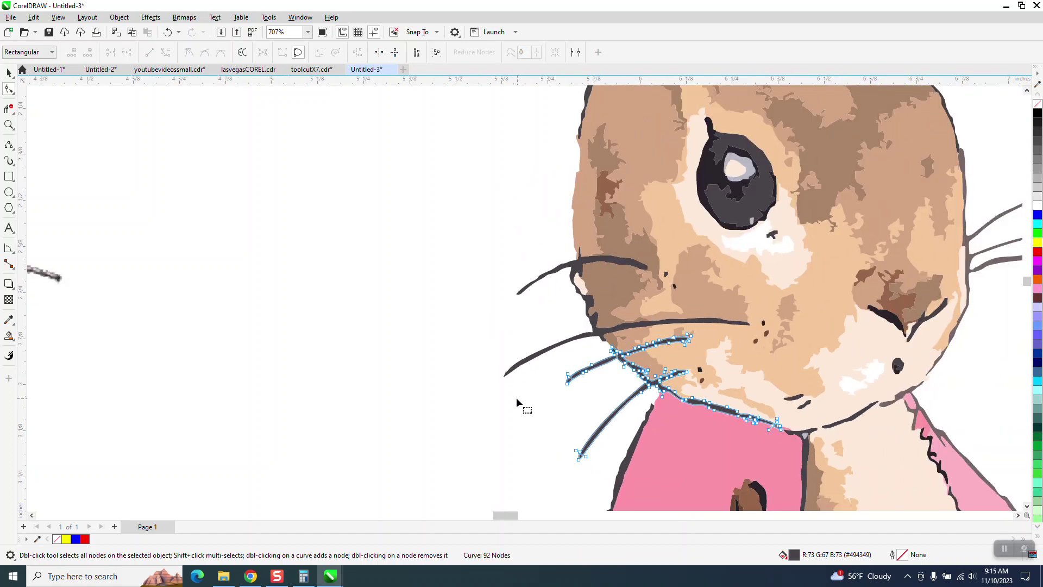
pyautogui.scroll(-3, 485, 379)
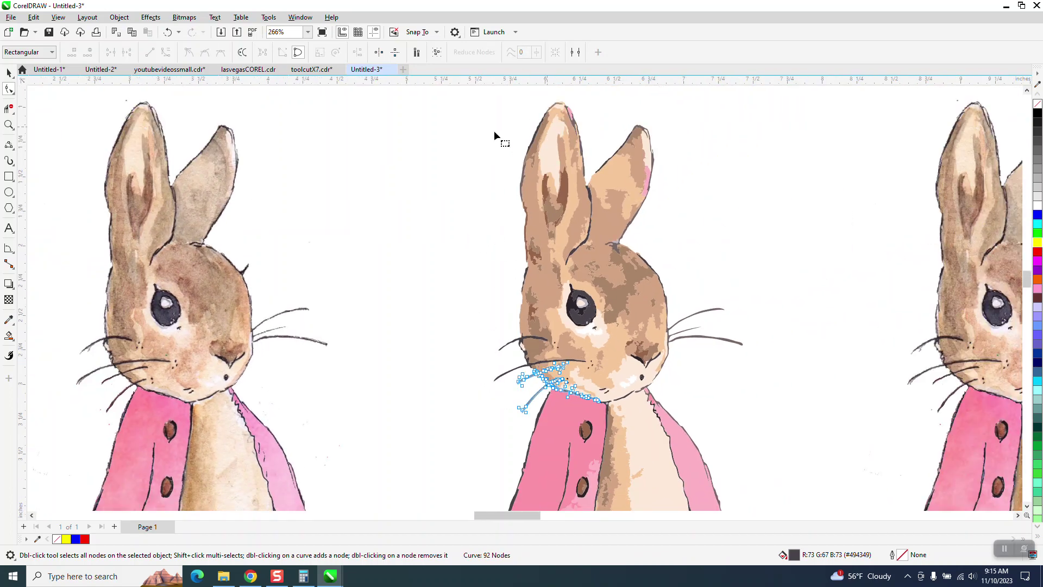
pyautogui.click(10, 125)
pyautogui.scroll(-4, 348, 179)
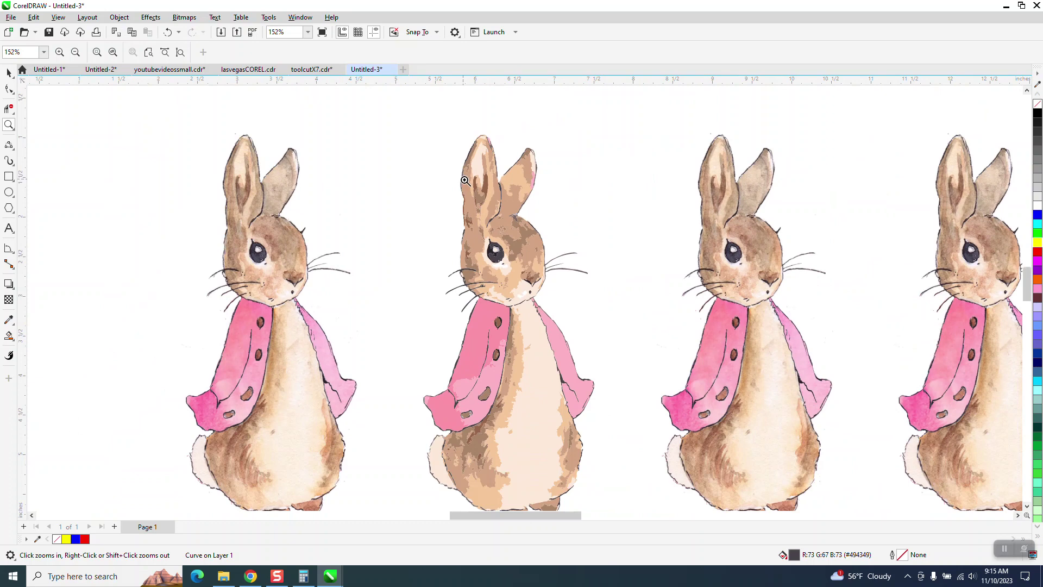
pyautogui.click(8, 72)
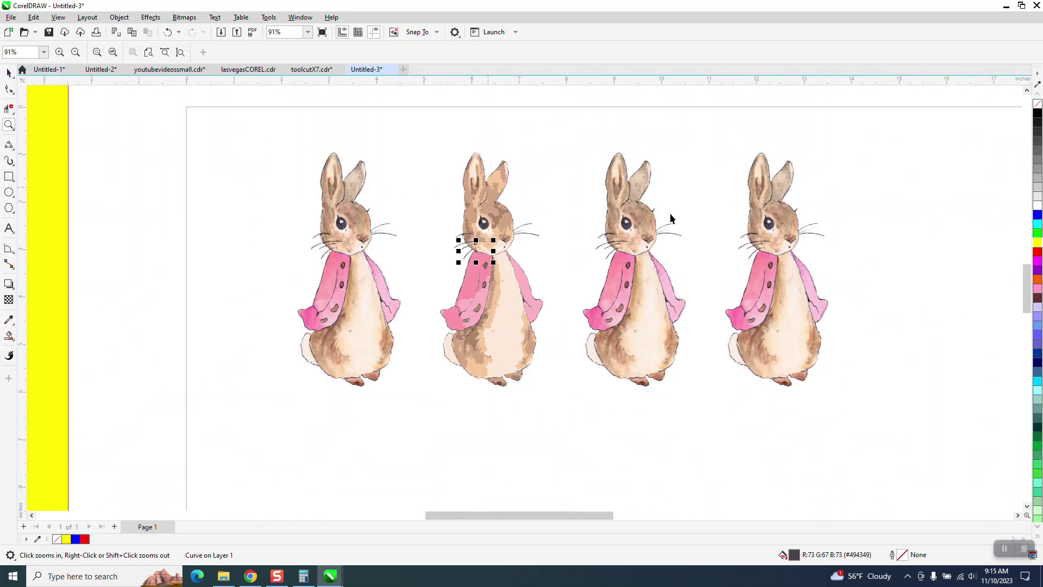
pyautogui.moveTo(571, 139); pyautogui.dragTo(694, 411)
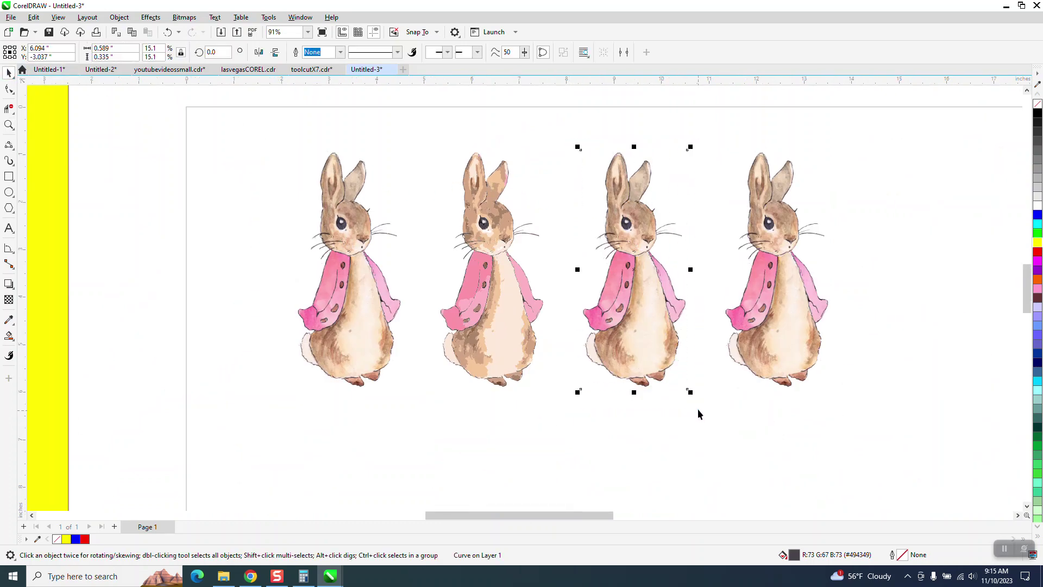
pyautogui.press('Right')
pyautogui.press('Right')
pyautogui.press('Right')
pyautogui.press('Right')
pyautogui.press('Right')
pyautogui.press('Right')
pyautogui.press('Right')
pyautogui.press('Right')
pyautogui.press('Right')
# Create a red hairline boundary around the whole traced rabbit and place it 3 inches to the right, in the empty gap
pyautogui.moveTo(426, 141); pyautogui.dragTo(604, 412)
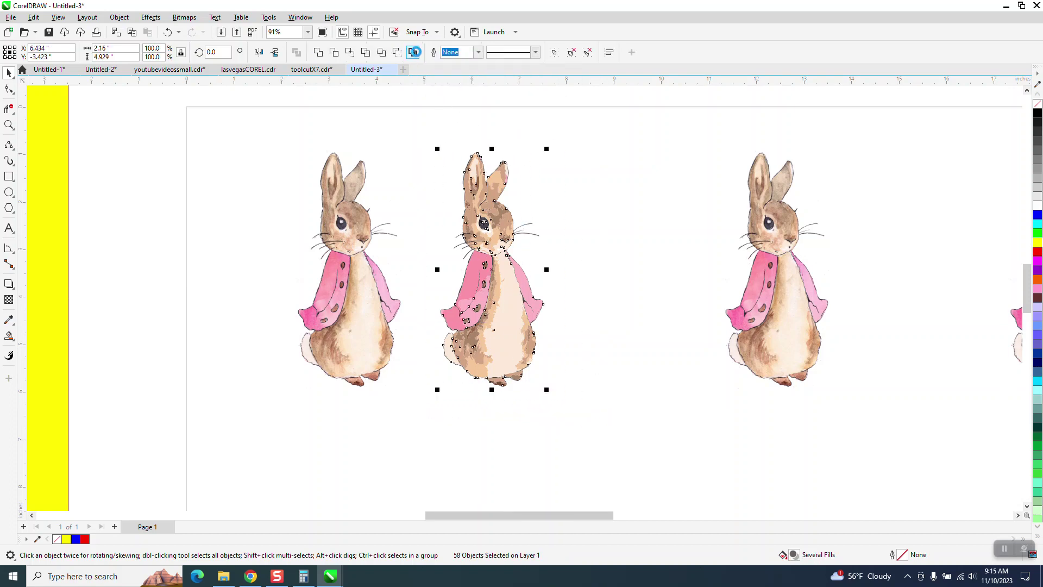
pyautogui.moveTo(495, 157); pyautogui.dragTo(637, 157)
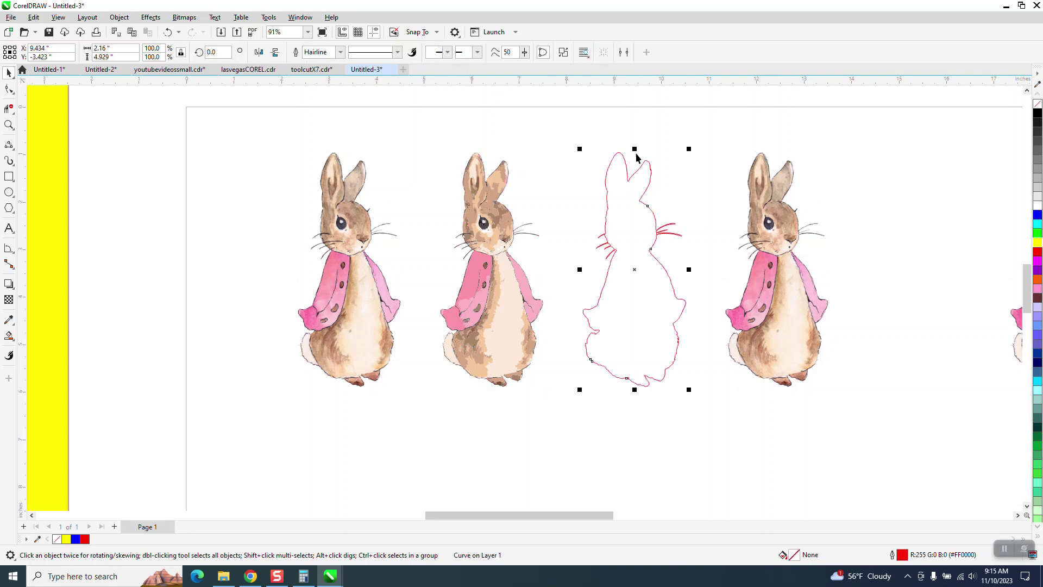
# Examine the red boundary outline closely around the whiskers and the ears for rough spots
pyautogui.click(9, 124)
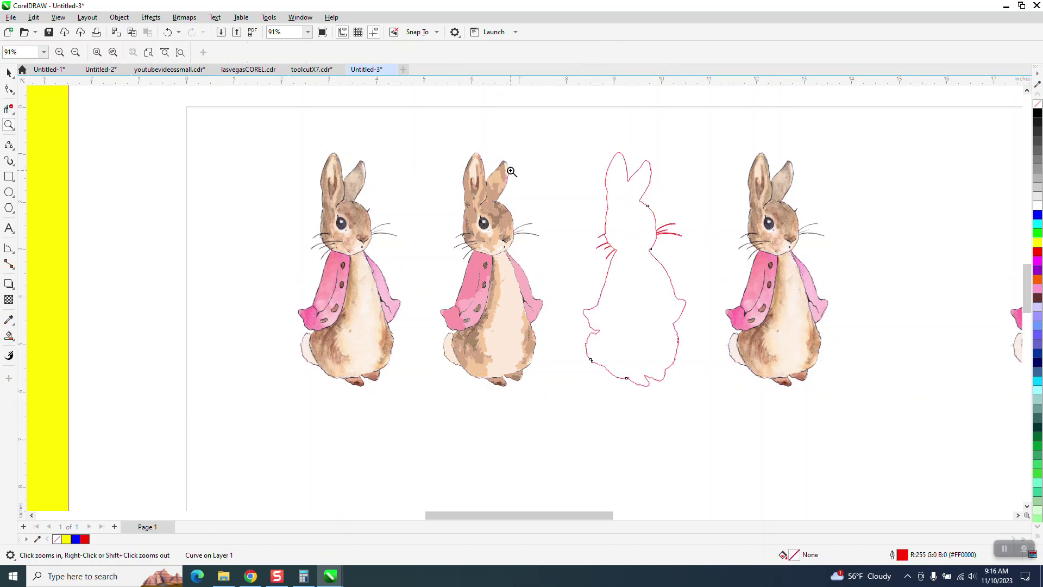
pyautogui.moveTo(642, 203); pyautogui.dragTo(702, 247)
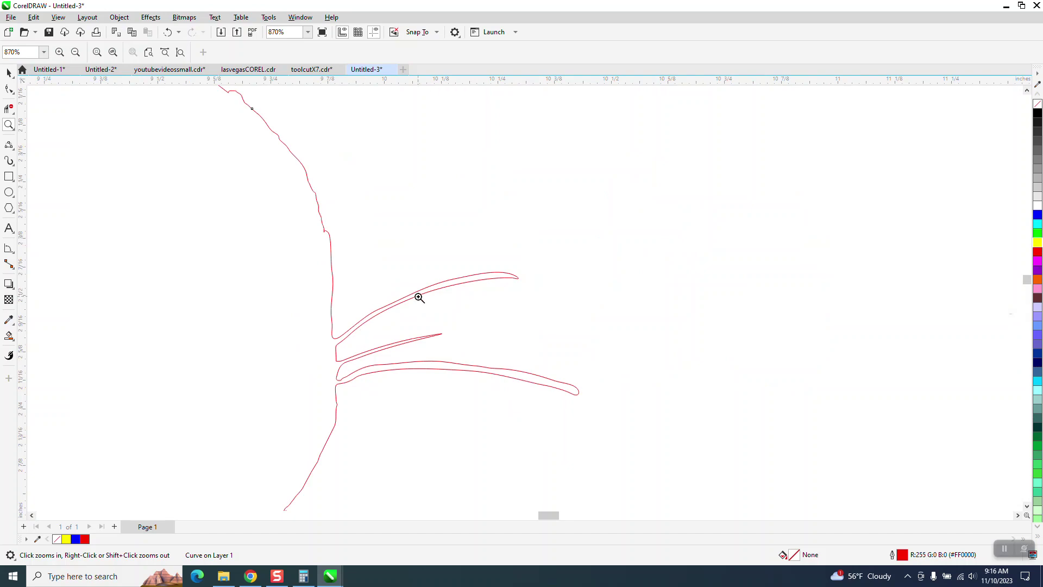
pyautogui.scroll(-3, 556, 267)
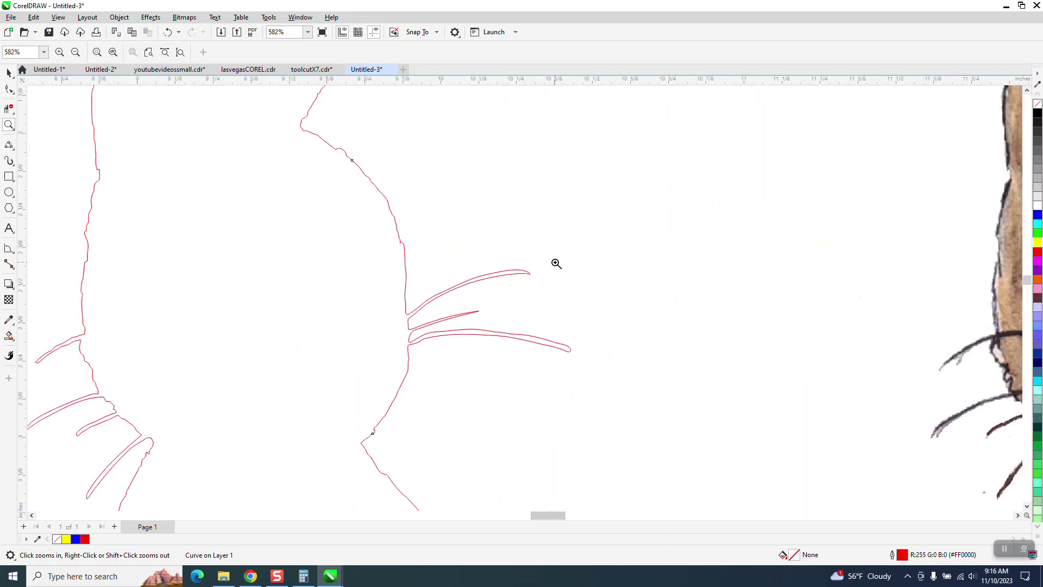
pyautogui.scroll(-1, 495, 280)
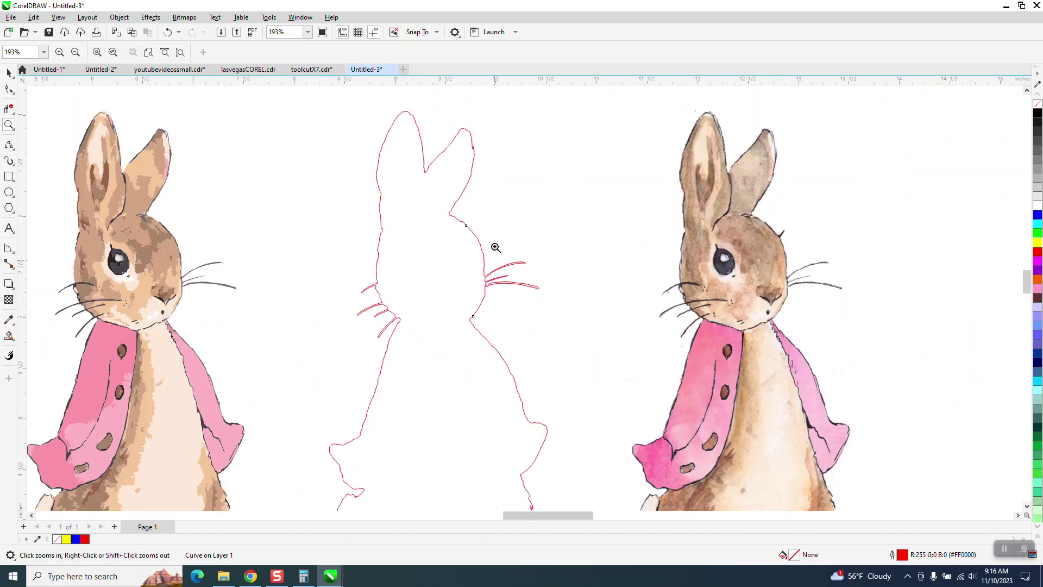
pyautogui.scroll(6, 483, 162)
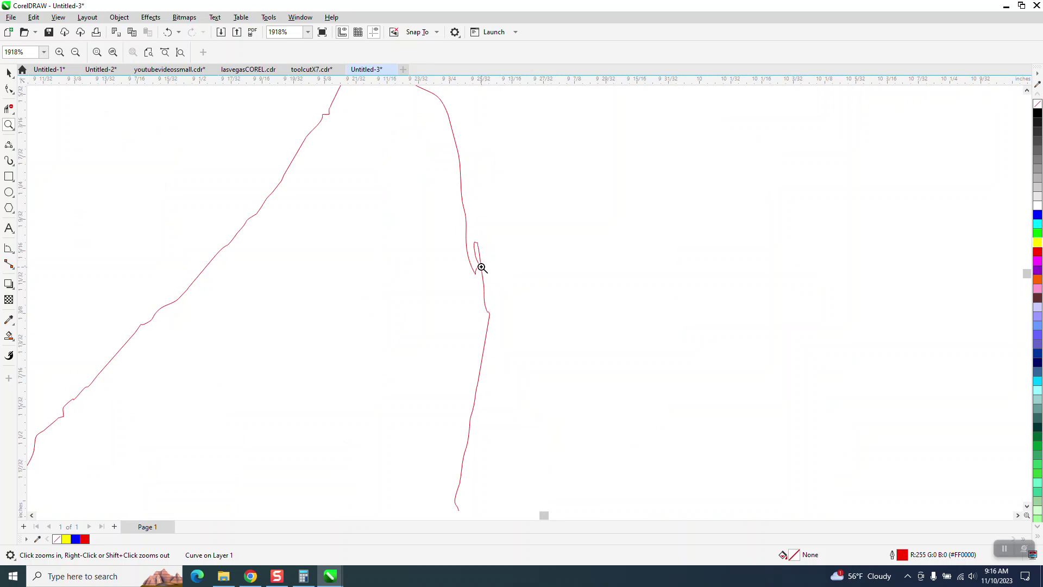
pyautogui.scroll(-3, 474, 250)
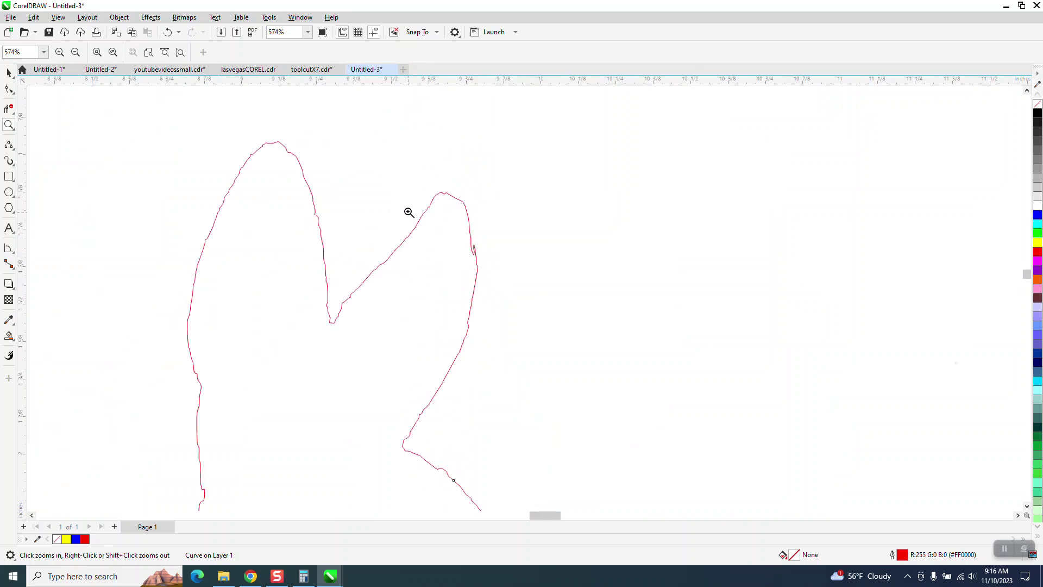
pyautogui.scroll(-1, 418, 205)
pyautogui.scroll(-1, 428, 199)
# Smooth the red outline along the ears and head using the Smooth tool with a 0.5 inch nib
pyautogui.click(13, 95)
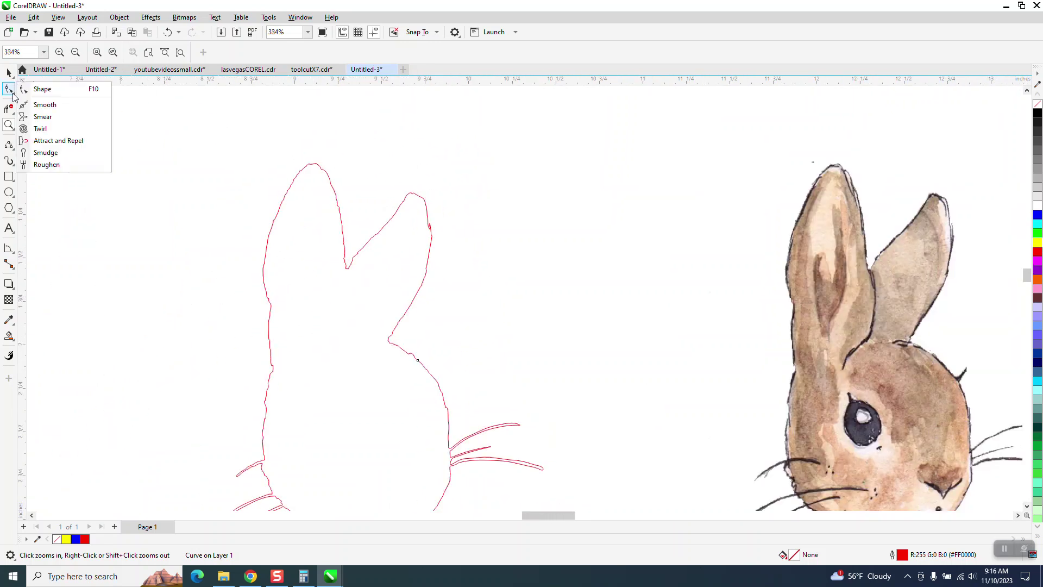
pyautogui.click(43, 104)
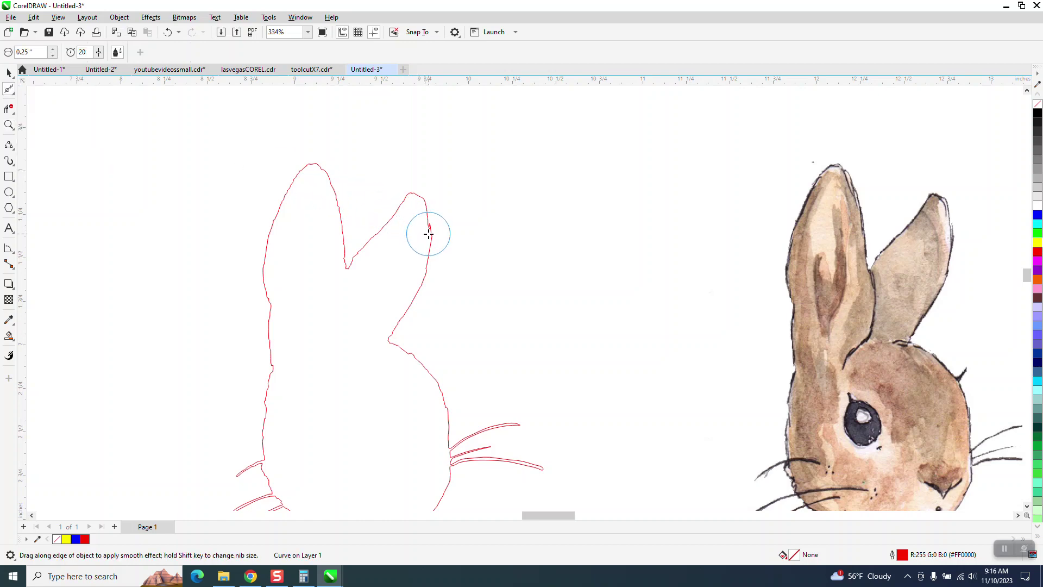
pyautogui.moveTo(433, 236)
pyautogui.mouseDown()
pyautogui.moveTo(426, 217)
pyautogui.moveTo(430, 235)
pyautogui.mouseUp()
pyautogui.write('0.5')
pyautogui.press('Return')
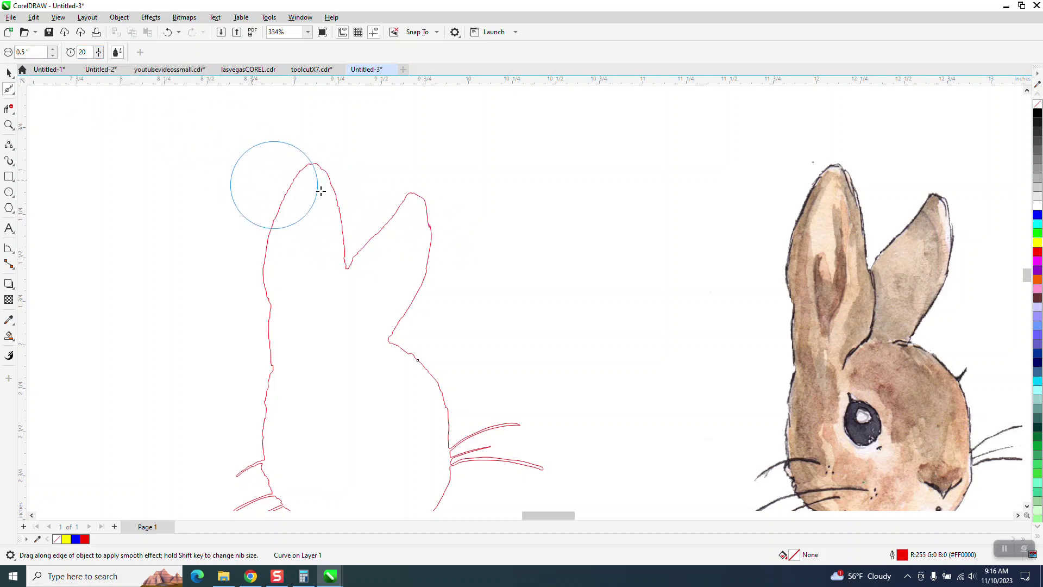
pyautogui.moveTo(435, 231)
pyautogui.mouseDown()
pyautogui.moveTo(433, 239)
pyautogui.moveTo(424, 217)
pyautogui.moveTo(433, 226)
pyautogui.moveTo(378, 223)
pyautogui.moveTo(333, 243)
pyautogui.moveTo(305, 172)
pyautogui.moveTo(266, 214)
pyautogui.moveTo(281, 198)
pyautogui.moveTo(310, 207)
pyautogui.moveTo(303, 161)
pyautogui.mouseUp()
pyautogui.scroll(-2, 287, 228)
pyautogui.moveTo(279, 221)
pyautogui.mouseDown()
pyautogui.moveTo(277, 284)
pyautogui.moveTo(366, 266)
pyautogui.moveTo(360, 252)
pyautogui.moveTo(366, 344)
pyautogui.moveTo(408, 419)
pyautogui.moveTo(378, 341)
pyautogui.mouseUp()
# Smooth the jagged edges of the red outline's lower body, tail, feet and sleeves with the 0.5 inch Smooth nib
pyautogui.scroll(-1, 378, 341)
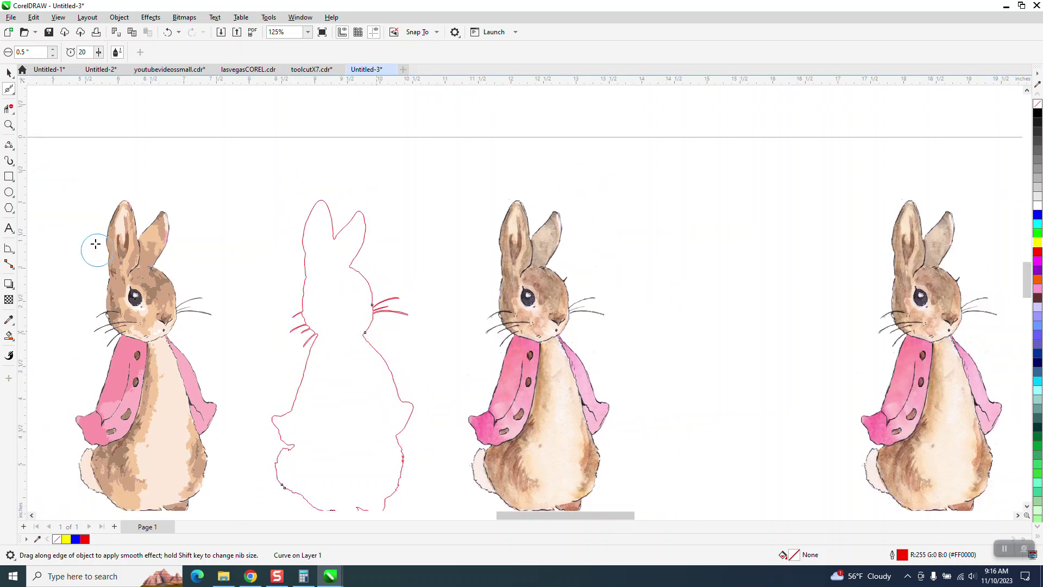
pyautogui.click(9, 126)
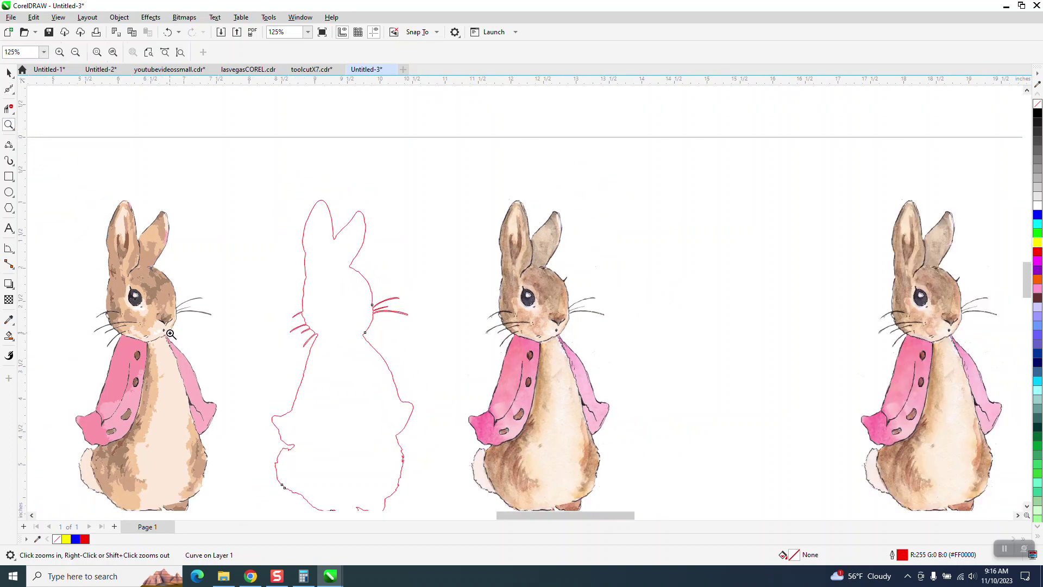
pyautogui.moveTo(451, 511); pyautogui.dragTo(452, 512)
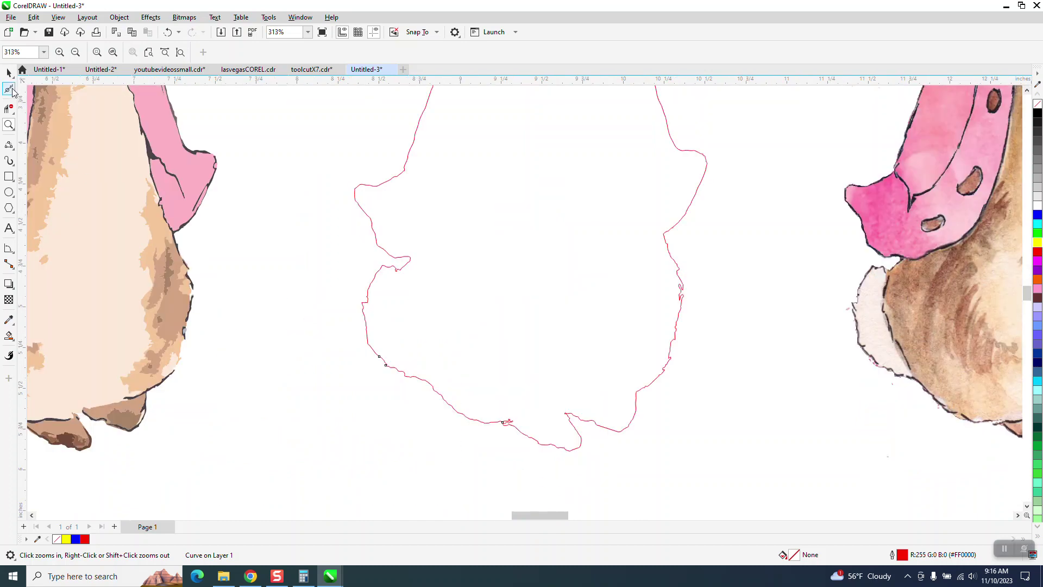
pyautogui.click(13, 94)
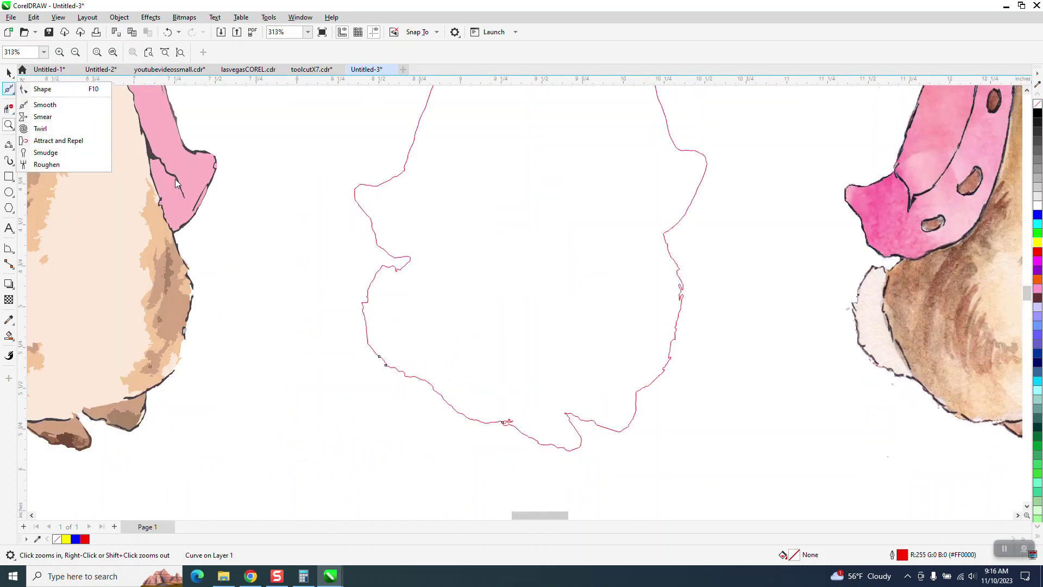
pyautogui.click(37, 105)
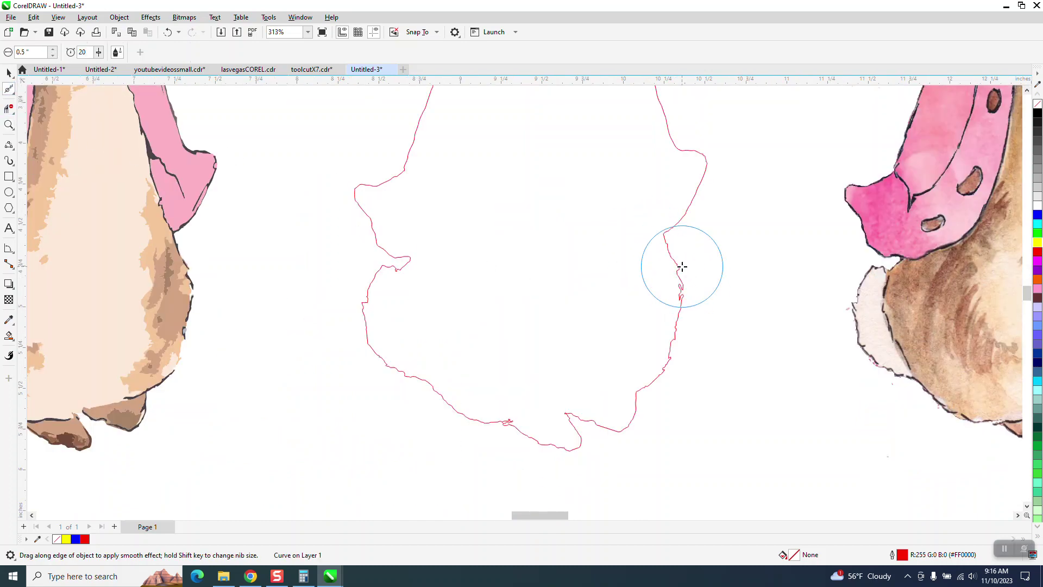
pyautogui.moveTo(680, 303)
pyautogui.mouseDown()
pyautogui.moveTo(678, 275)
pyautogui.moveTo(673, 366)
pyautogui.moveTo(633, 402)
pyautogui.moveTo(626, 429)
pyautogui.moveTo(571, 415)
pyautogui.moveTo(501, 424)
pyautogui.moveTo(518, 427)
pyautogui.moveTo(376, 364)
pyautogui.moveTo(446, 390)
pyautogui.moveTo(389, 365)
pyautogui.moveTo(361, 332)
pyautogui.moveTo(364, 305)
pyautogui.moveTo(401, 266)
pyautogui.moveTo(382, 272)
pyautogui.moveTo(368, 316)
pyautogui.moveTo(389, 366)
pyautogui.moveTo(379, 355)
pyautogui.moveTo(387, 251)
pyautogui.moveTo(356, 206)
pyautogui.mouseUp()
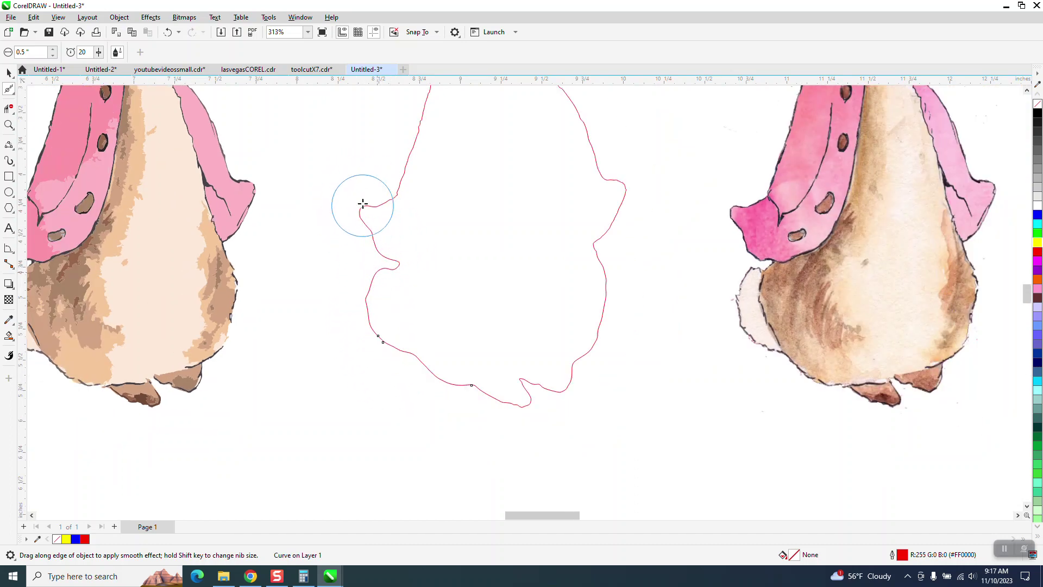
pyautogui.moveTo(362, 203)
pyautogui.mouseDown()
pyautogui.moveTo(414, 184)
pyautogui.moveTo(426, 154)
pyautogui.mouseUp()
pyautogui.scroll(-1, 366, 261)
pyautogui.scroll(-1, 366, 261)
pyautogui.moveTo(366, 261)
pyautogui.mouseDown()
pyautogui.moveTo(396, 163)
pyautogui.moveTo(379, 210)
pyautogui.mouseUp()
pyautogui.moveTo(506, 188)
pyautogui.mouseDown()
pyautogui.moveTo(509, 226)
pyautogui.moveTo(476, 288)
pyautogui.moveTo(482, 346)
pyautogui.moveTo(402, 334)
pyautogui.moveTo(367, 284)
pyautogui.mouseUp()
# Create a blue silhouette without an outline from the red contour using Smart Fill, and place it over the neighbouring rabbit bitmap
pyautogui.click(10, 73)
pyautogui.scroll(-1, 292, 349)
pyautogui.scroll(-1, 293, 355)
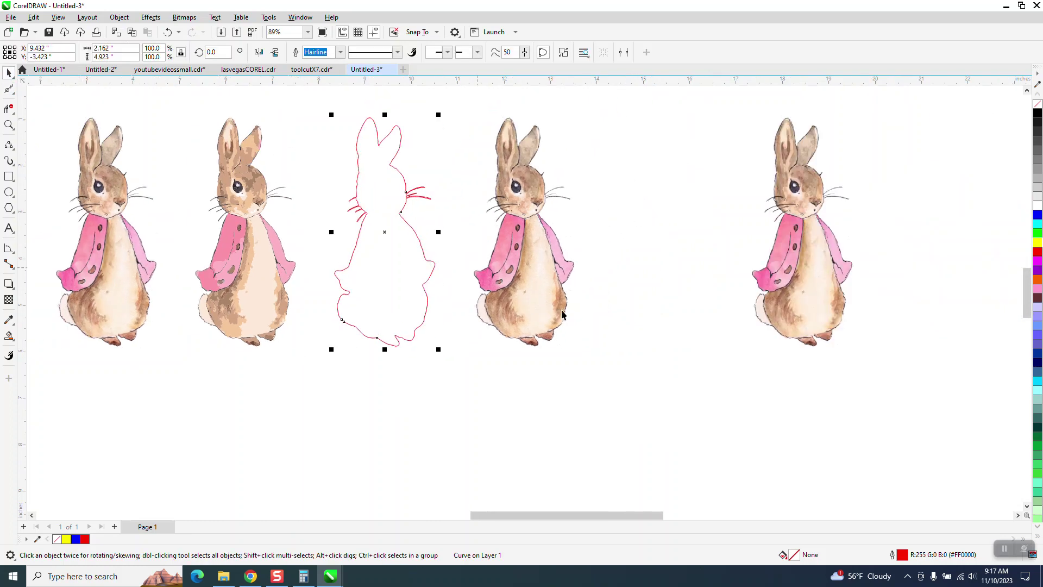
pyautogui.click(13, 339)
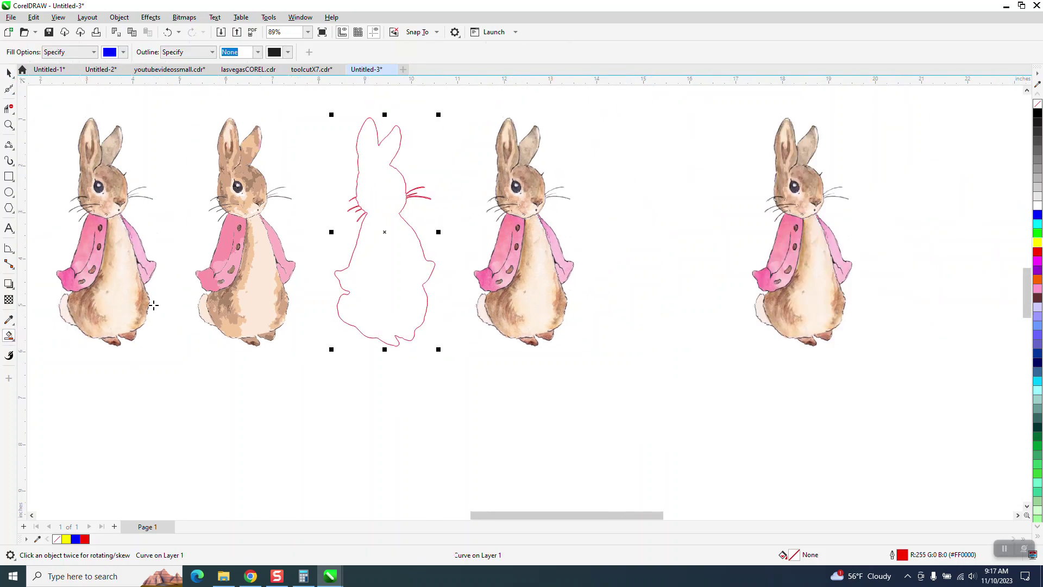
pyautogui.click(369, 277)
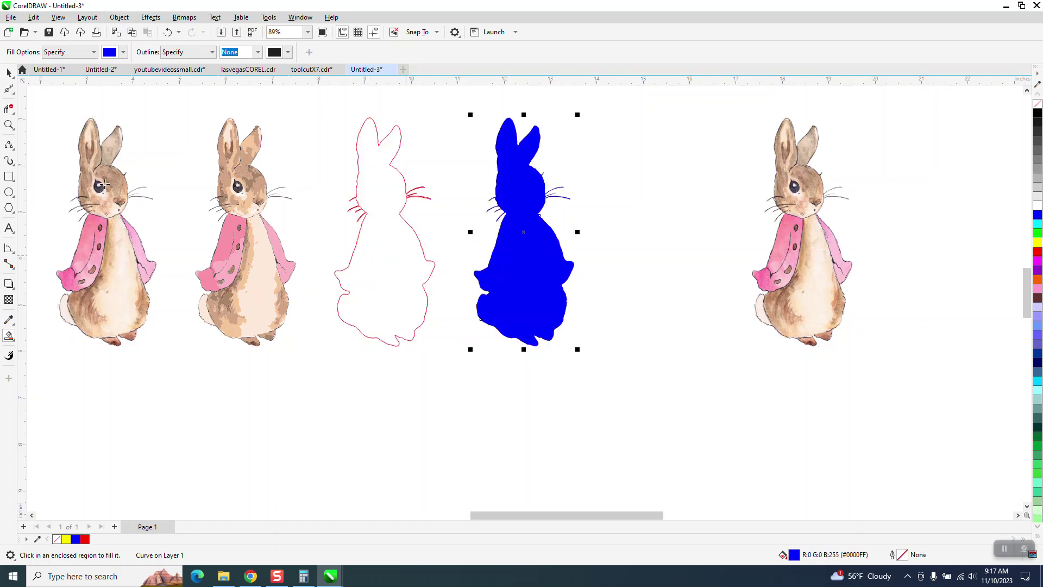
# Intersect the blue silhouette with the rabbit bitmap beneath it and move the resulting cropped bitmap 6 inches down
pyautogui.click(8, 74)
pyautogui.moveTo(446, 97); pyautogui.dragTo(683, 420)
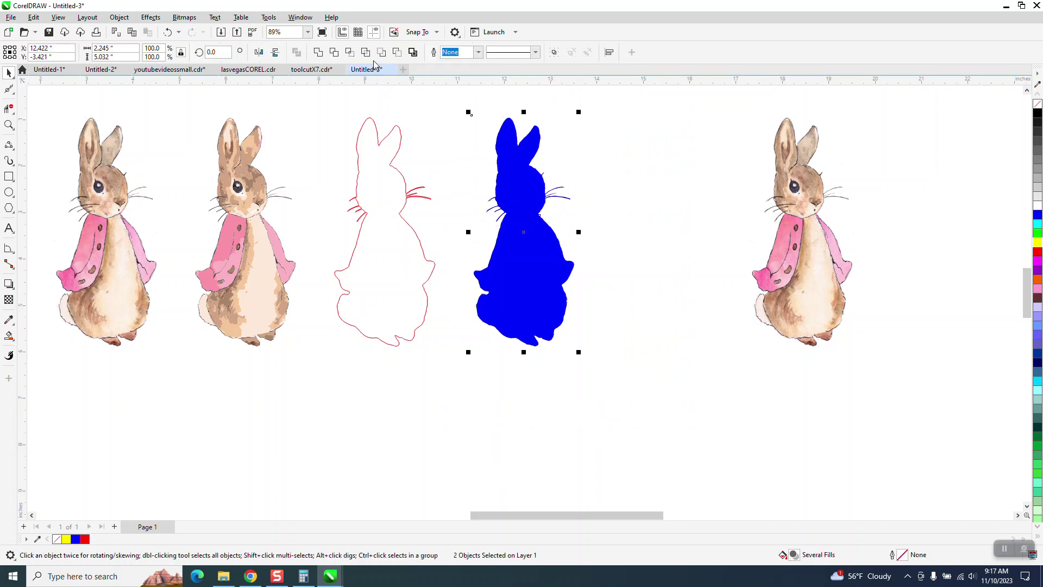
pyautogui.click(350, 53)
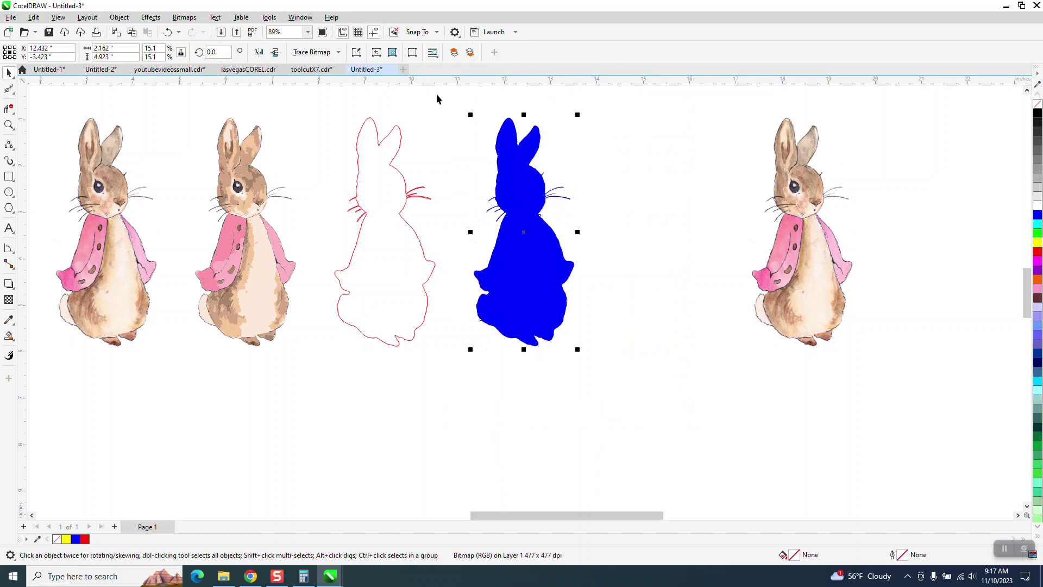
pyautogui.press('Down')
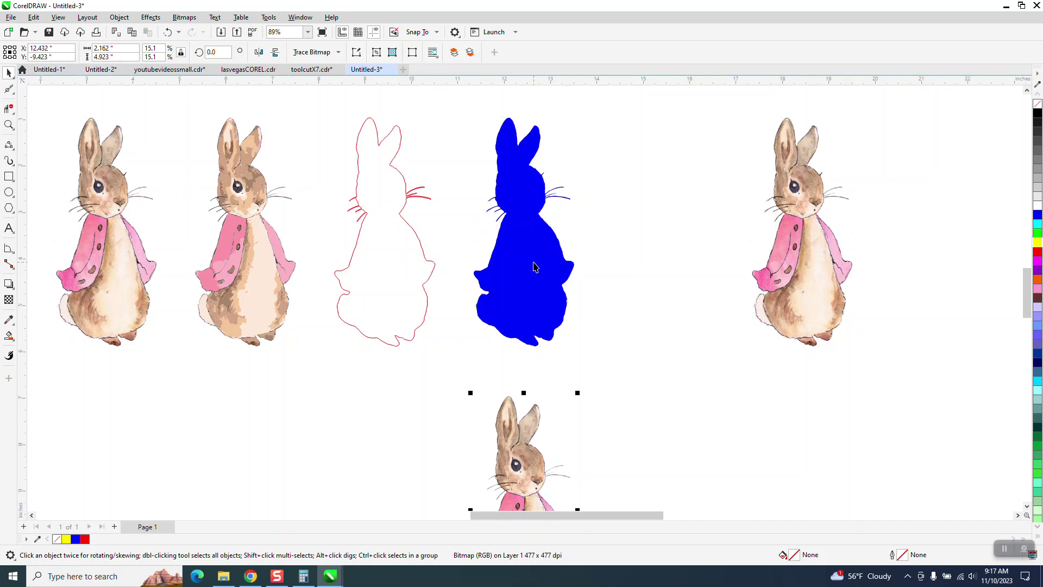
# Compare the ear edges of the cropped rabbit bitmap with those of the traced vector rabbit
pyautogui.click(8, 124)
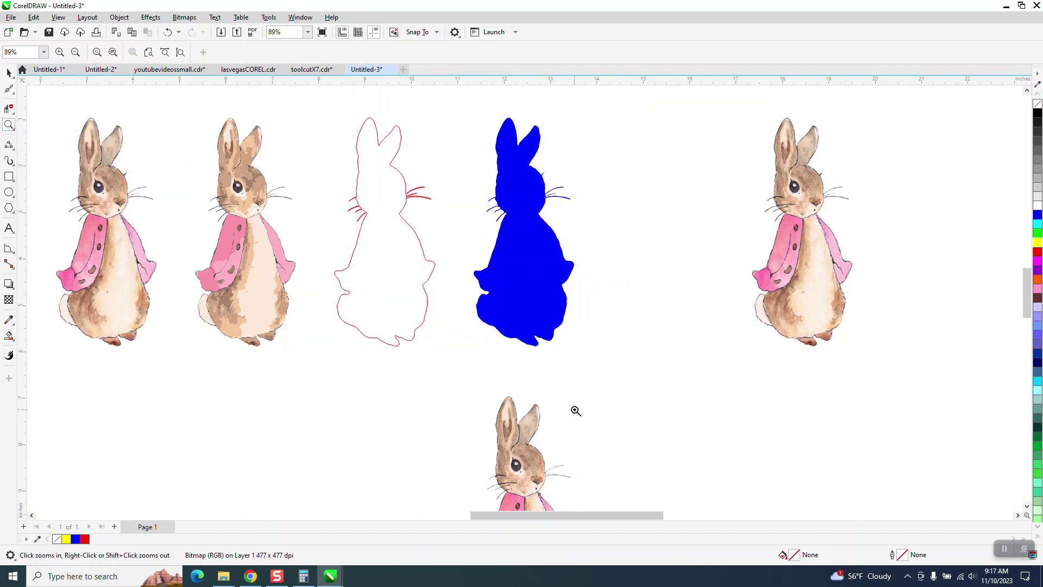
pyautogui.moveTo(577, 436); pyautogui.dragTo(577, 436)
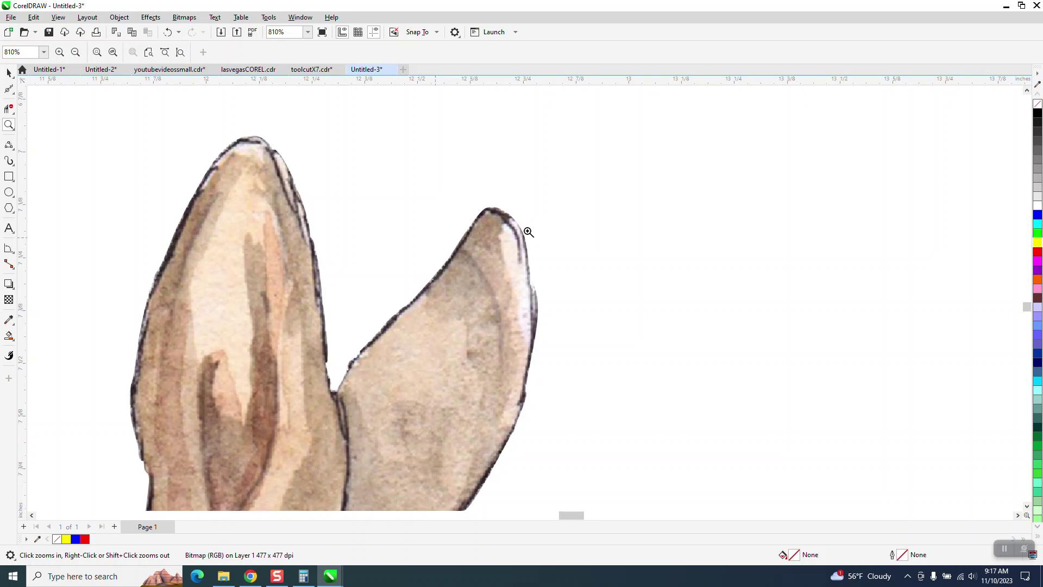
pyautogui.scroll(-5, 528, 232)
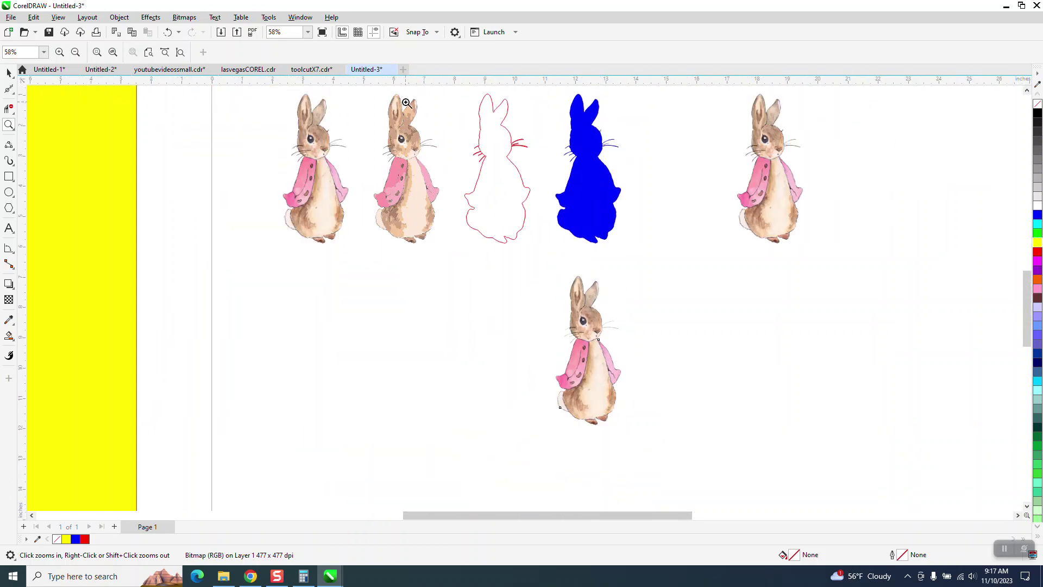
pyautogui.moveTo(407, 103); pyautogui.dragTo(417, 107)
pyautogui.scroll(-3, 426, 139)
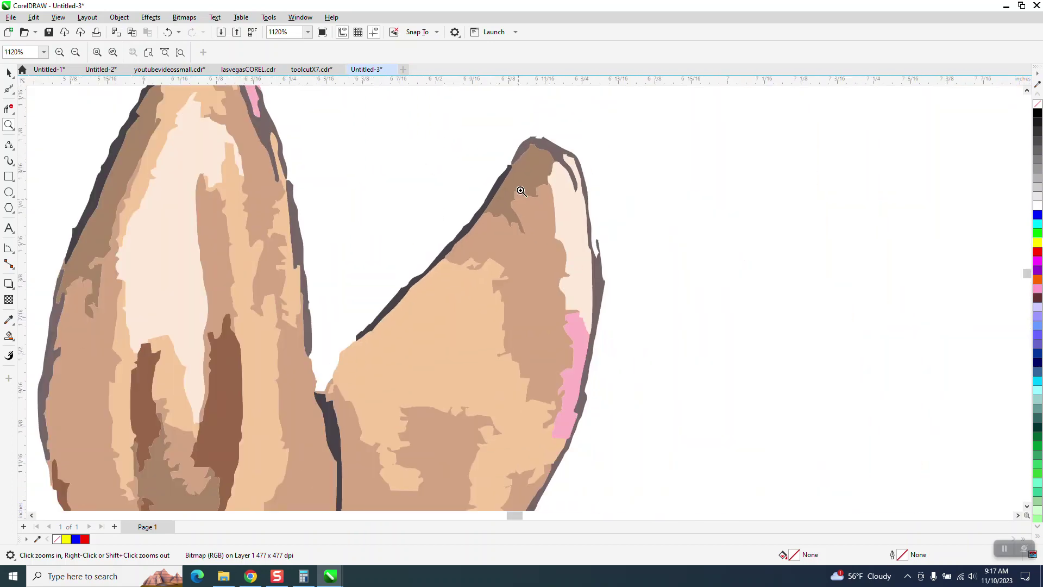
pyautogui.scroll(2, 544, 157)
pyautogui.scroll(-5, 410, 154)
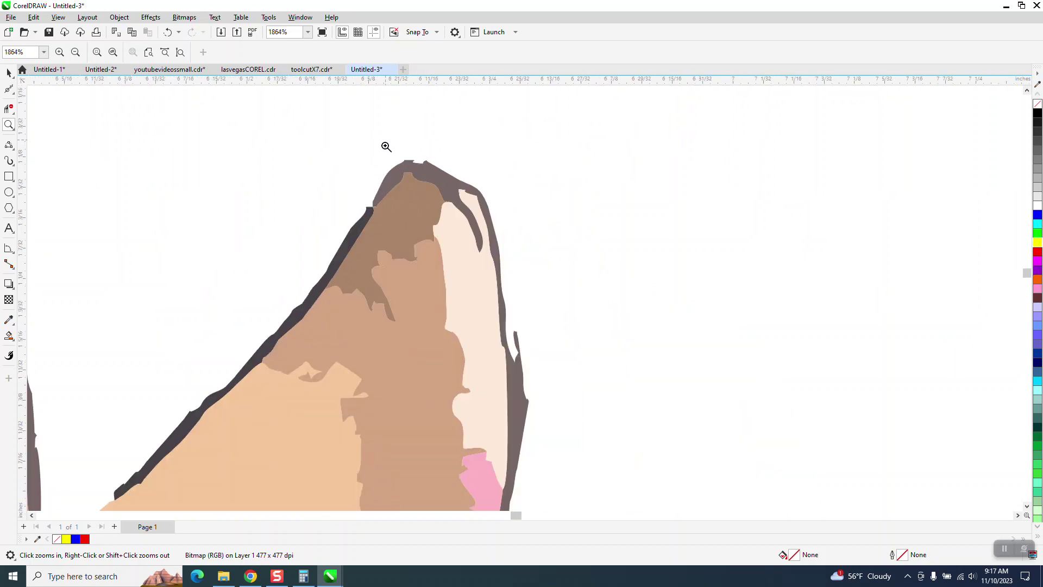
pyautogui.scroll(-12, 391, 155)
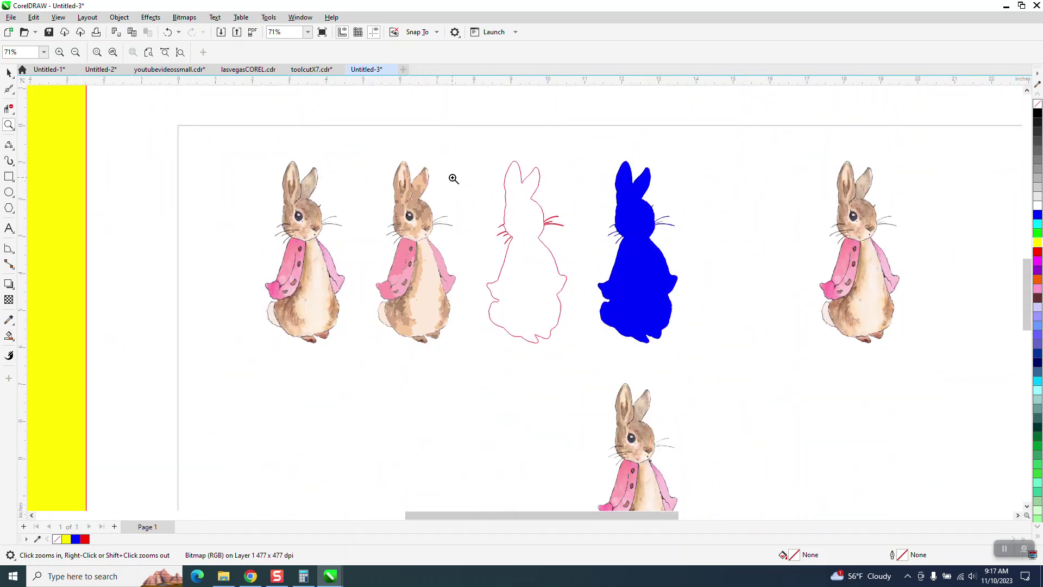
# Remove the blue silhouette's fill, give it a red hairline outline, and move it 3 inches right and 6 inches down
pyautogui.press('space')
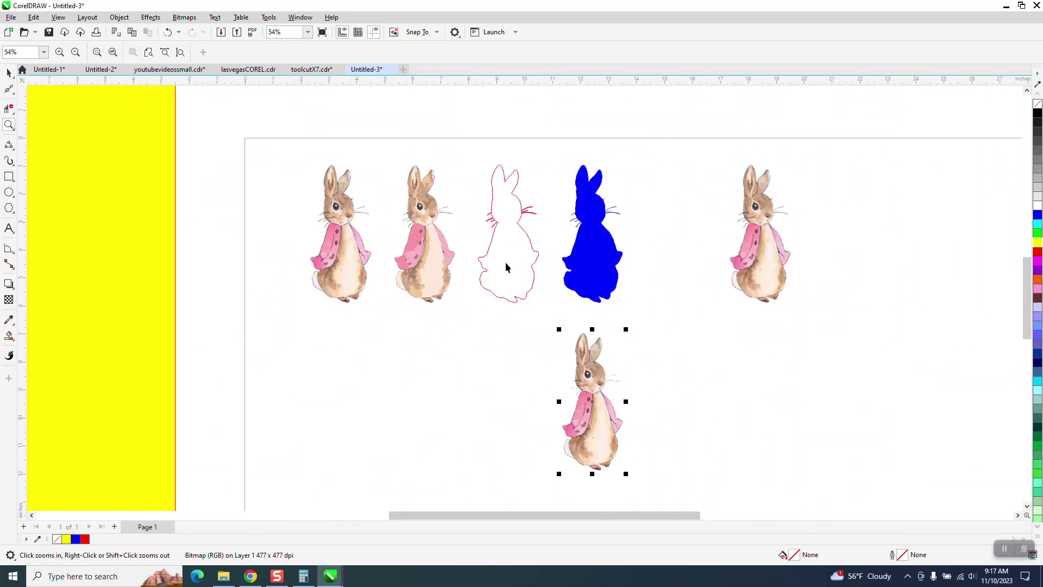
pyautogui.press('space')
pyautogui.click(597, 266)
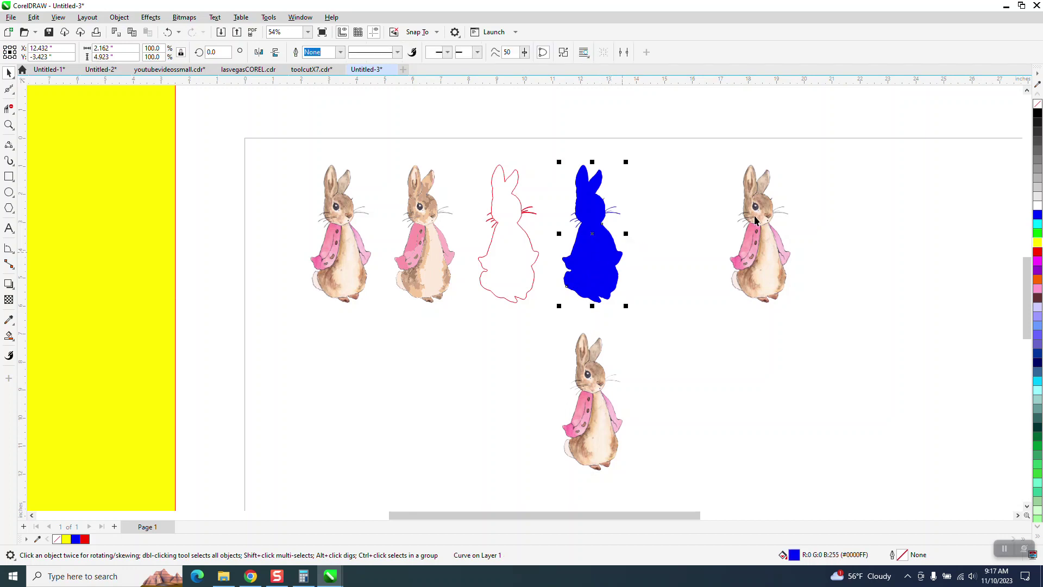
pyautogui.click(1037, 107)
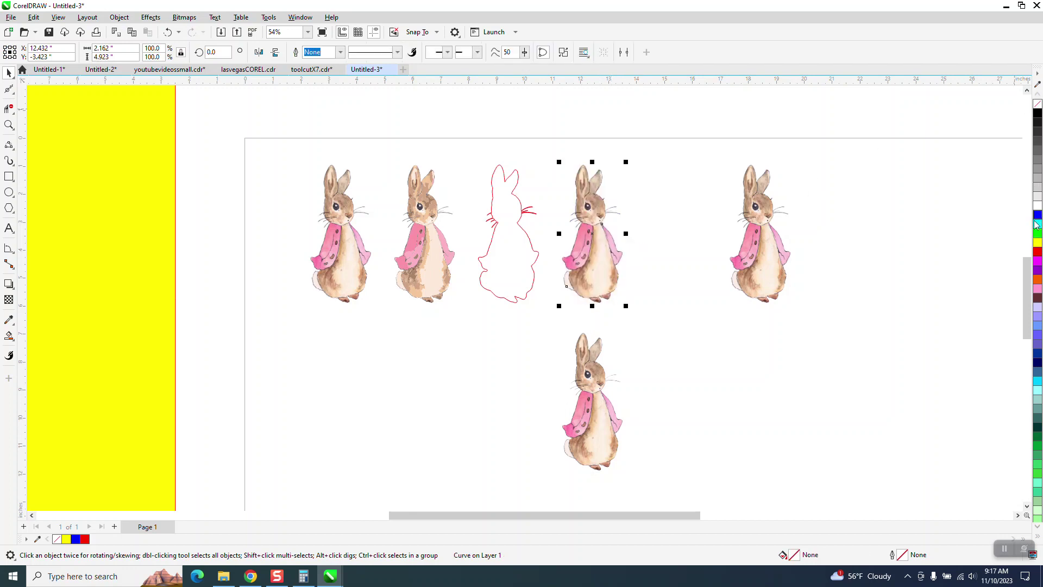
pyautogui.press('Right')
pyautogui.rightClick(1038, 252)
pyautogui.press('Down')
pyautogui.press('Down')
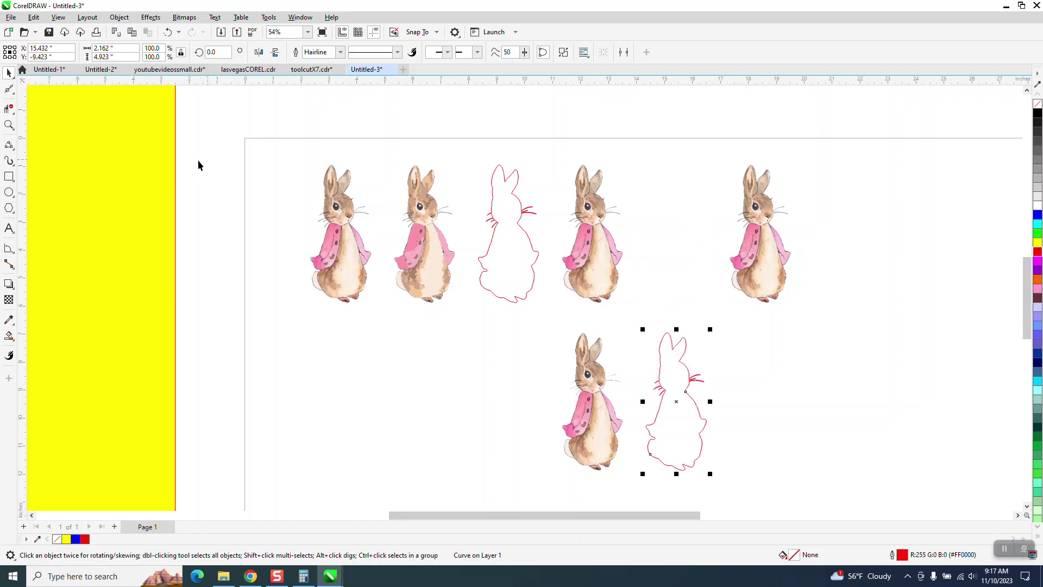
# Examine the moved red outline up close around the ears, head and whiskers
pyautogui.click(8, 126)
pyautogui.moveTo(636, 364); pyautogui.dragTo(717, 408)
pyautogui.scroll(-2, 306, 202)
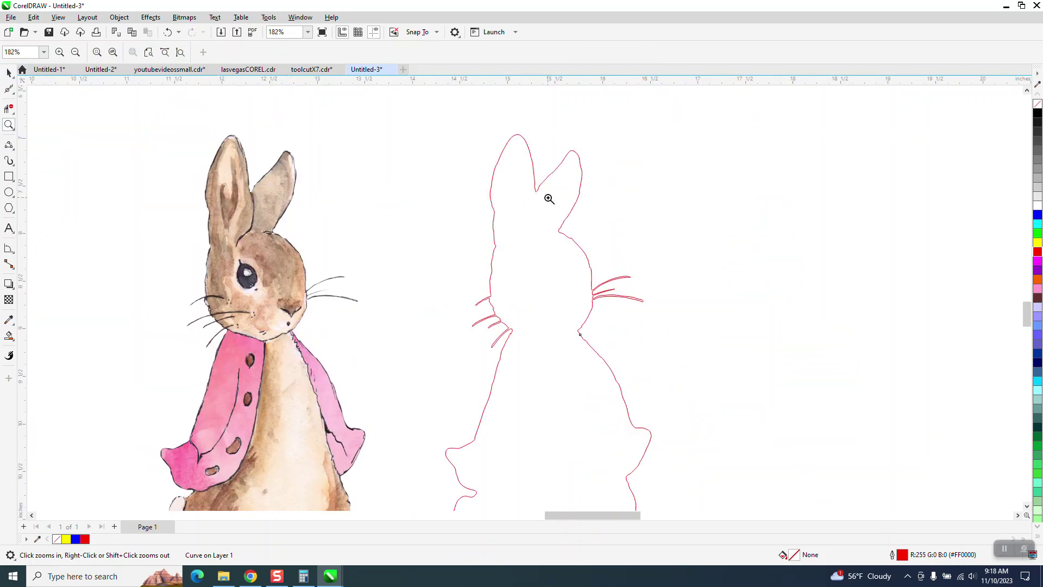
pyautogui.click(9, 72)
pyautogui.click(528, 162)
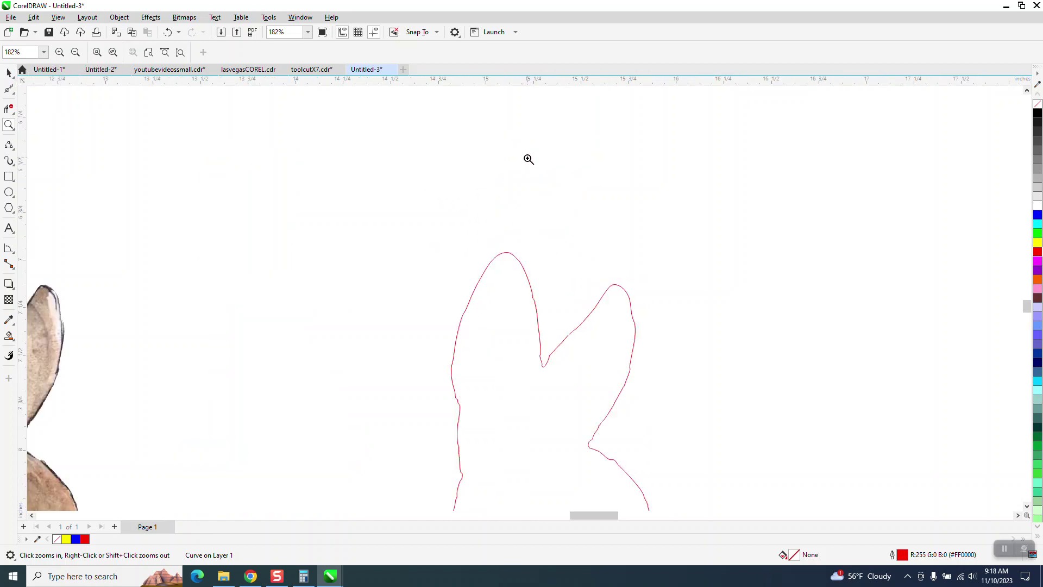
pyautogui.scroll(-2, 377, 156)
pyautogui.rightClick(409, 243)
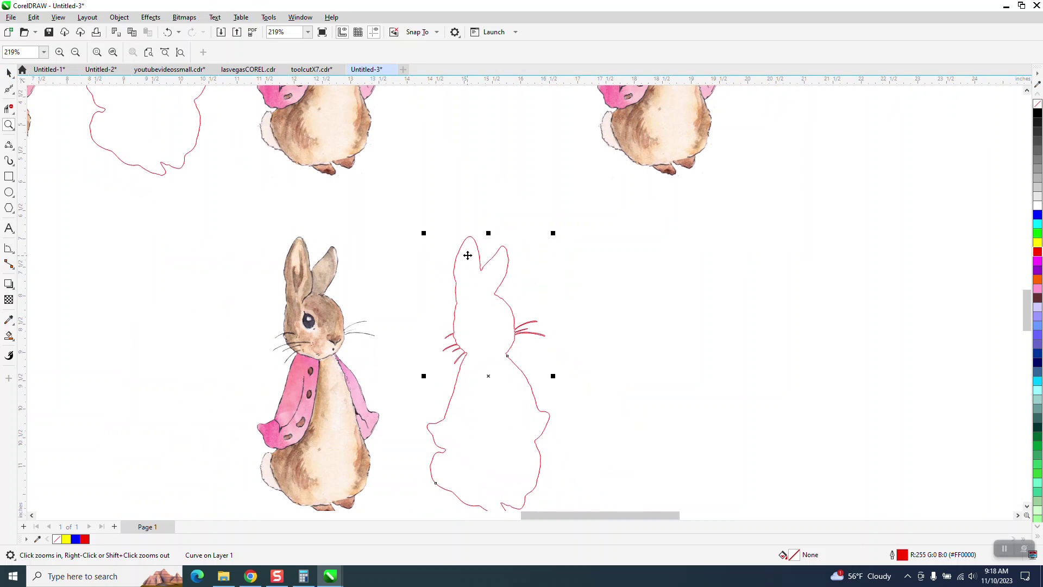
# Try a one-step outside contour with a 0.2 inch offset and round corners on the red outline, and undo it
pyautogui.press('space')
pyautogui.click(151, 17)
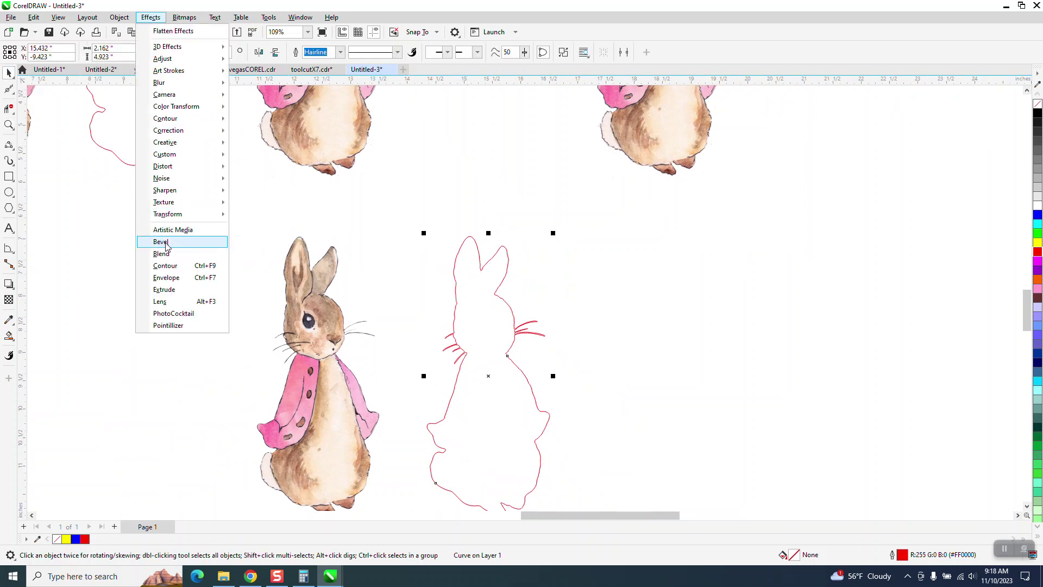
pyautogui.click(171, 267)
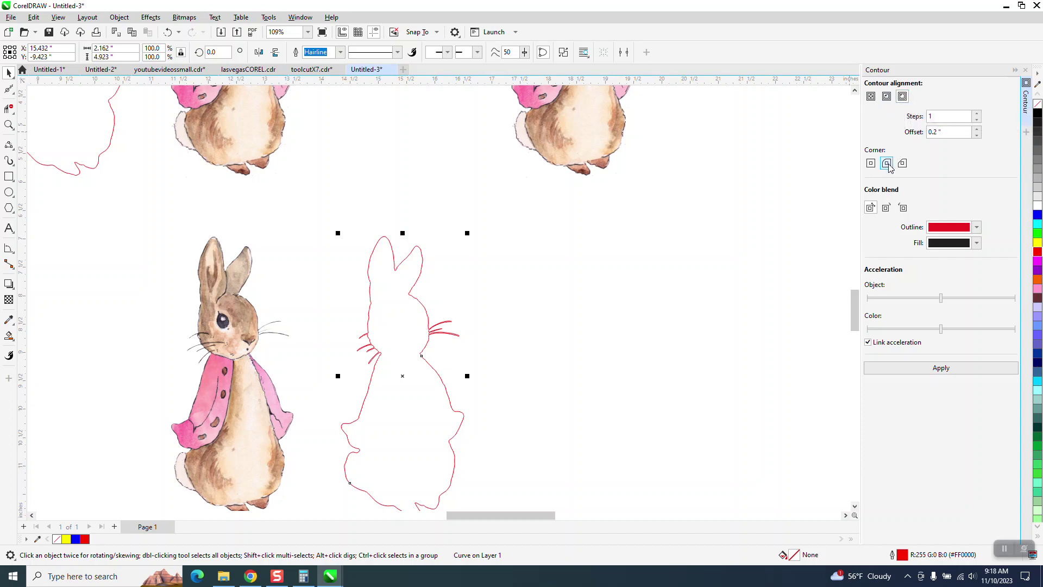
pyautogui.click(951, 371)
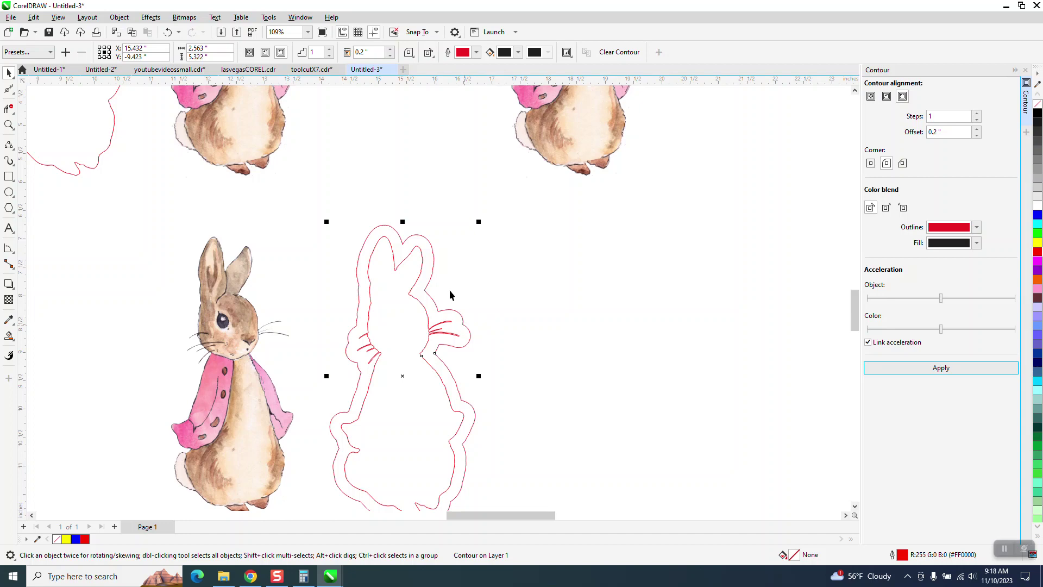
pyautogui.click(171, 35)
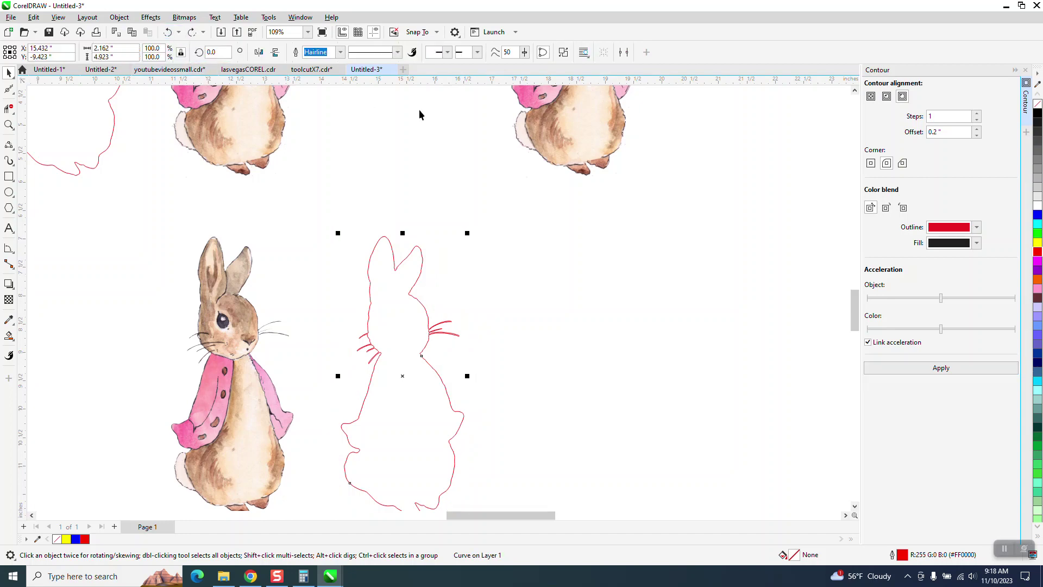
# Apply a one-step outside contour with a 0.1 inch offset to the red outline and break the contour apart
pyautogui.doubleClick(948, 135)
pyautogui.write('.1')
pyautogui.click(940, 370)
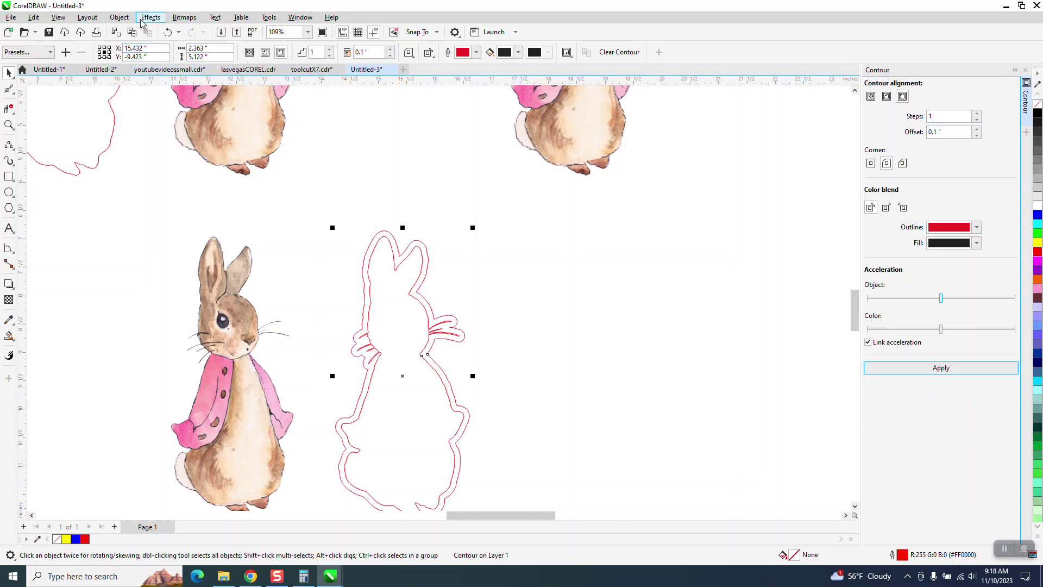
pyautogui.click(119, 18)
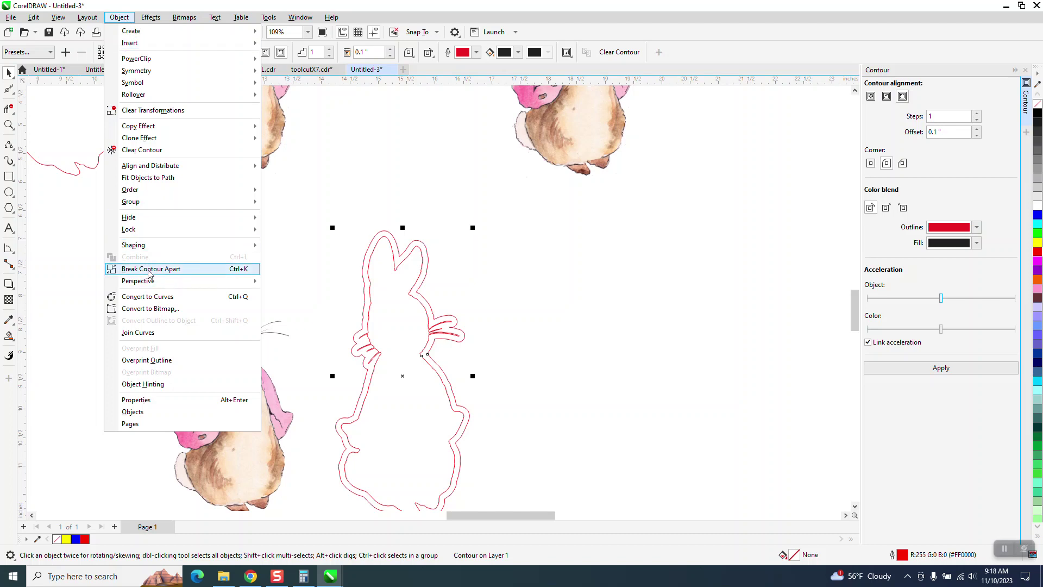
pyautogui.click(151, 269)
# Move the separated 0.1 inch contour onto the cropped rabbit bitmap so it surrounds the rabbit evenly
pyautogui.click(409, 258)
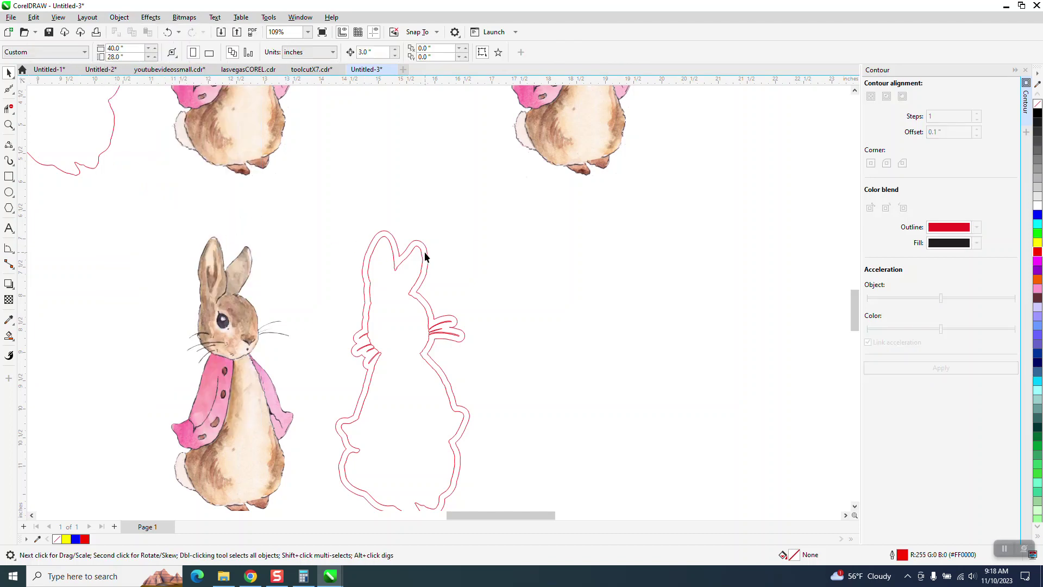
pyautogui.click(425, 257)
pyautogui.moveTo(429, 242); pyautogui.dragTo(257, 239)
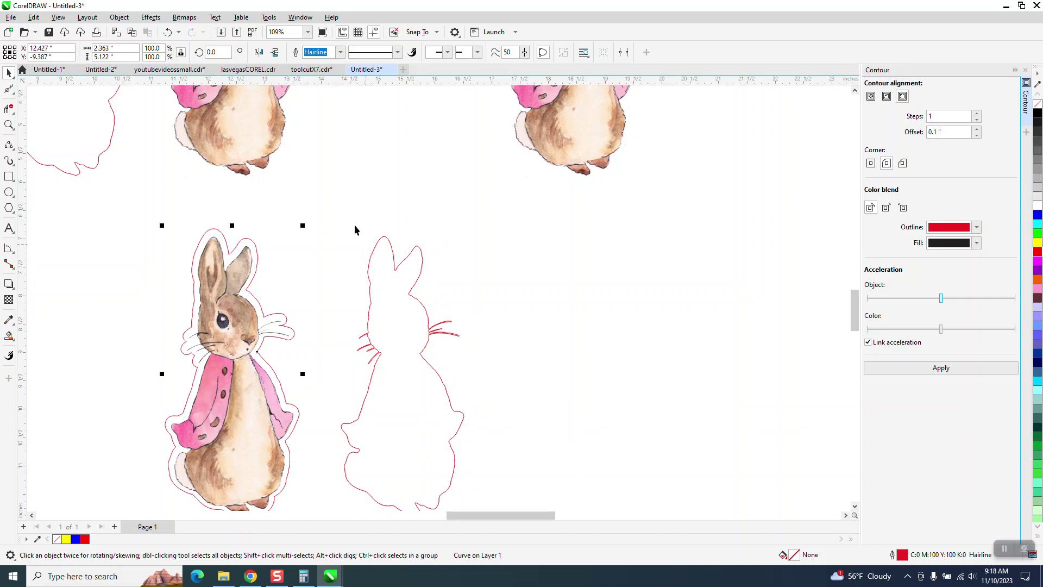
# Apply a one-step outside contour with a 0.01 inch offset to the original red outline and break the contour apart
pyautogui.scroll(-1, 355, 229)
pyautogui.click(405, 283)
pyautogui.click(943, 132)
pyautogui.doubleClick(945, 135)
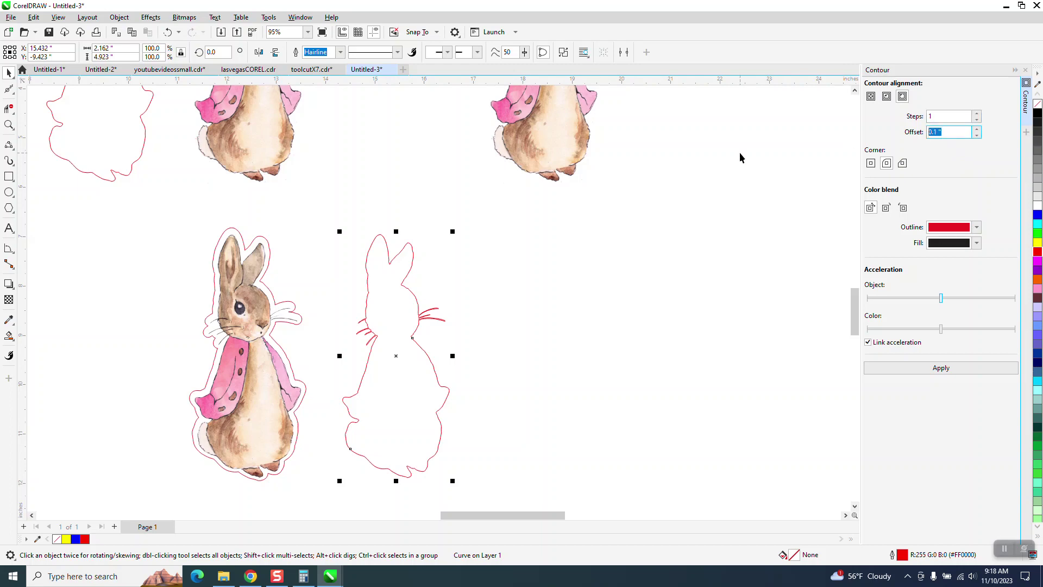
pyautogui.write('.01')
pyautogui.click(953, 368)
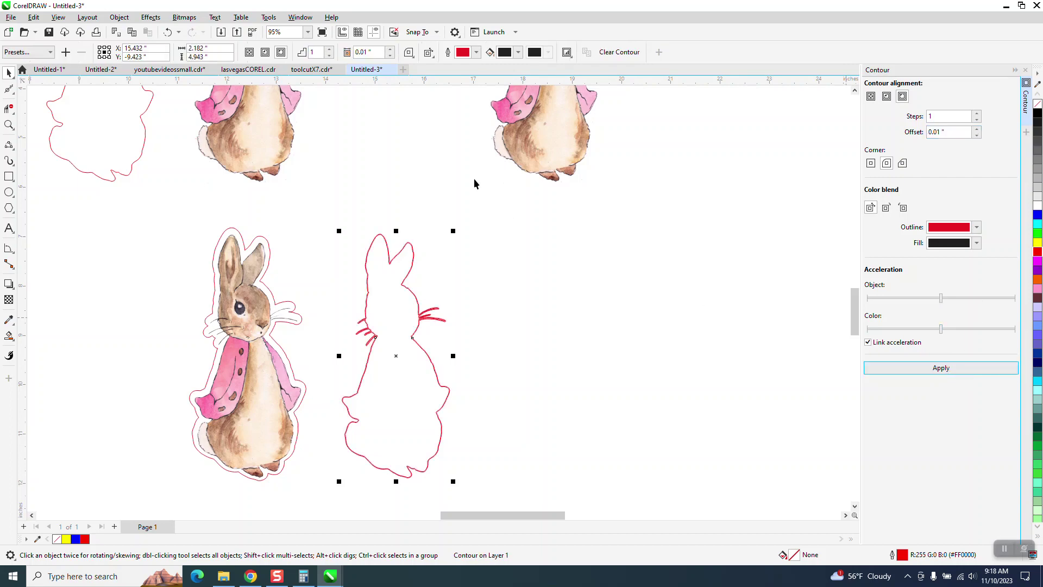
pyautogui.click(120, 17)
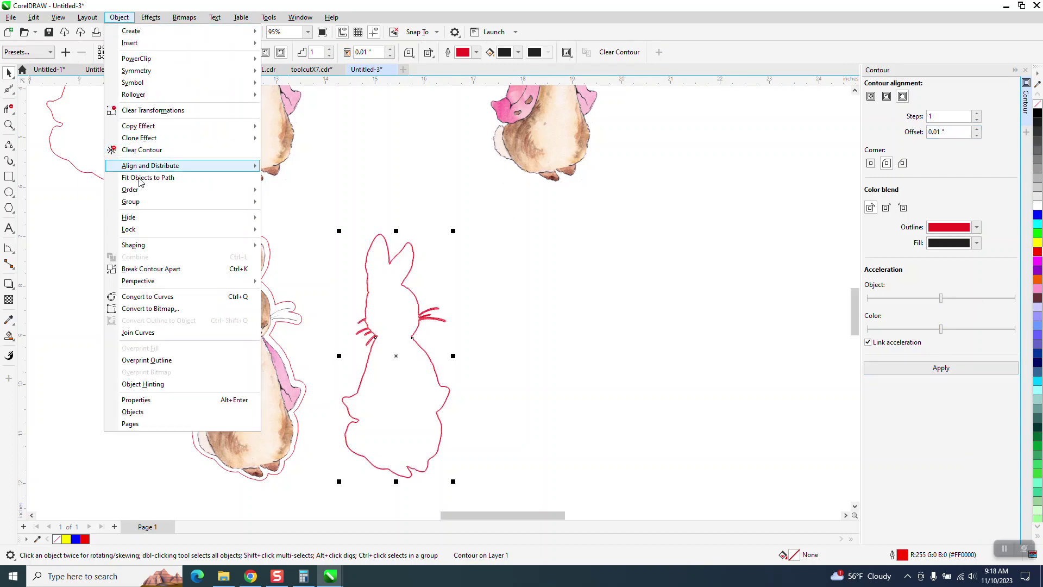
pyautogui.click(165, 268)
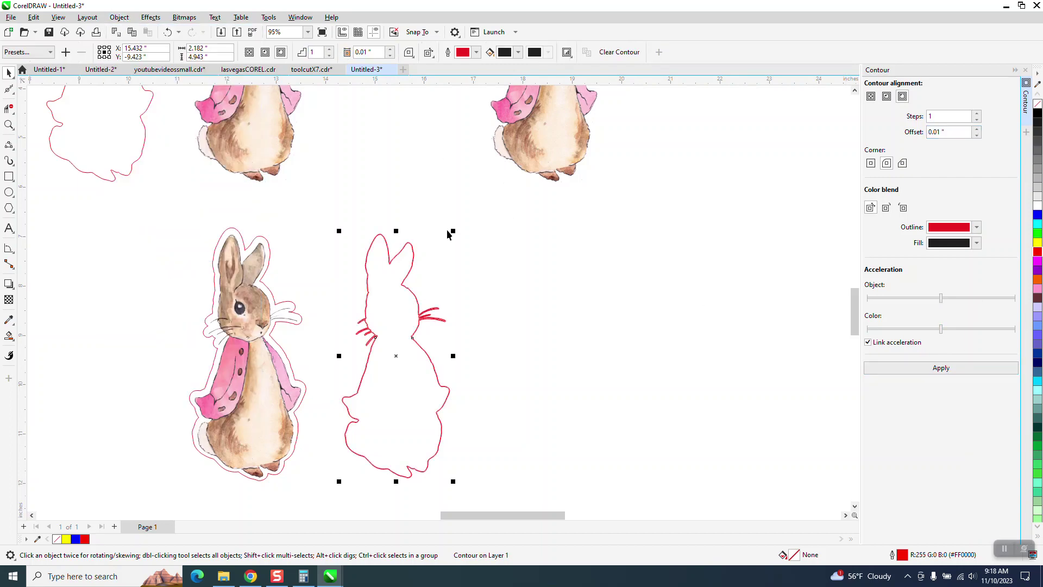
# Move the original red outline 3 inches right and the 0.1 inch contour 3 inches left of the cropped rabbit
pyautogui.click(389, 288)
pyautogui.hotkey('ctrl', 'd')
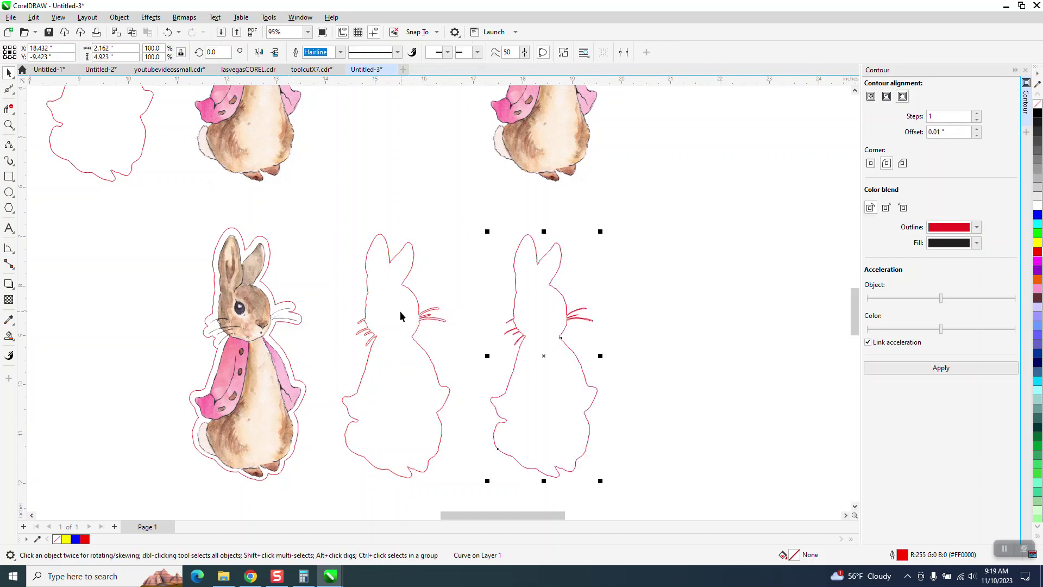
pyautogui.click(291, 308)
pyautogui.moveTo(298, 296); pyautogui.dragTo(151, 296)
# Place the 0.01 inch contour over the cropped rabbit, check its fit around the whiskers and jacket, and move it back 3 inches right
pyautogui.click(384, 288)
pyautogui.hotkey('ctrl', 'r')
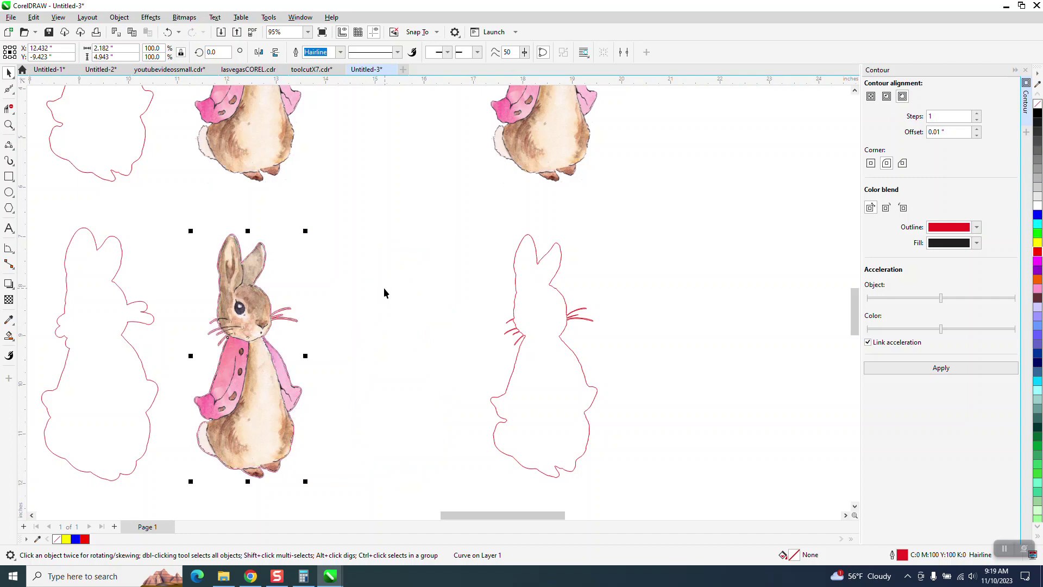
pyautogui.click(9, 125)
pyautogui.moveTo(214, 225); pyautogui.dragTo(340, 336)
pyautogui.moveTo(443, 370); pyautogui.dragTo(608, 496)
pyautogui.scroll(-5, 212, 216)
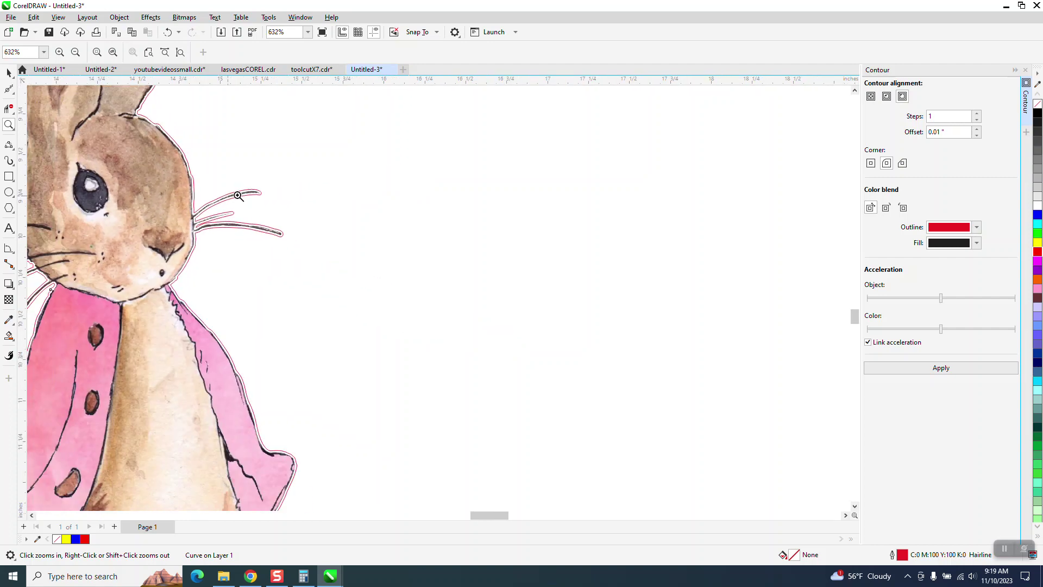
pyautogui.scroll(-3, 226, 180)
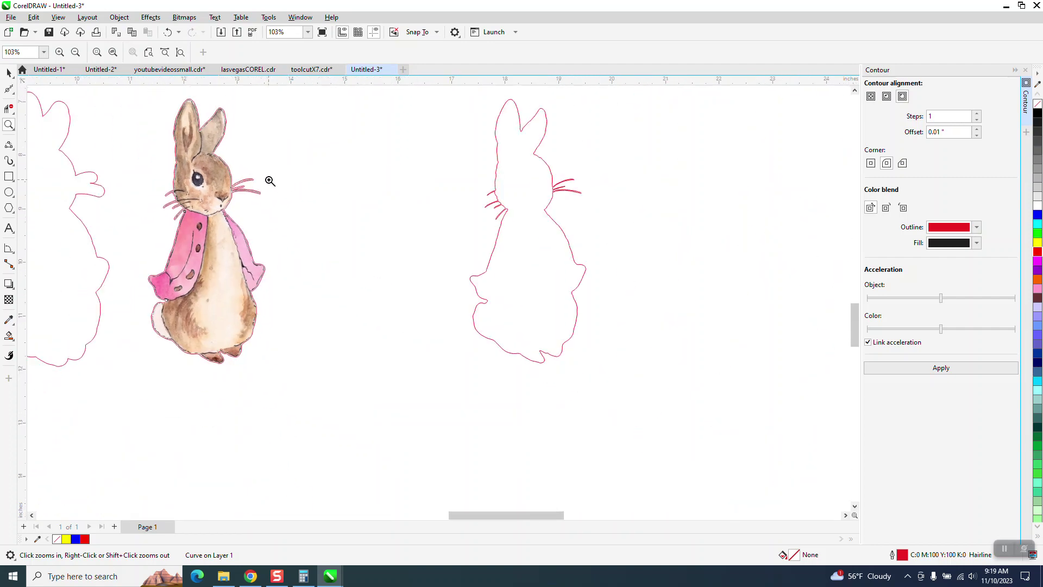
pyautogui.scroll(-1, 277, 178)
pyautogui.click(9, 73)
pyautogui.scroll(-1, 349, 186)
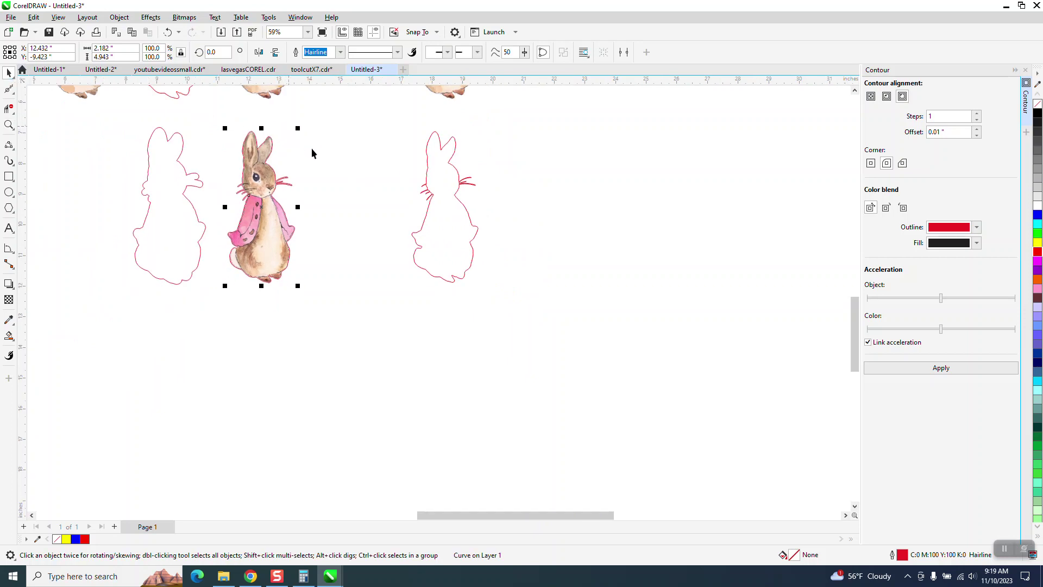
pyautogui.press('Right')
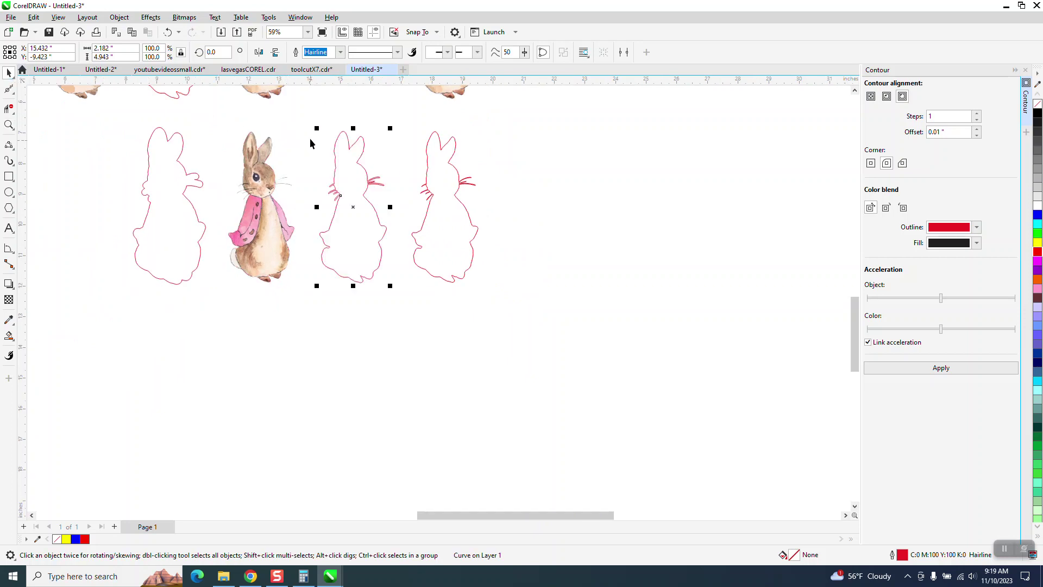
# Fill the 0.1 inch contour with purple, move it 3 inches right onto the cropped rabbit, and order it behind the bitmap
pyautogui.click(175, 209)
pyautogui.click(1037, 269)
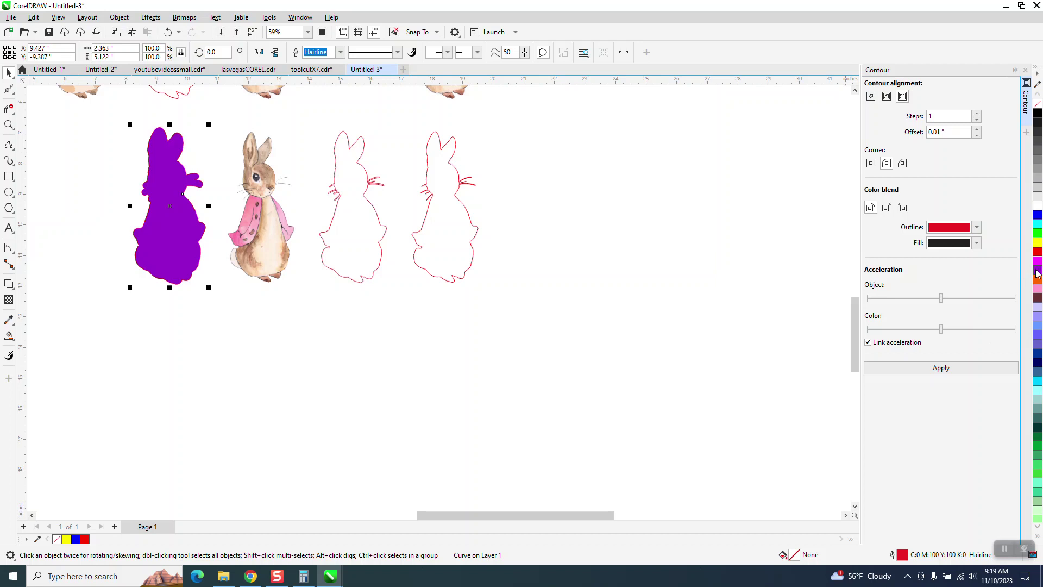
pyautogui.press('Right')
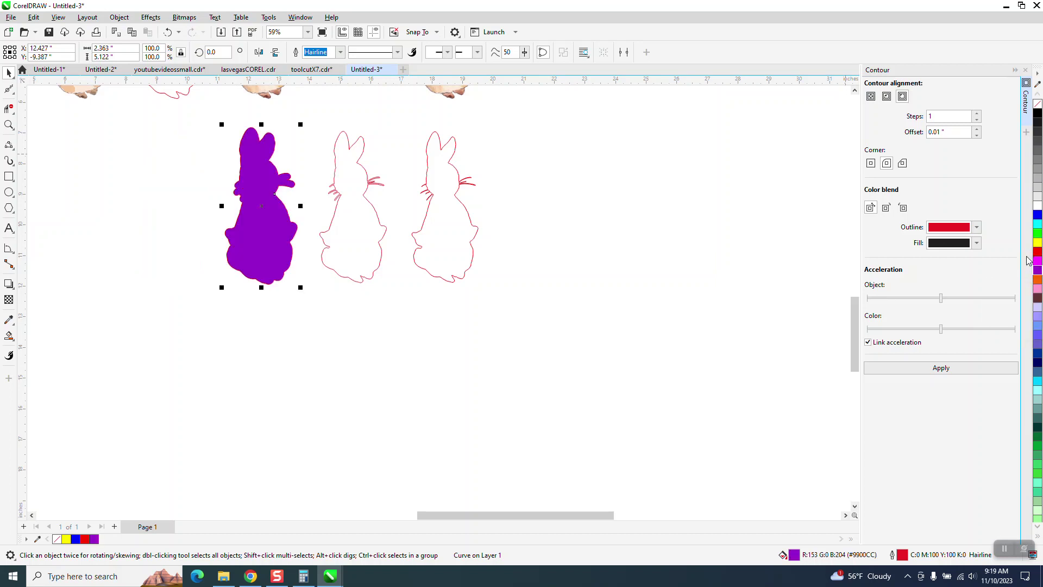
pyautogui.click(119, 17)
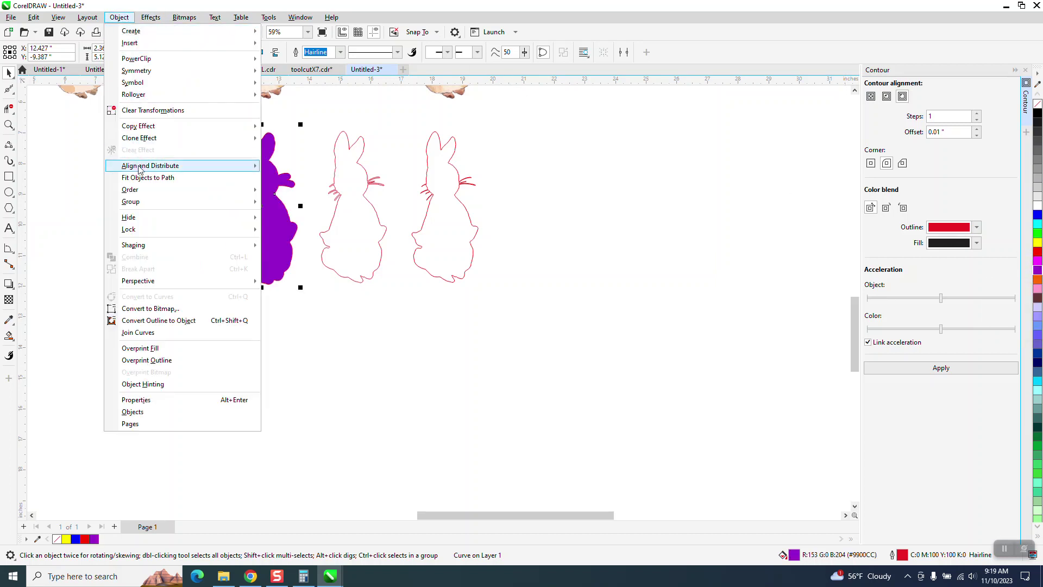
pyautogui.moveTo(146, 192)
pyautogui.click(285, 204)
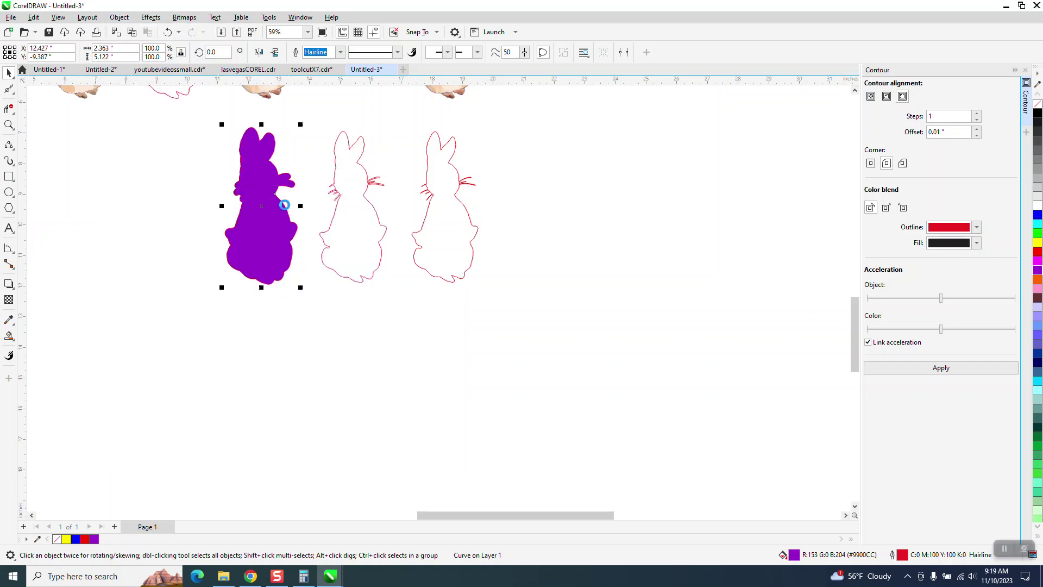
# Examine the purple border around the cropped rabbit, especially at the ears and whiskers
pyautogui.click(8, 125)
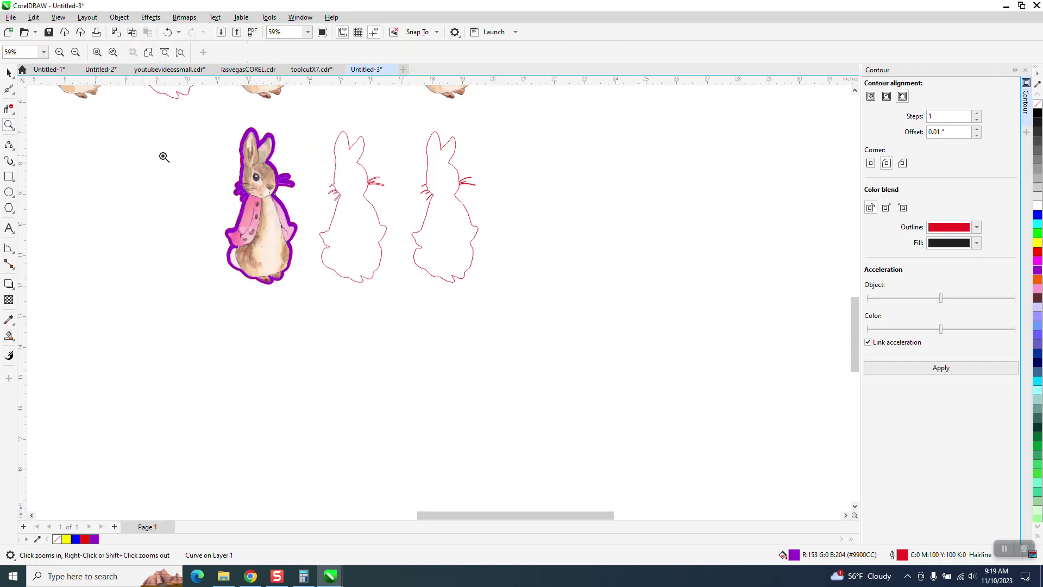
pyautogui.click(363, 240)
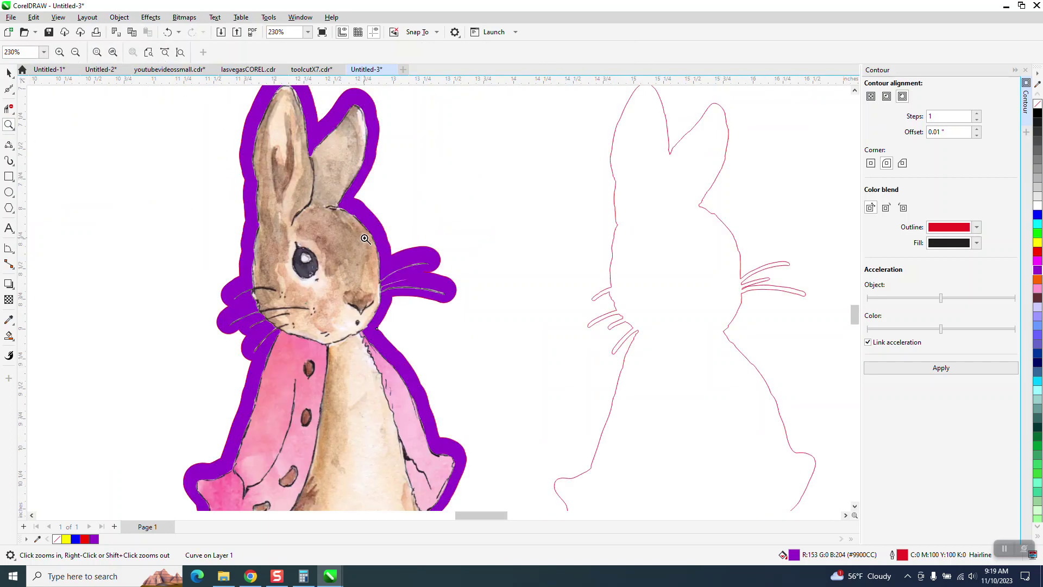
pyautogui.scroll(-1, 364, 234)
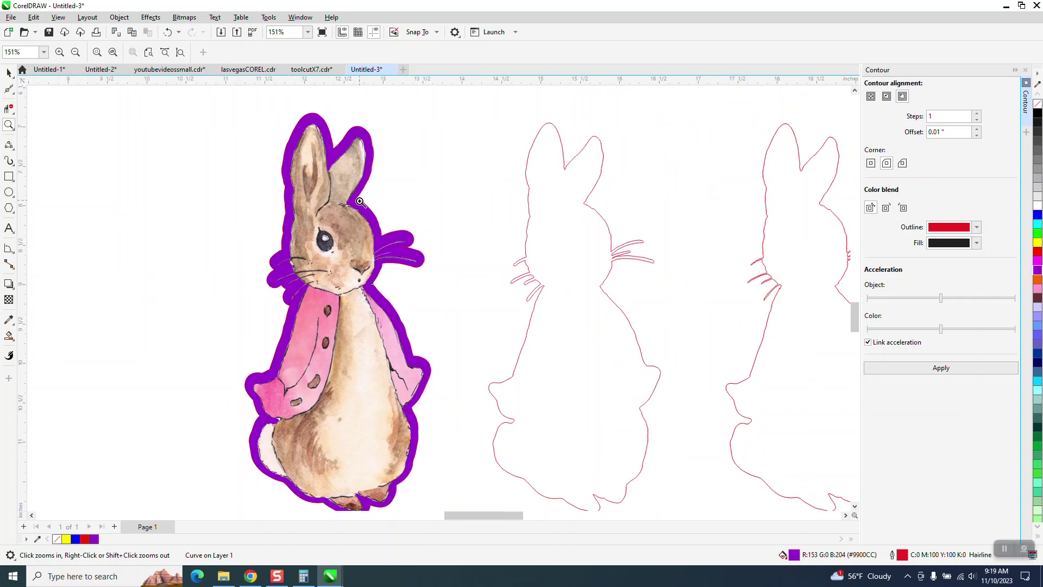
pyautogui.scroll(-4, 360, 202)
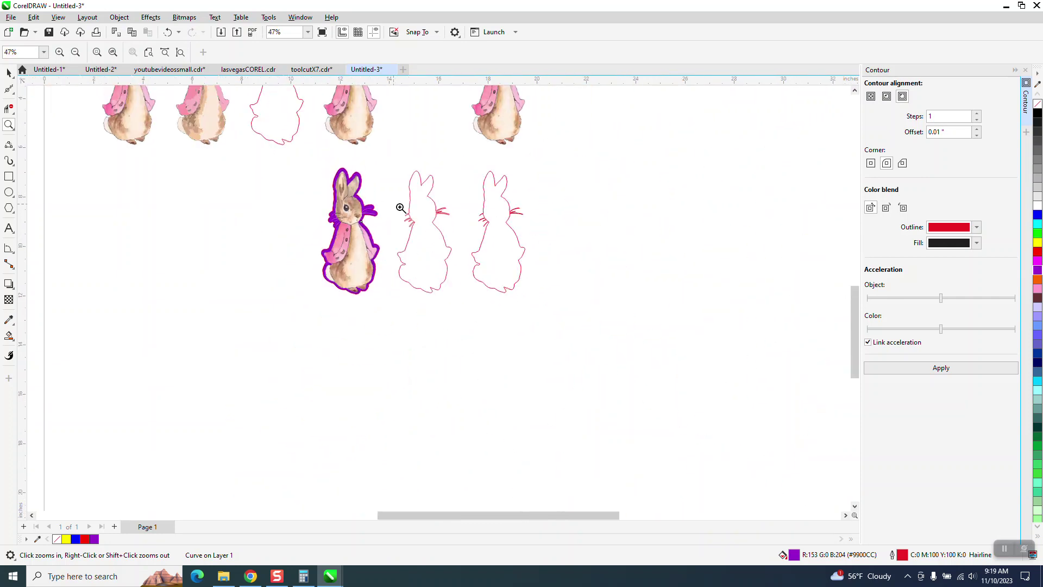
# Scale the large rabbit bitmap on the yellow rectangle down to about 4.6 x 8.4 inches and place it on the page's right side
pyautogui.scroll(-4, 413, 228)
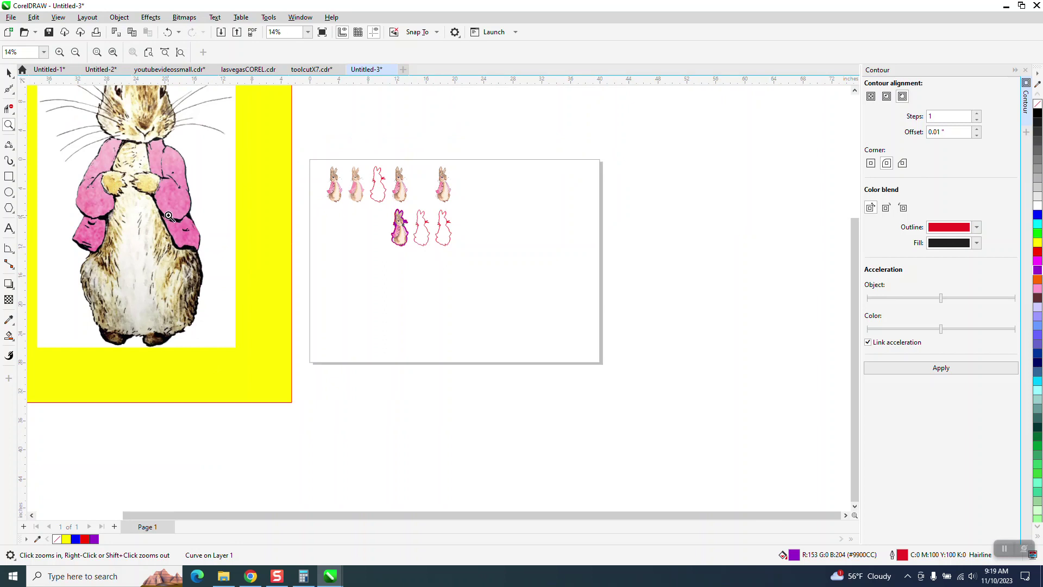
pyautogui.click(9, 72)
pyautogui.click(163, 228)
pyautogui.scroll(-2, 328, 222)
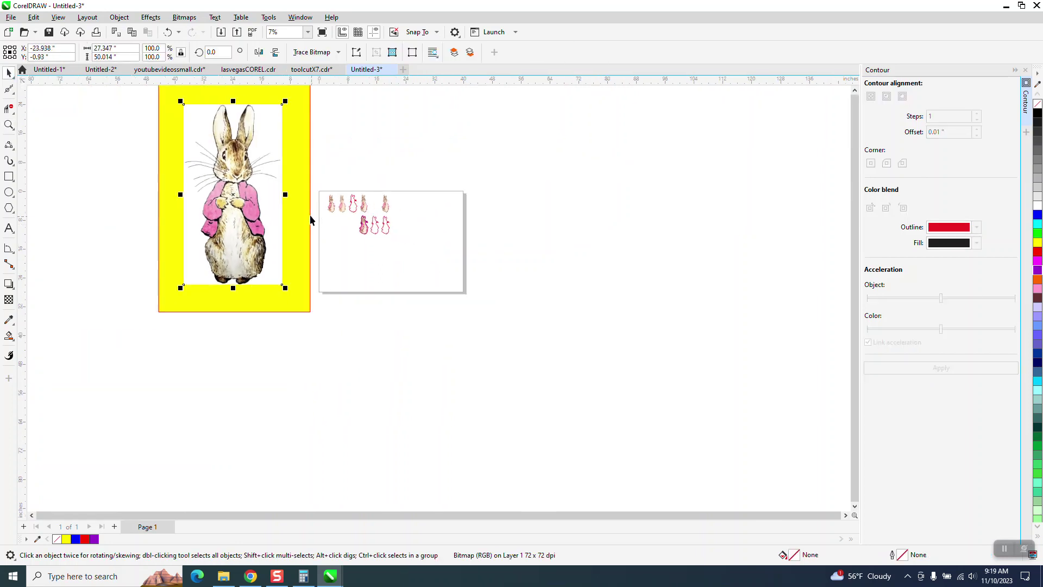
pyautogui.moveTo(285, 101); pyautogui.dragTo(435, 219)
# Enlarge the cropped rabbit together with its purple border to about 15.4 x 33.4 inches and place it beside the page's right edge
pyautogui.click(8, 124)
pyautogui.moveTo(312, 162); pyautogui.dragTo(546, 329)
pyautogui.click(9, 72)
pyautogui.moveTo(156, 198); pyautogui.dragTo(203, 257)
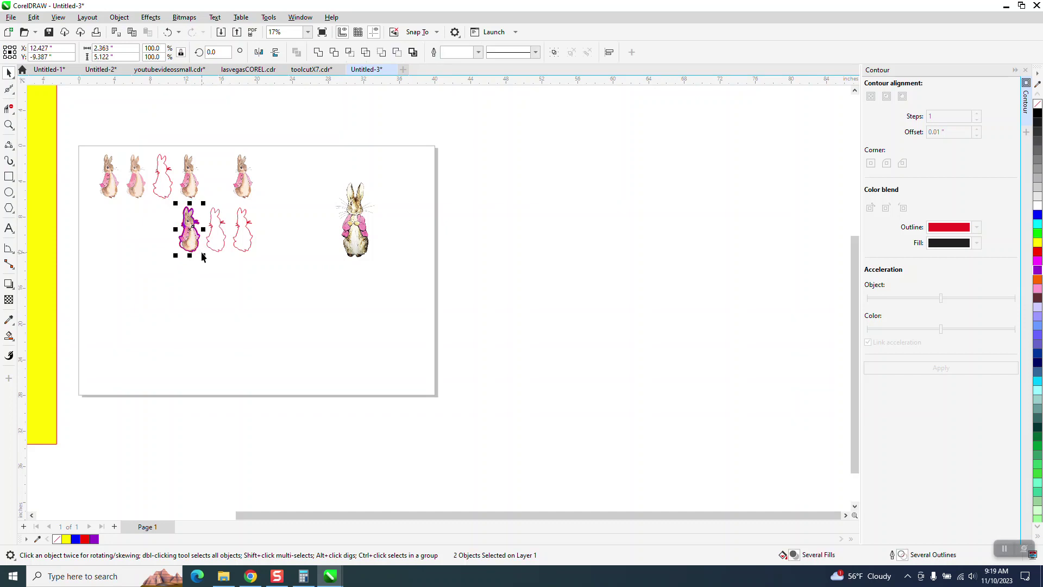
pyautogui.click(248, 303)
pyautogui.moveTo(208, 264); pyautogui.dragTo(803, 477)
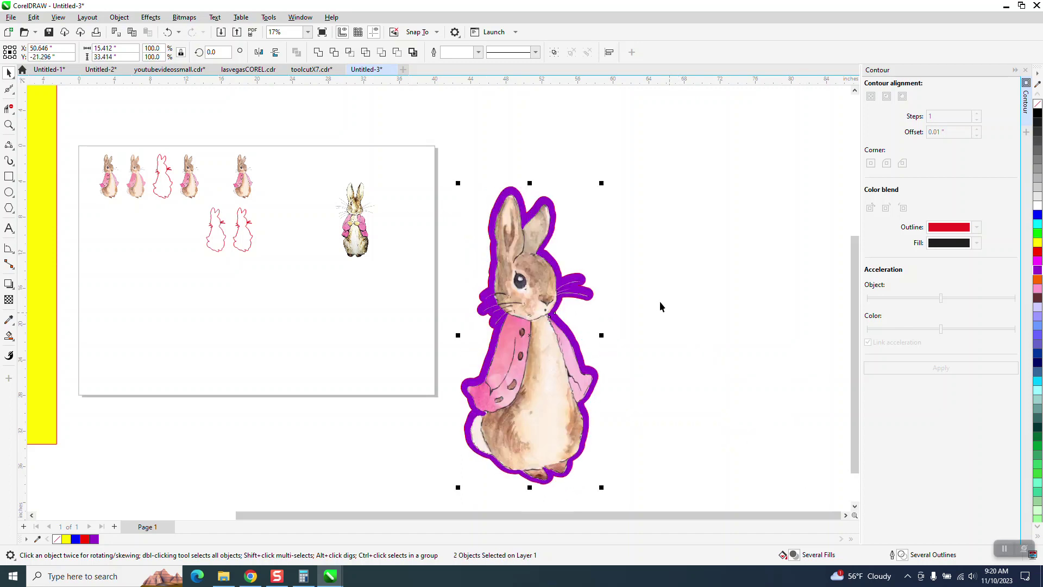
# Undo a freehand move of the purple contour and shift it 12 inches right of the enlarged rabbit instead
pyautogui.scroll(-1, 660, 303)
pyautogui.moveTo(593, 230); pyautogui.dragTo(710, 235)
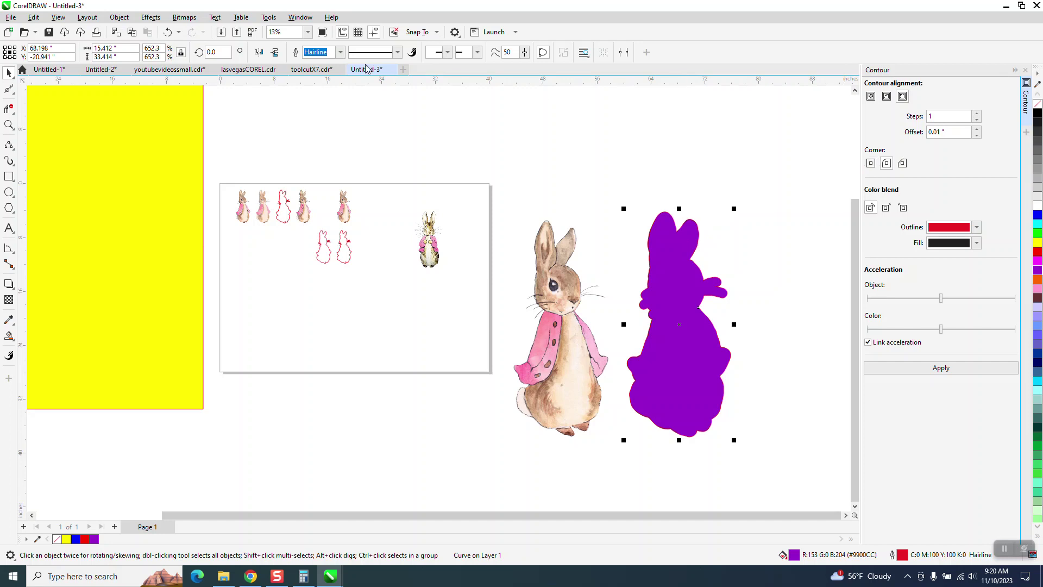
pyautogui.click(172, 31)
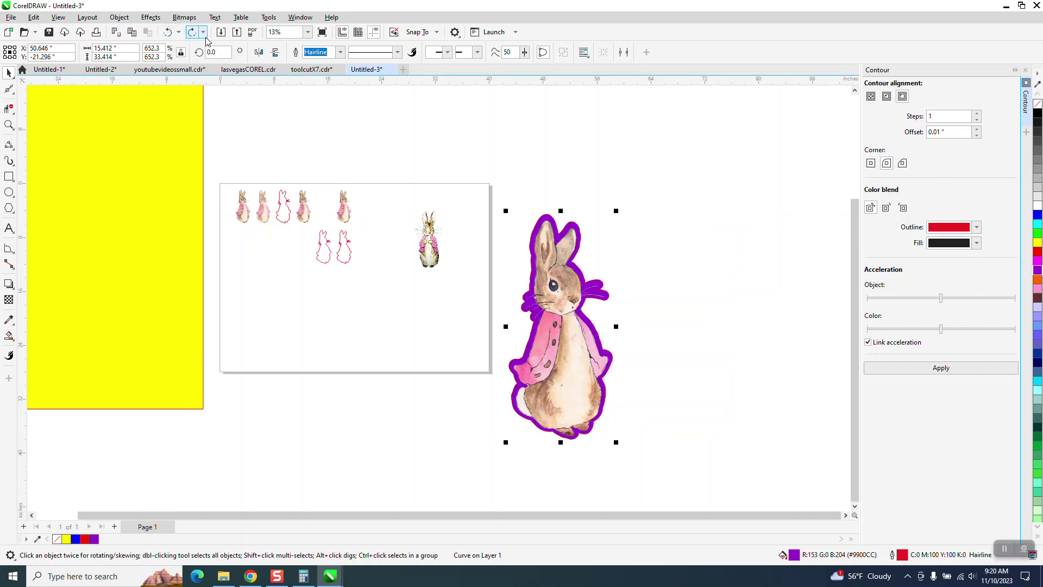
pyautogui.click(193, 33)
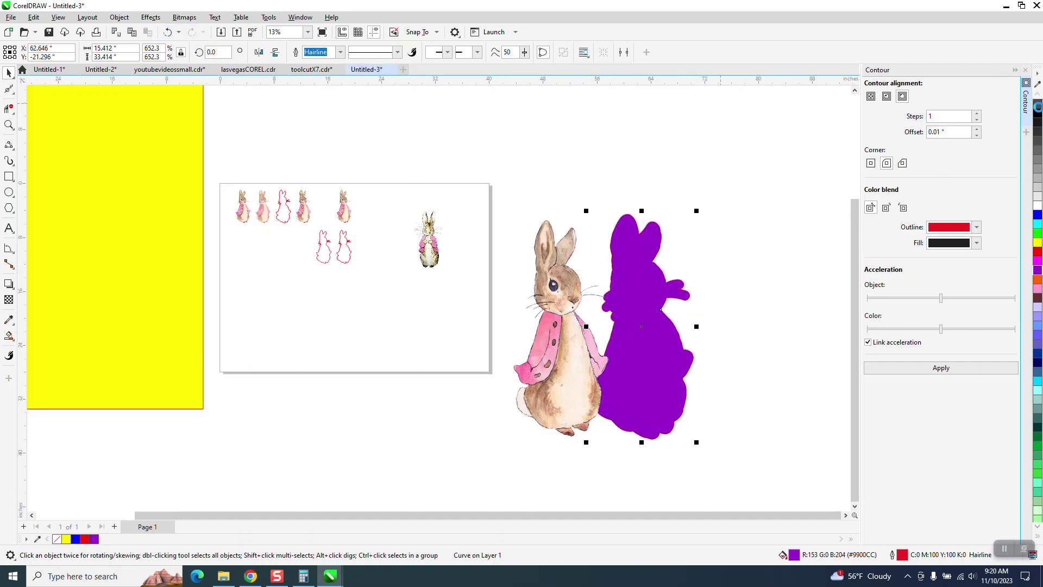
# Remove the contour's purple fill, give it a red outline, and move it 12 inches left back around the enlarged rabbit
pyautogui.click(1038, 105)
pyautogui.rightClick(1038, 253)
pyautogui.press('Left')
pyautogui.press('Left')
pyautogui.press('Left')
pyautogui.press('Left')
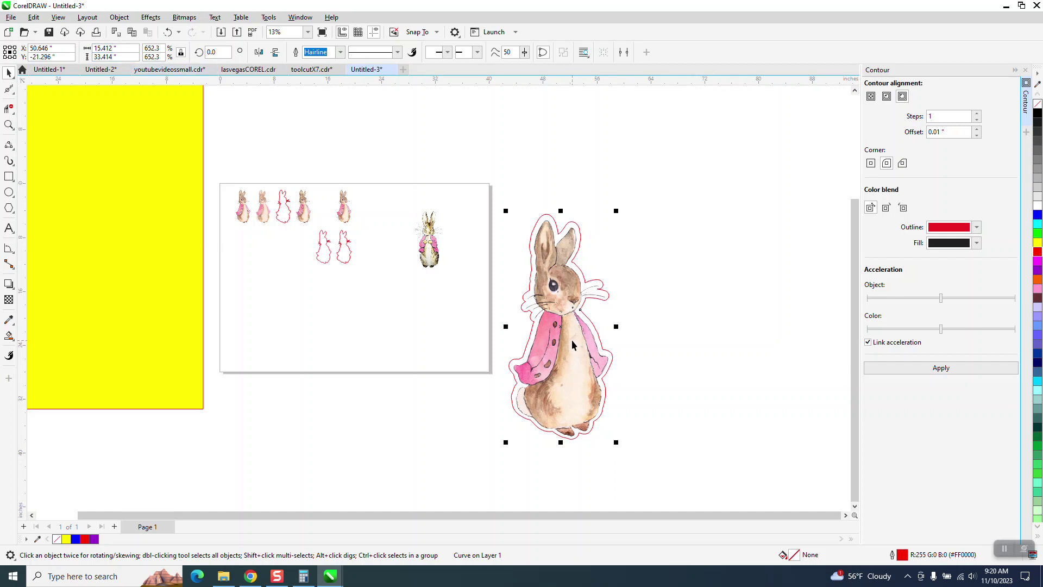
# Move the yellow rectangle onto the page so it lies behind the small rabbits, the red outlines, and the whiskered rabbit bitmap
pyautogui.scroll(-5, 538, 303)
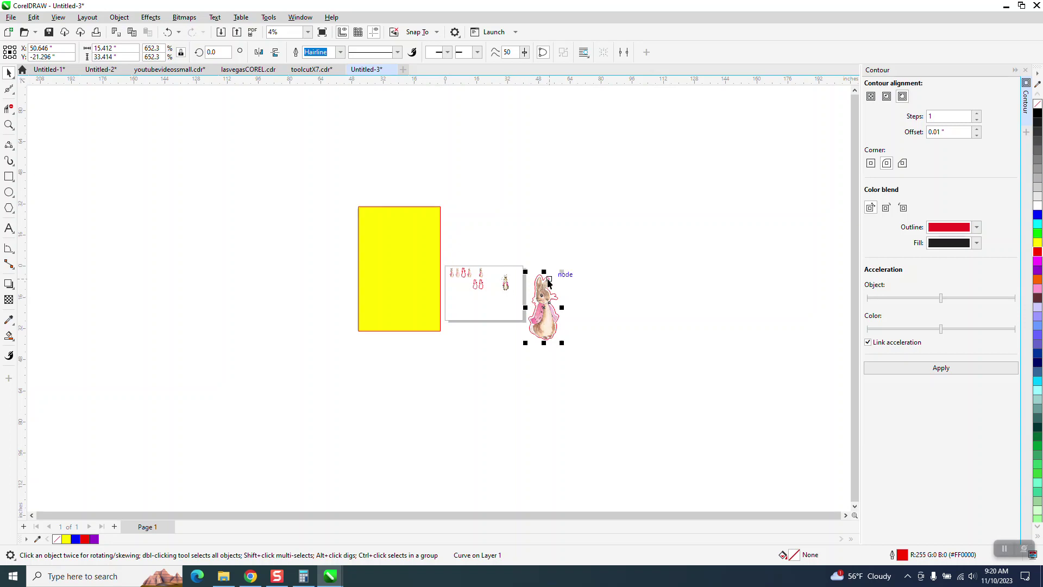
pyautogui.click(9, 125)
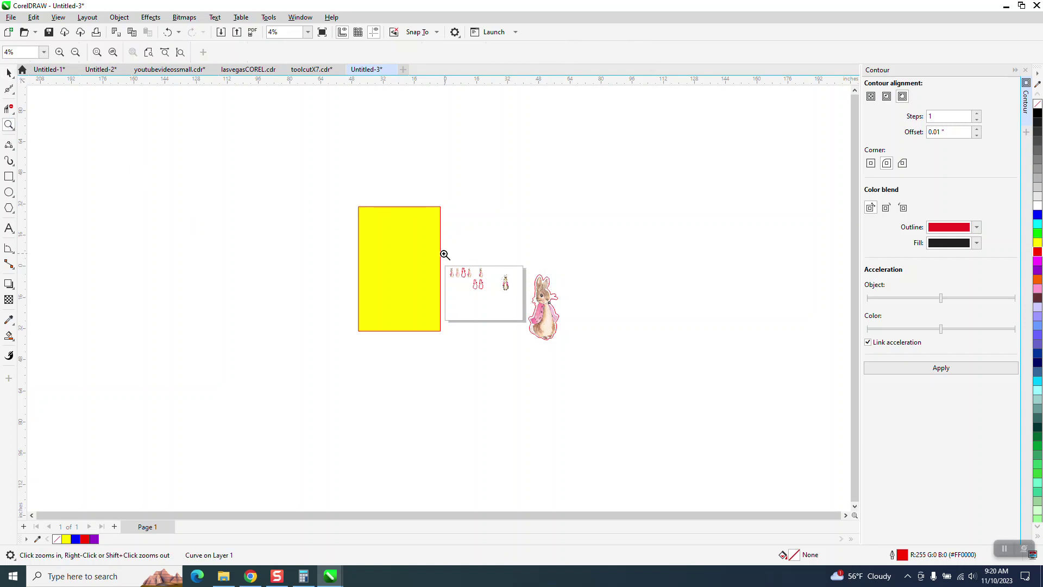
pyautogui.moveTo(442, 252); pyautogui.dragTo(529, 315)
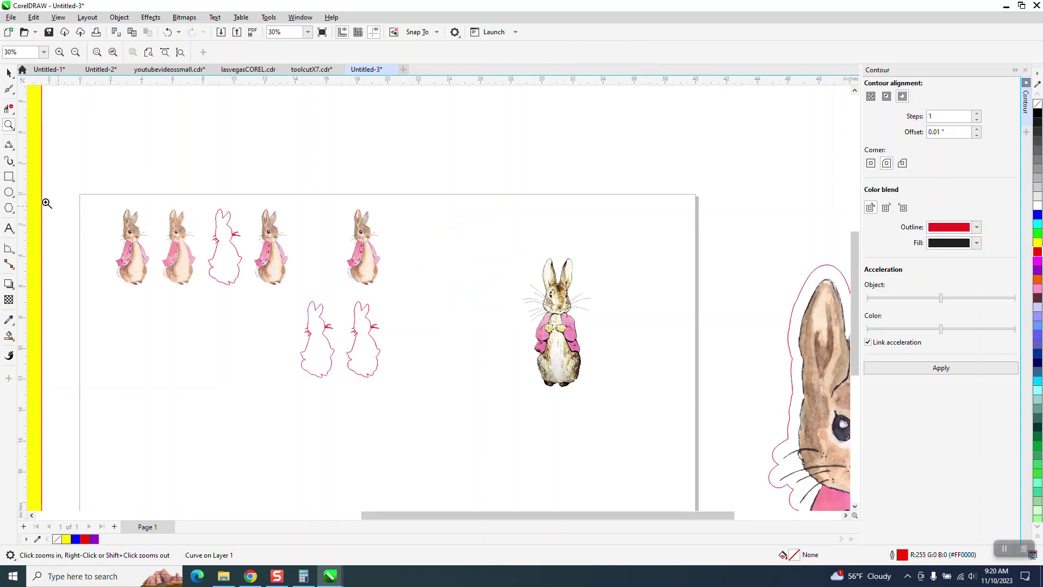
pyautogui.click(9, 72)
pyautogui.click(553, 298)
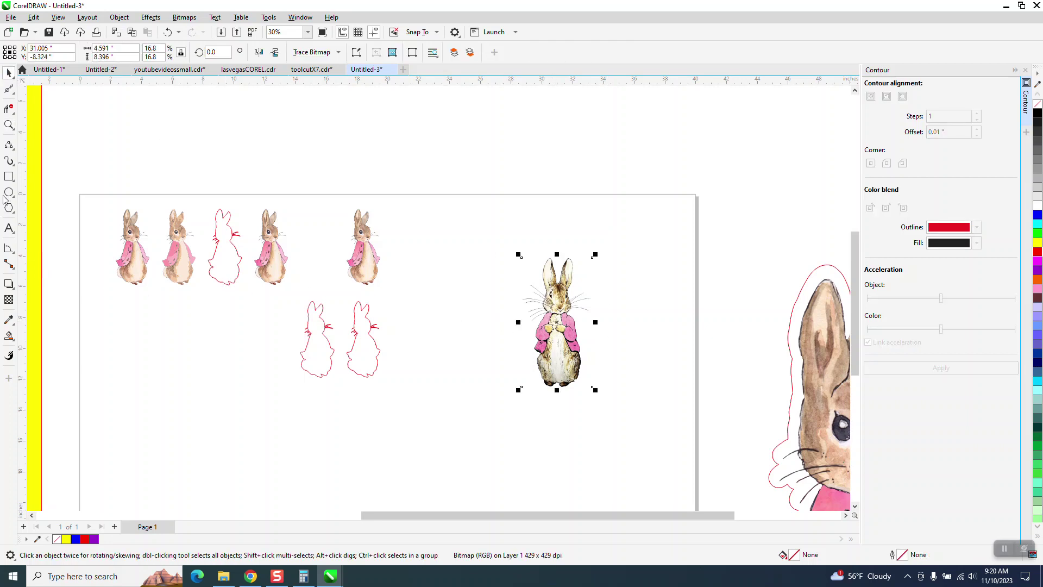
pyautogui.click(31, 184)
pyautogui.moveTo(44, 273); pyautogui.dragTo(618, 240)
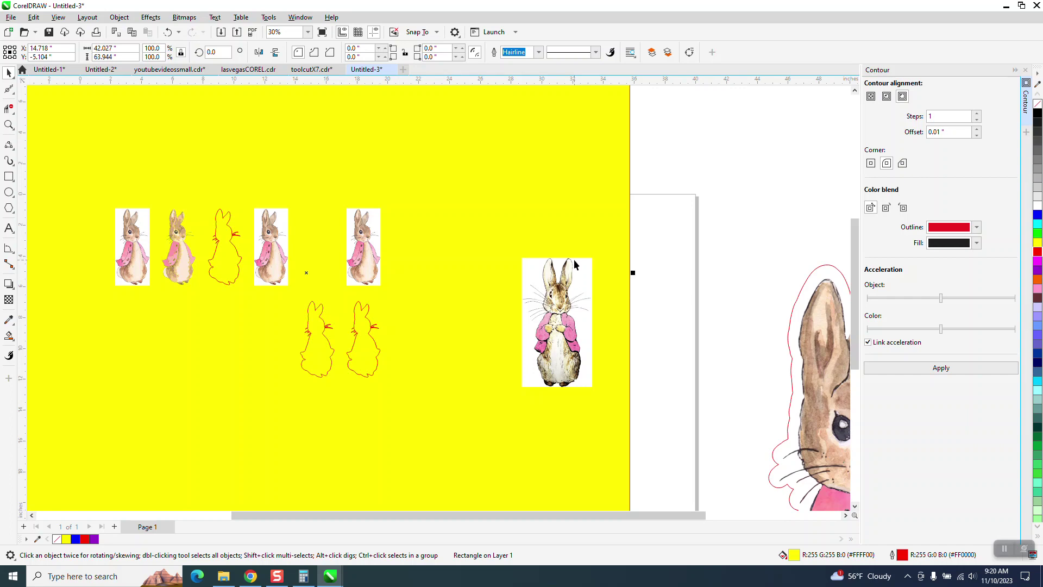
pyautogui.scroll(-4, 574, 259)
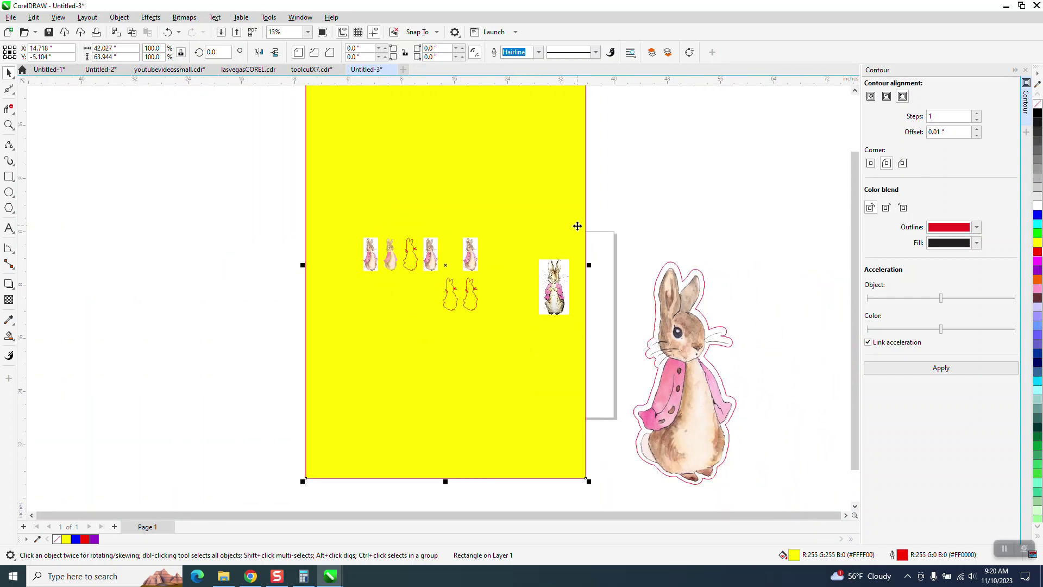